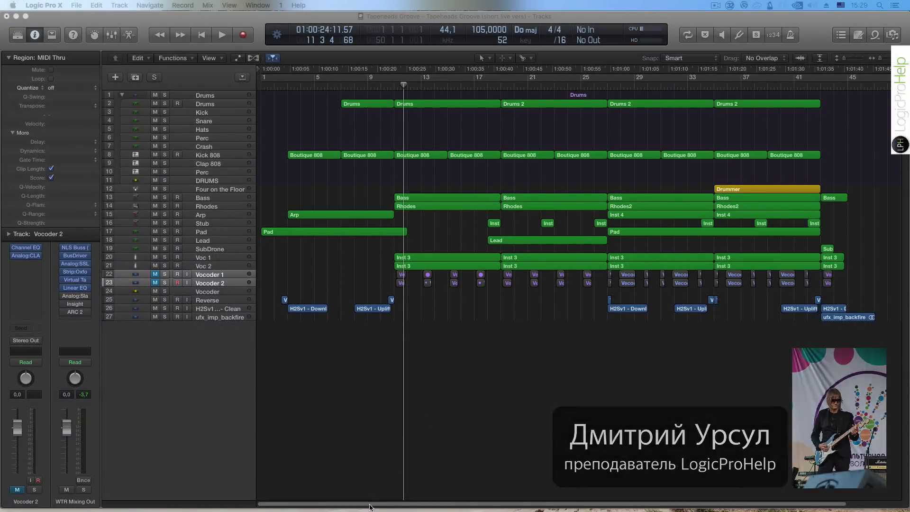
- Move the playhead to bar 10
mouse_move(351, 505)
left_mouse_down()
mouse_move(404, 505)
mouse_move(336, 503)
left_mouse_up()
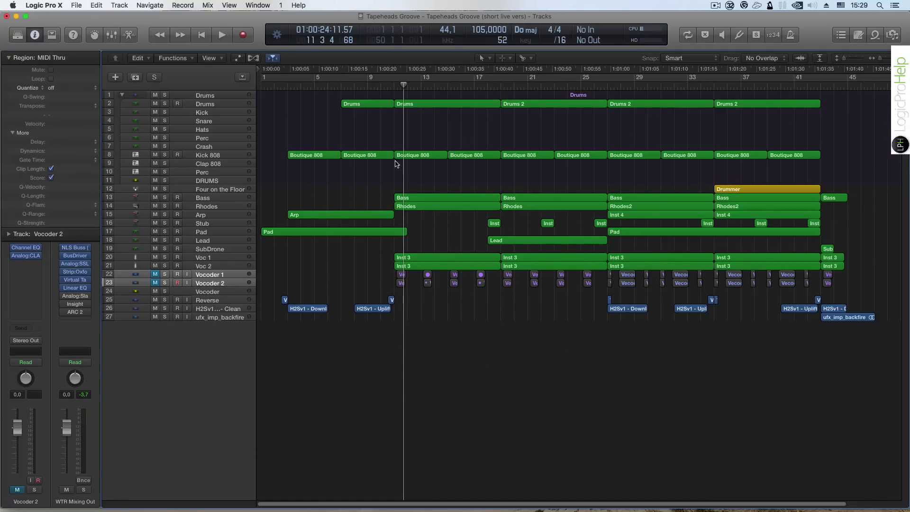
left_click(380, 84)
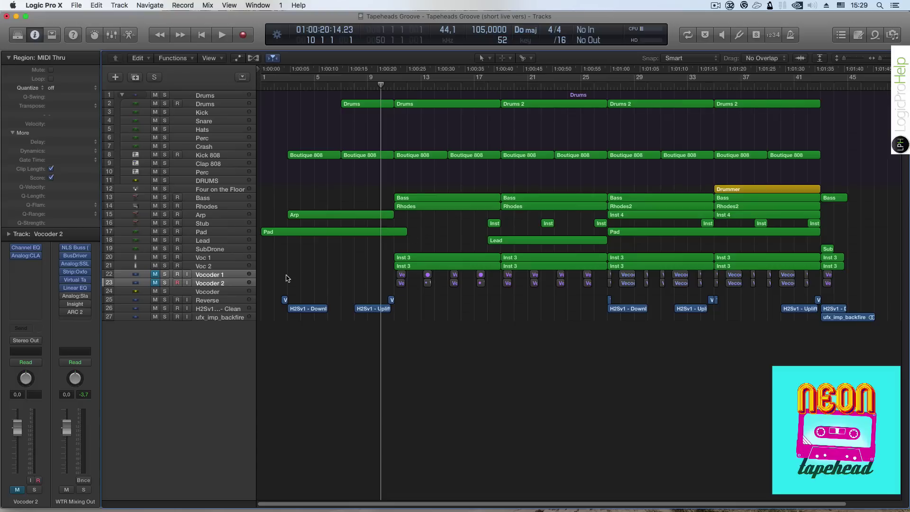
scroll(379, 264, "up", 3)
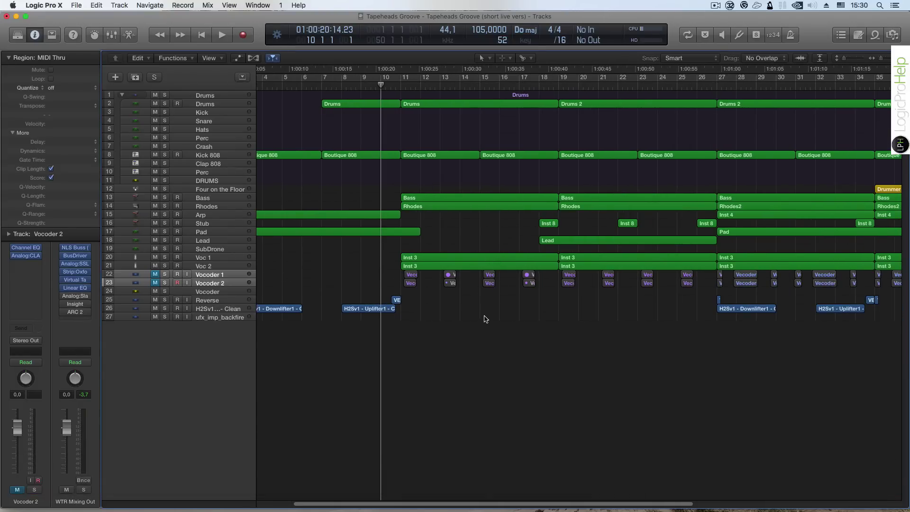
- Open the EVOC 20 PolySynth on the Voc 1 track to view its settings, and close it
left_click(198, 258)
left_click(31, 269)
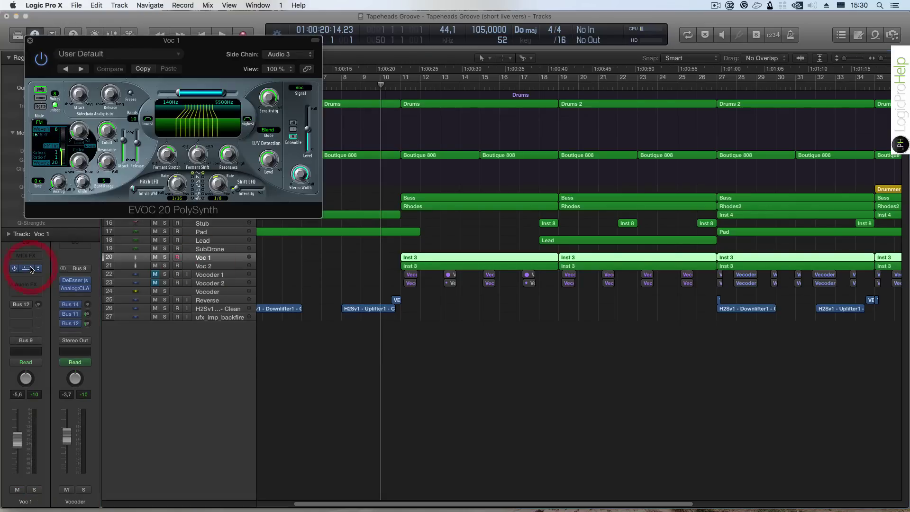
left_click_drag(151, 41, 287, 112)
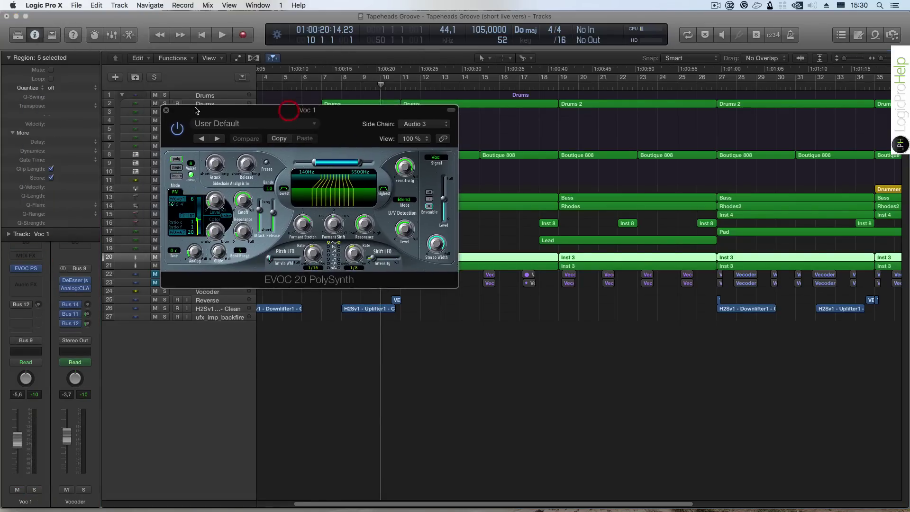
left_click(167, 110)
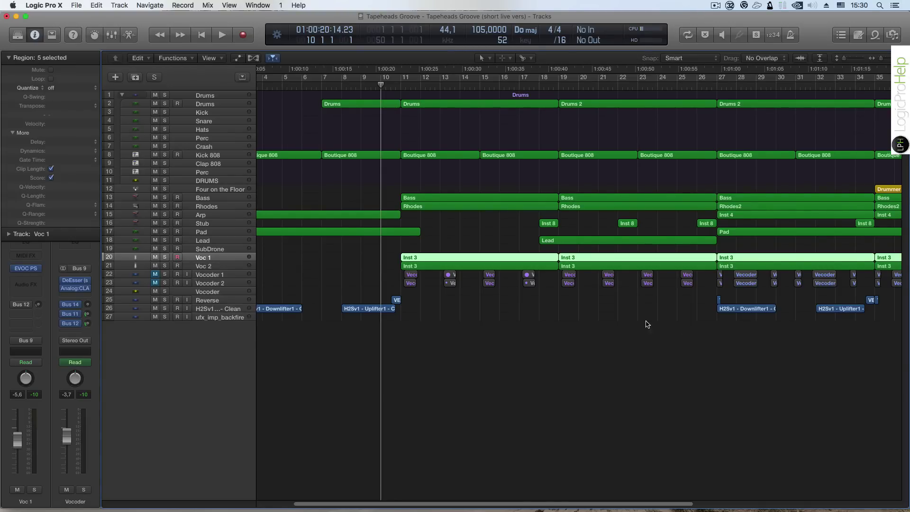
- Bring up the Voc 1 track's EVOC 20 PolySynth again, examine its controls and Audio 3 side chain, and close it
left_click(26, 268)
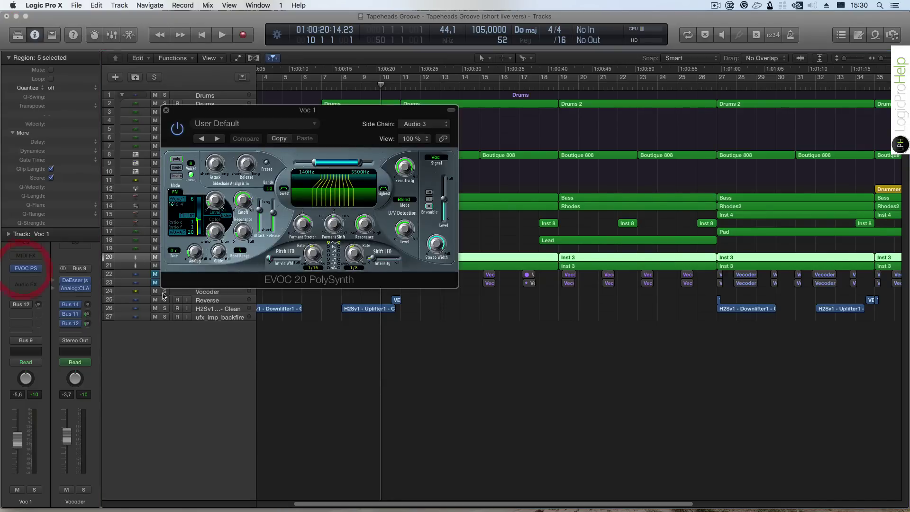
left_click_drag(338, 119, 501, 168)
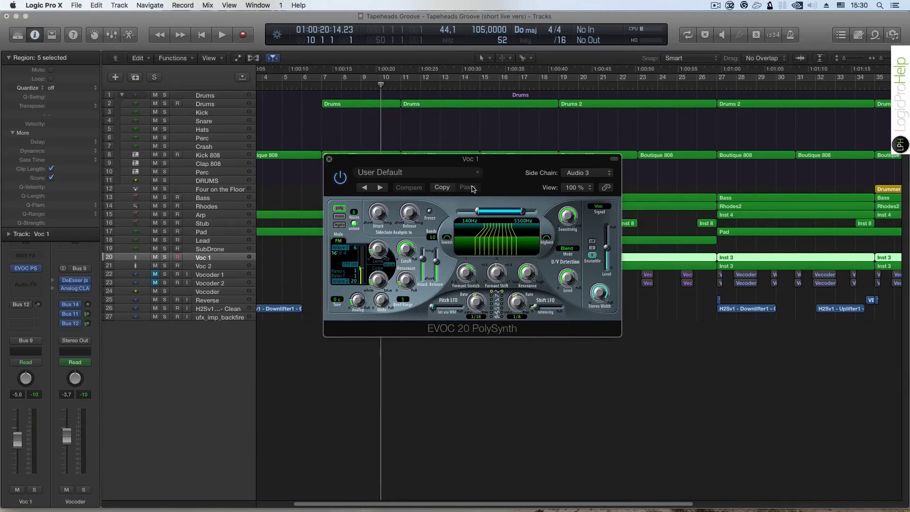
left_click_drag(501, 172, 457, 230)
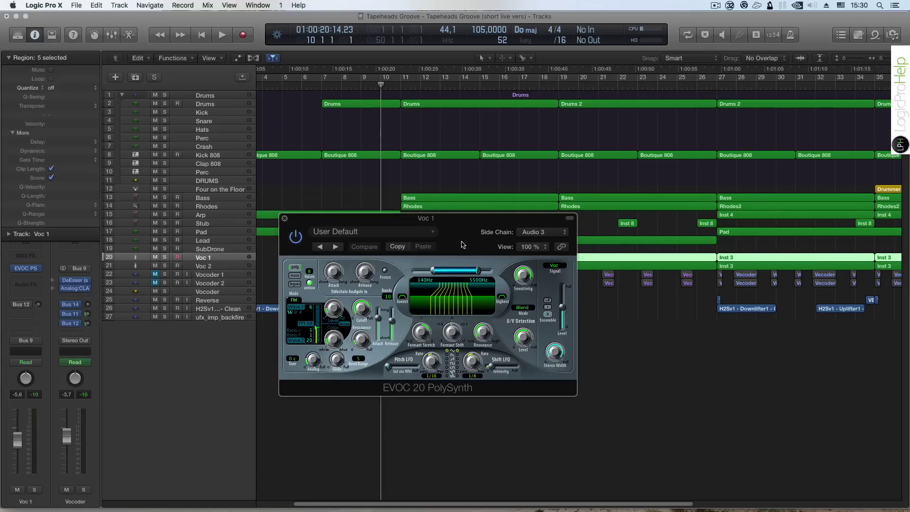
left_click_drag(462, 245, 515, 260)
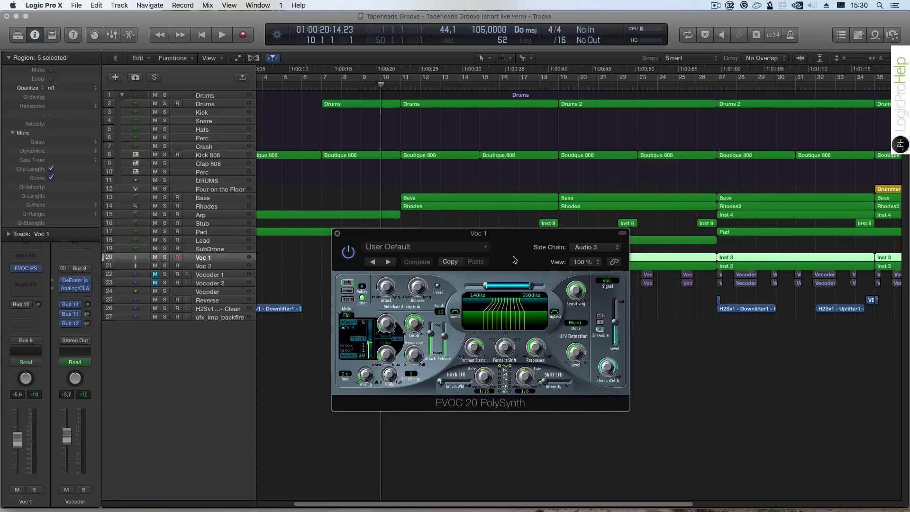
left_click(337, 233)
- Select the Voc 2 track and play the arrangement from just before bar 9
left_click(203, 266)
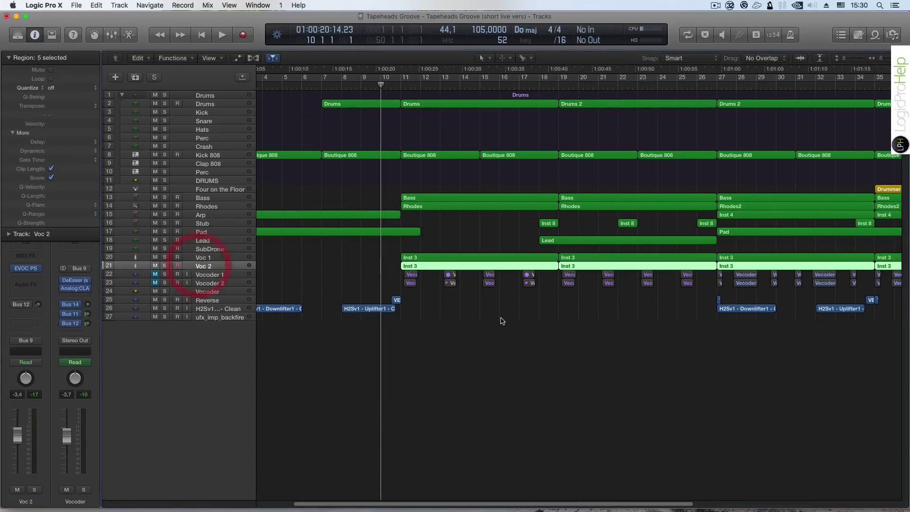
left_click(516, 320)
left_click_drag(380, 87, 362, 87)
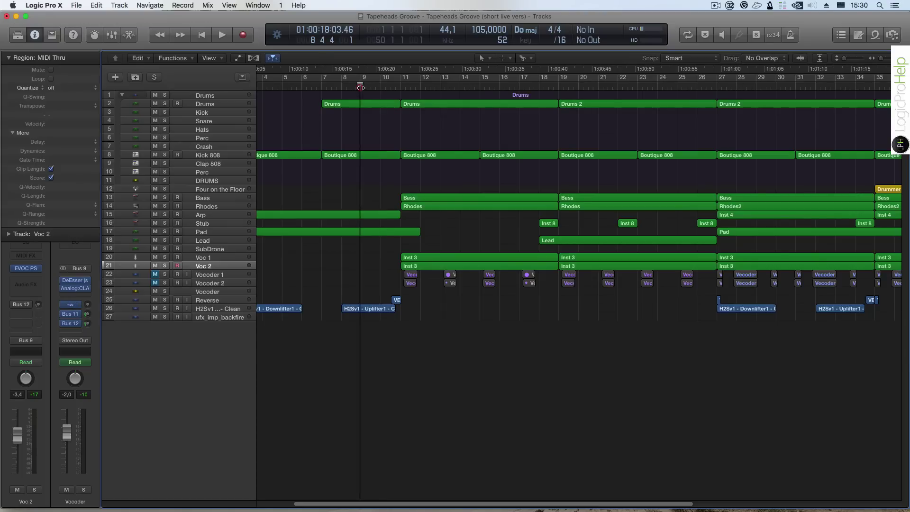
key("space")
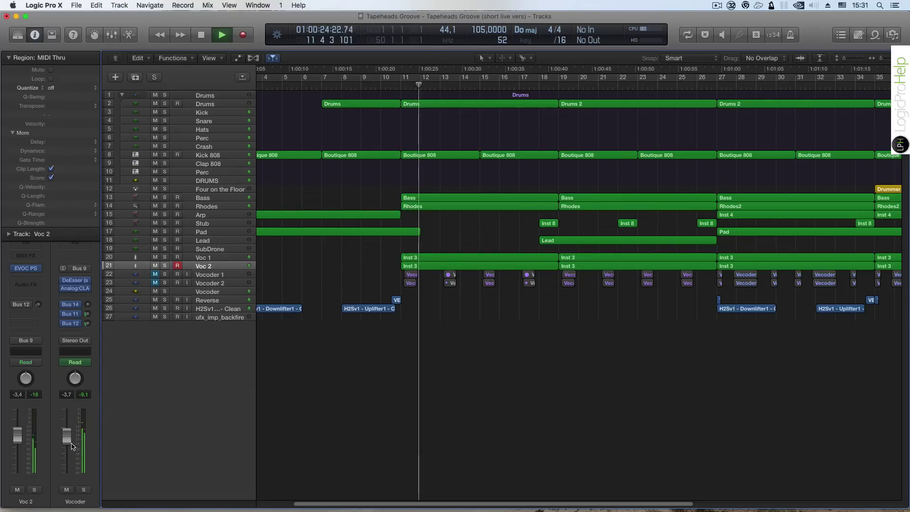
- Try raising the Vocoder channel's volume to -1.0 dB during playback, and stop the playback
left_click_drag(68, 432, 69, 430)
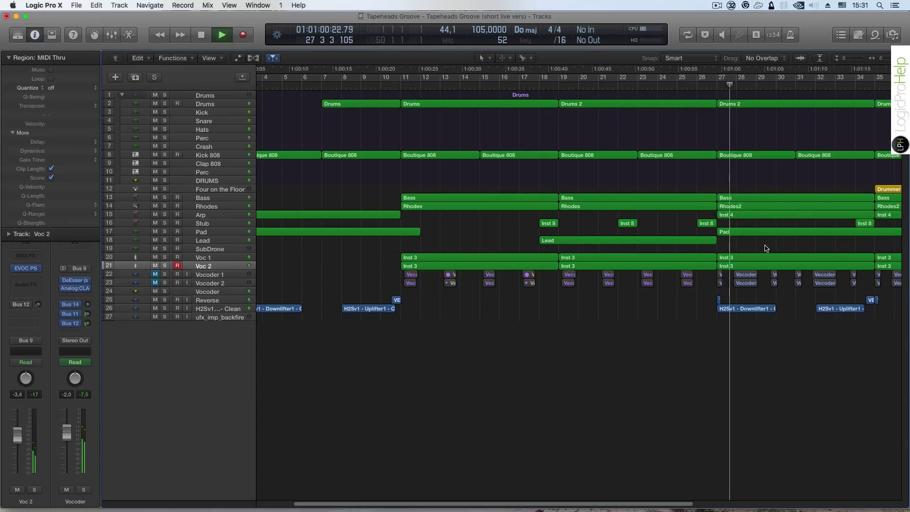
left_click_drag(71, 432, 71, 429)
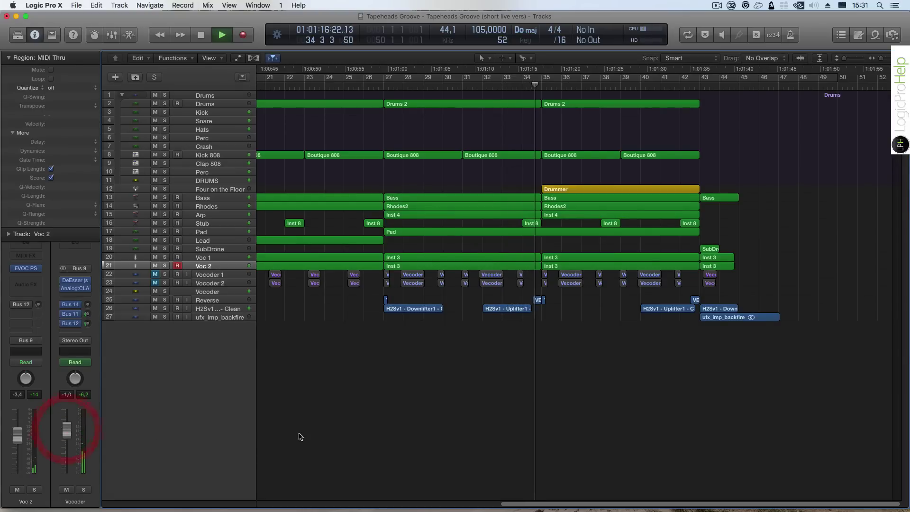
key("space")
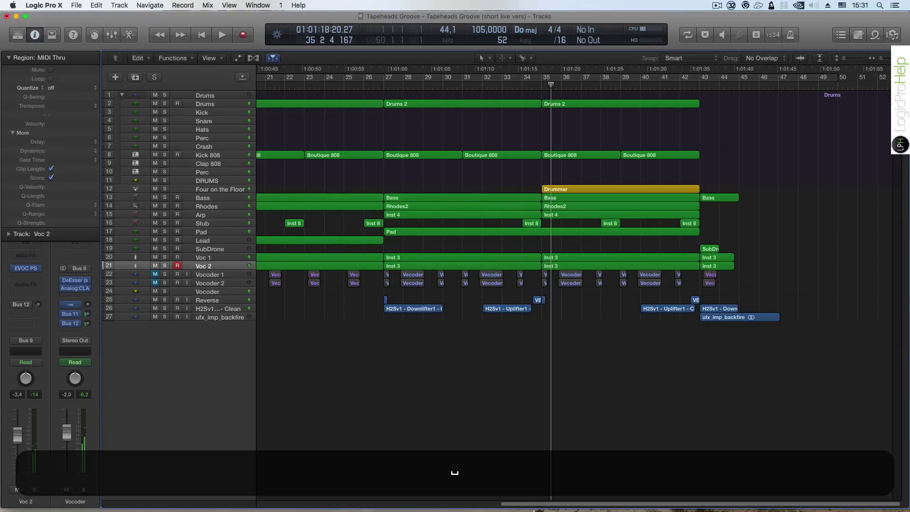
- Examine the Voc 1, Voc 2, Vocoder 1, Vocoder 2 and Vocoder tracks by selecting them in turn, ending on Vocoder 2
left_click_drag(532, 507, 377, 474)
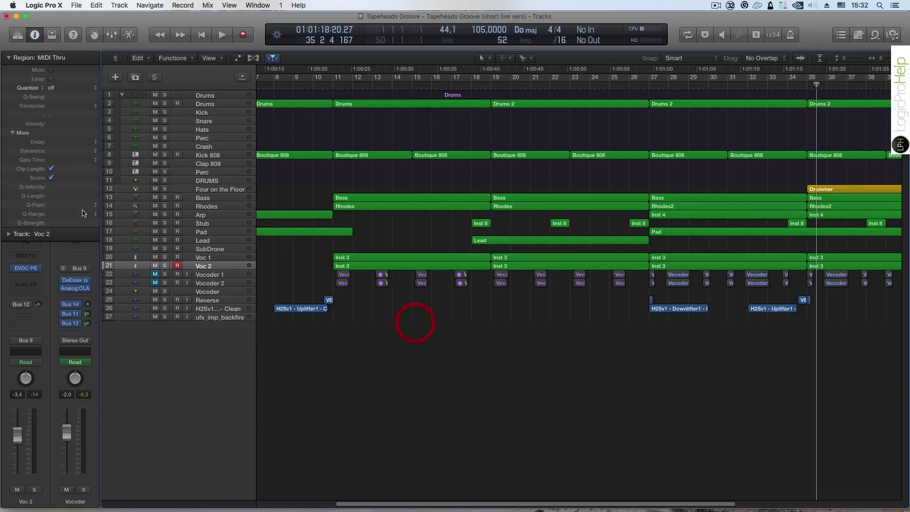
left_click(197, 258)
left_click(205, 266)
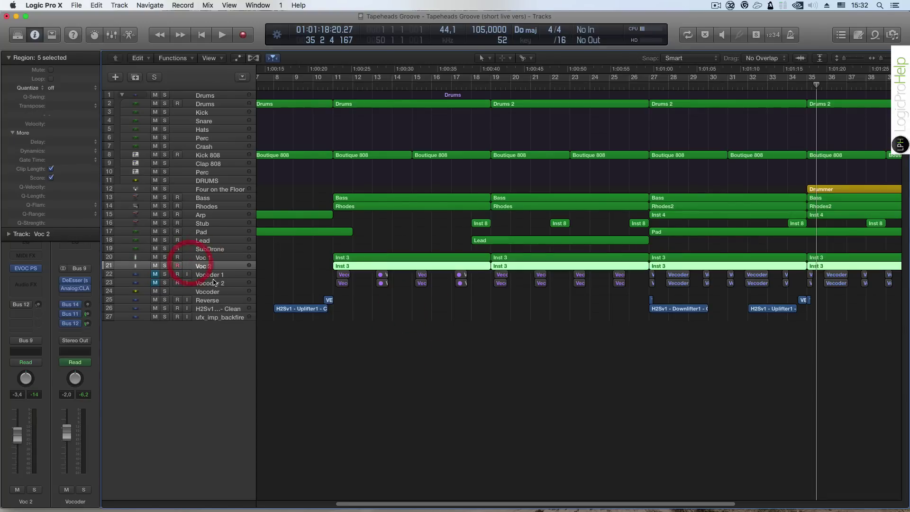
left_click(210, 275)
left_click(203, 283)
left_click(204, 275)
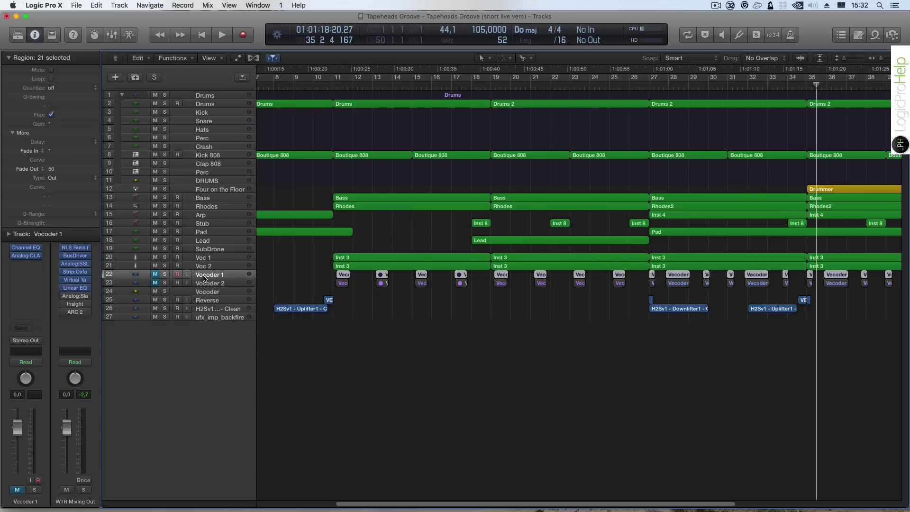
left_click(209, 291)
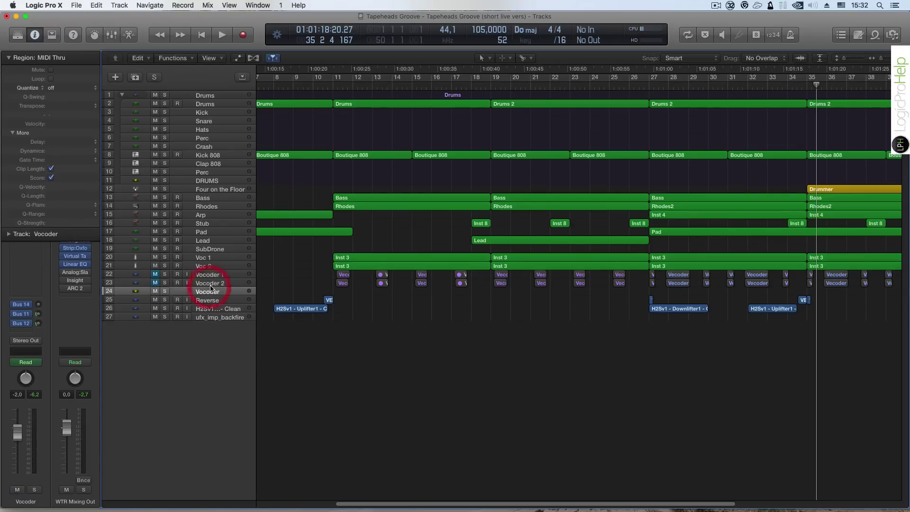
left_click(208, 277)
left_click(209, 283)
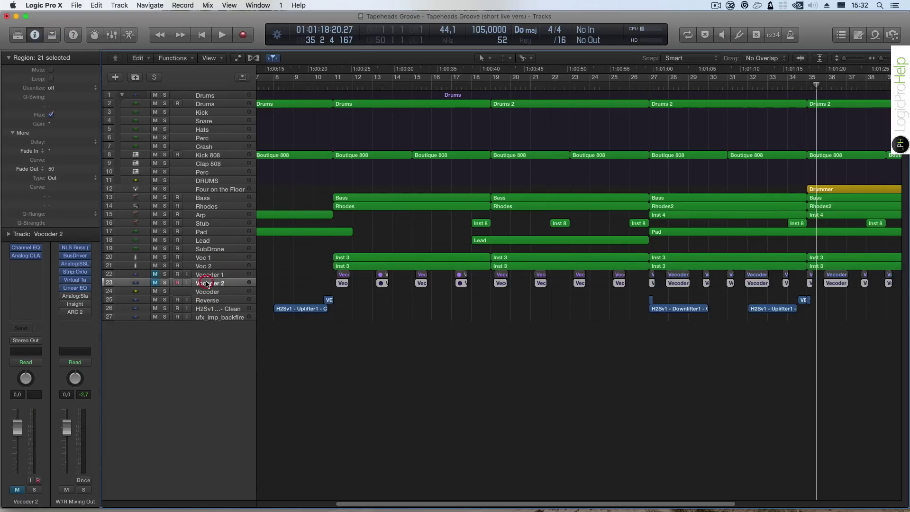
- Set a cycle range from bar 11 to bar 19
left_click(436, 264, "ctrl+alt")
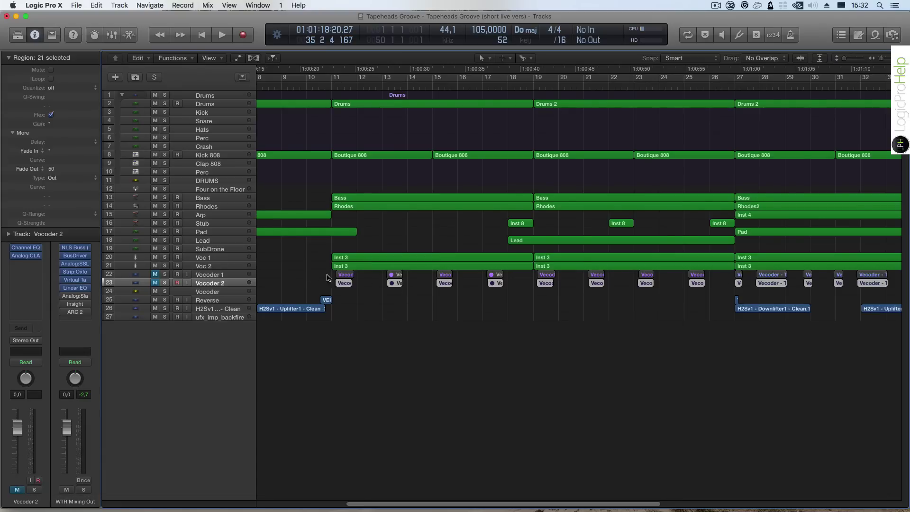
left_click_drag(445, 503, 414, 503)
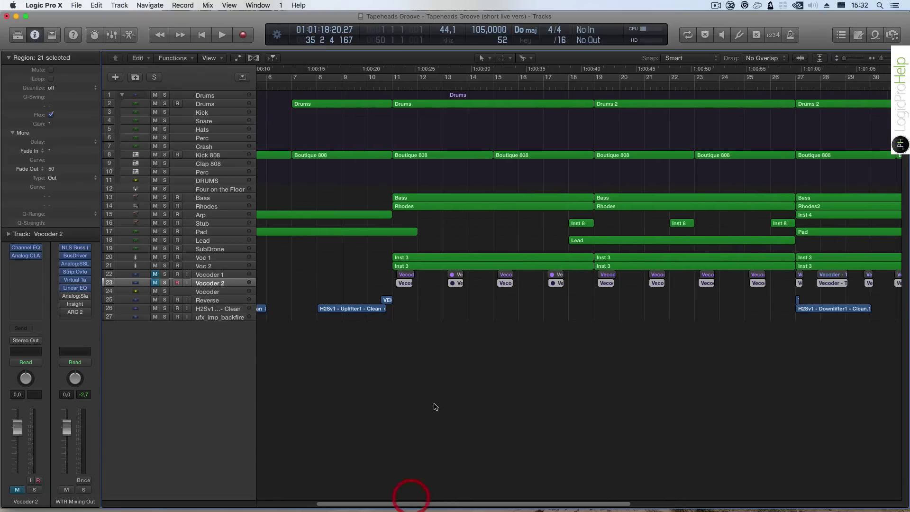
left_click(393, 108, "ctrl+alt")
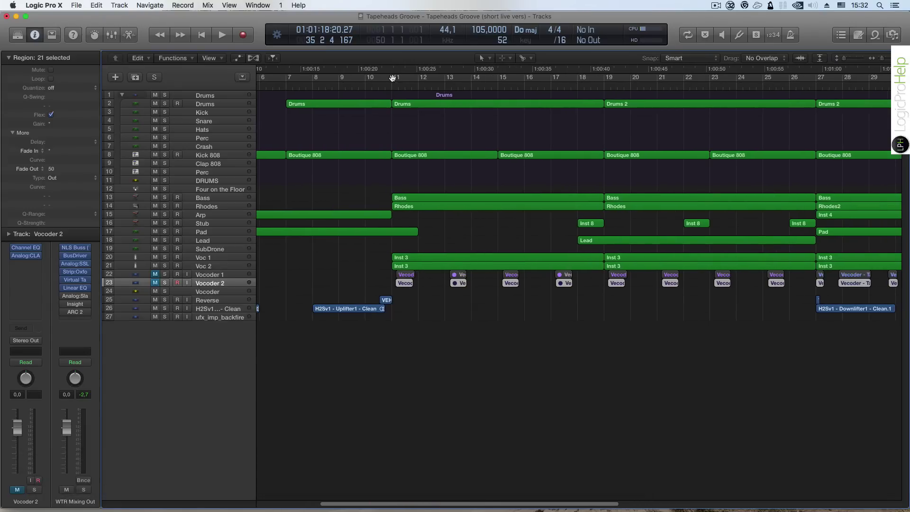
left_click_drag(392, 78, 605, 79)
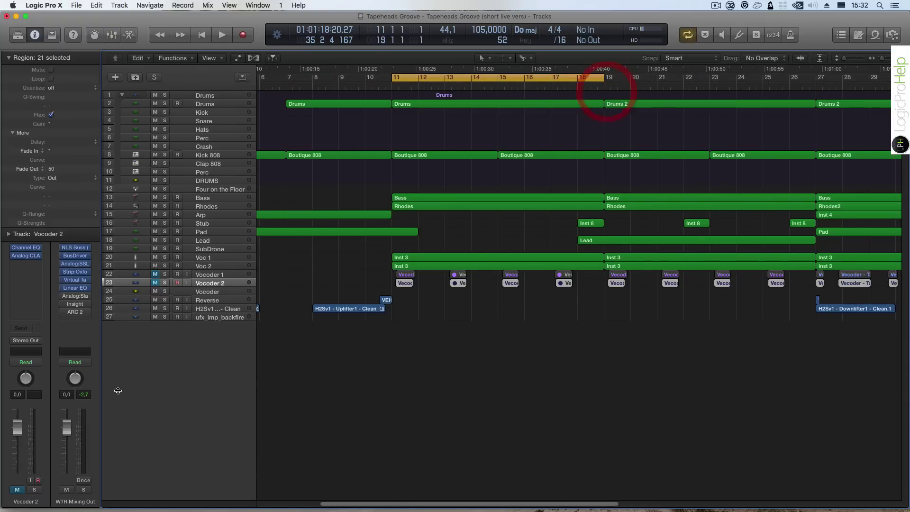
- Solo the Vocoder 1 and Vocoder 2 tracks and play the start of the cycle range
left_click_drag(155, 274, 164, 283)
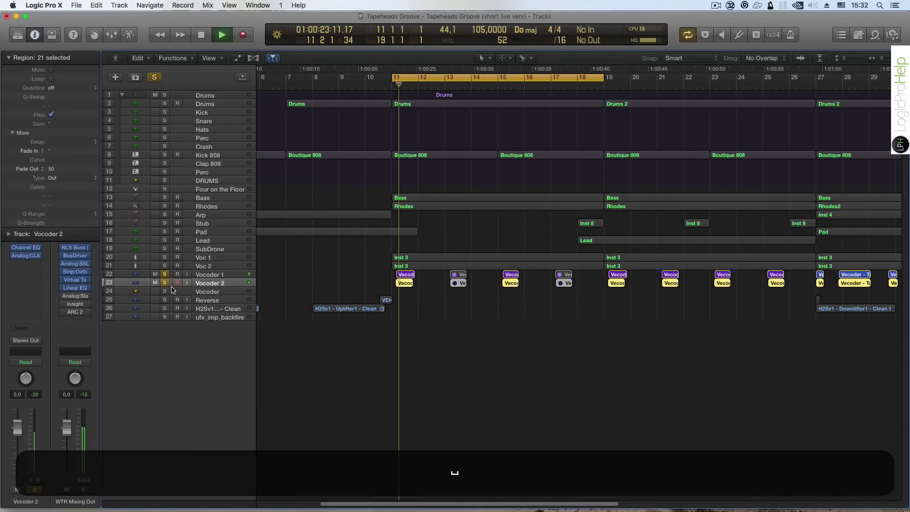
key("space")
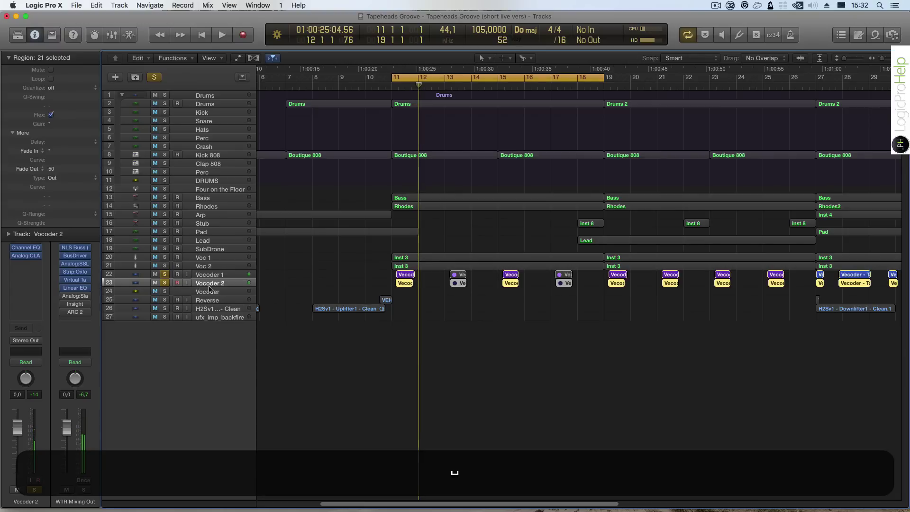
- Unsolo the Vocoder 2 track and audition Vocoder 1 alone from the start of the cycle range
left_click(164, 283)
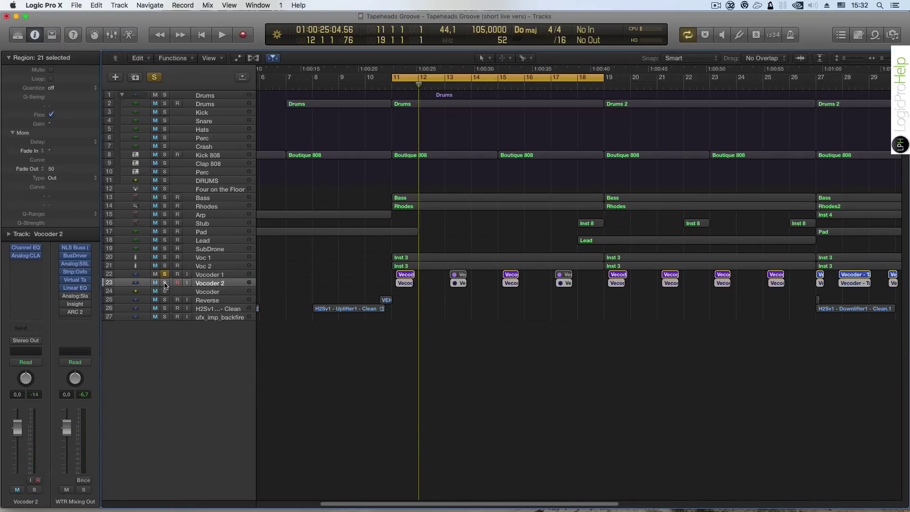
key("space")
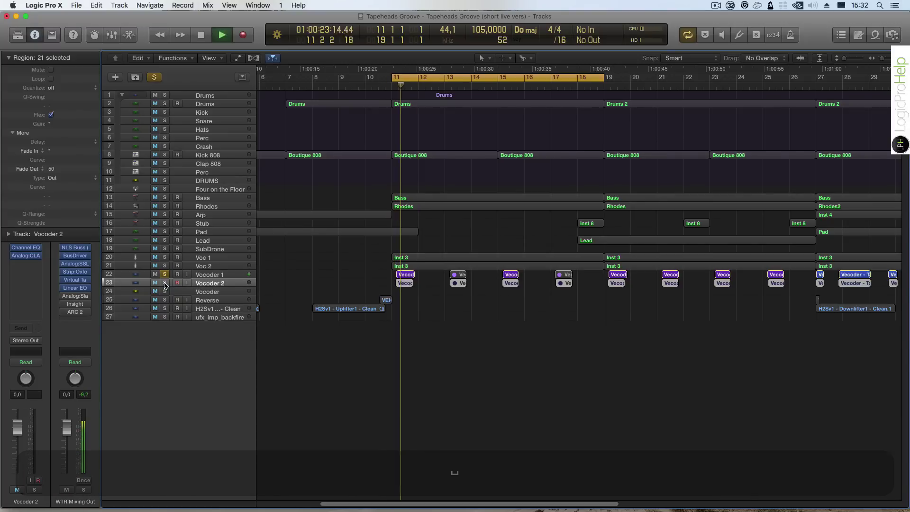
key("space")
- Solo only the Vocoder 2 track and audition it twice from the start of the cycle range
left_click(164, 283)
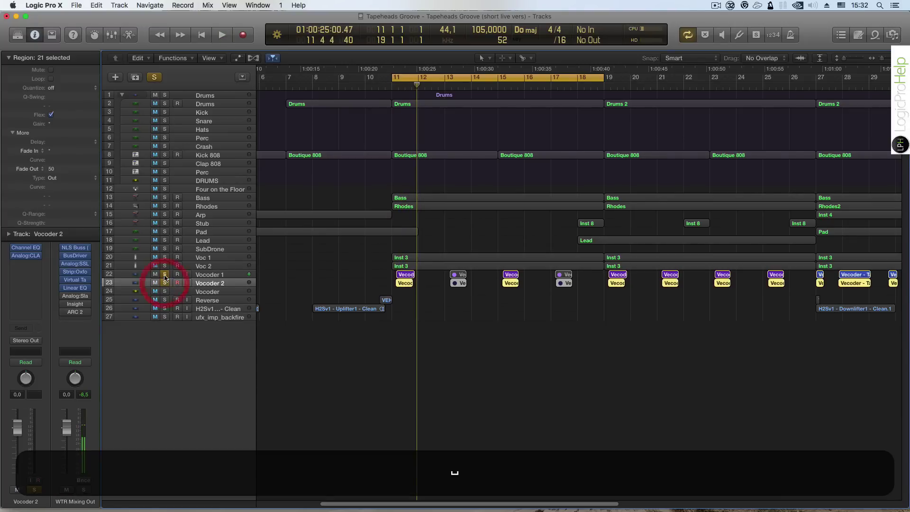
key("space")
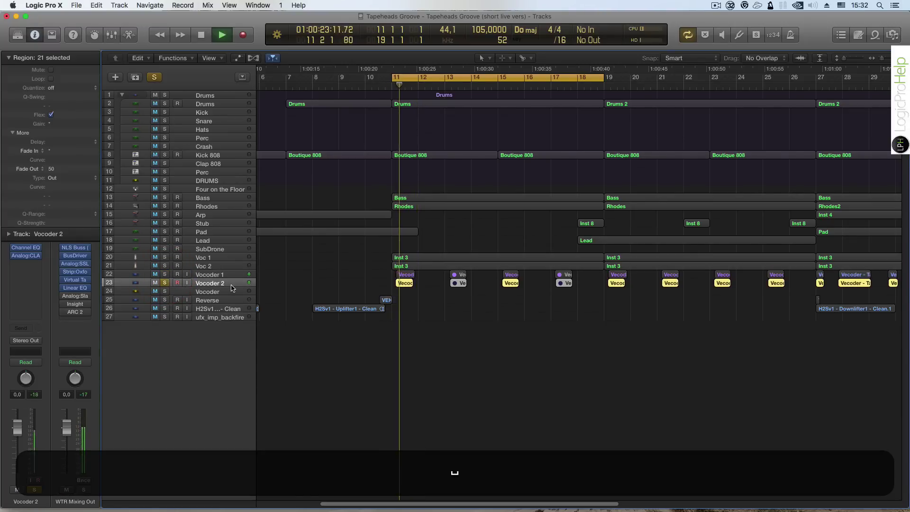
key("space")
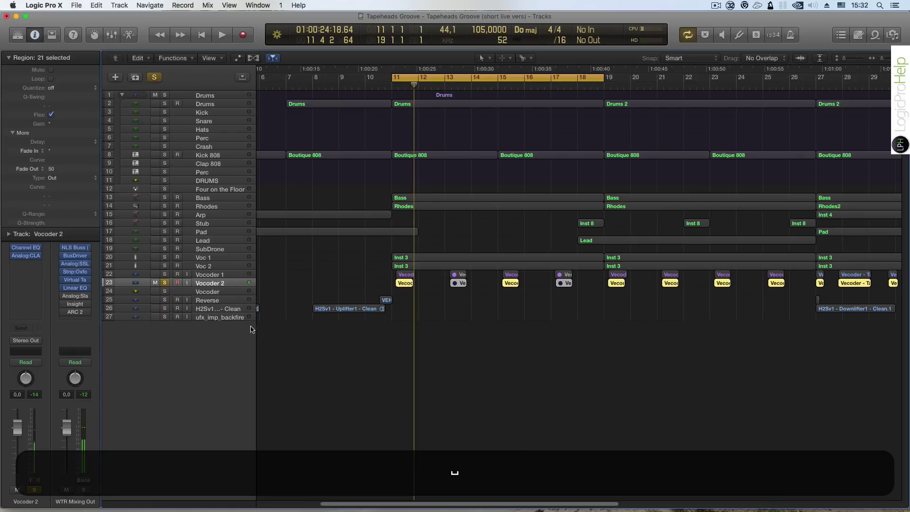
key("space")
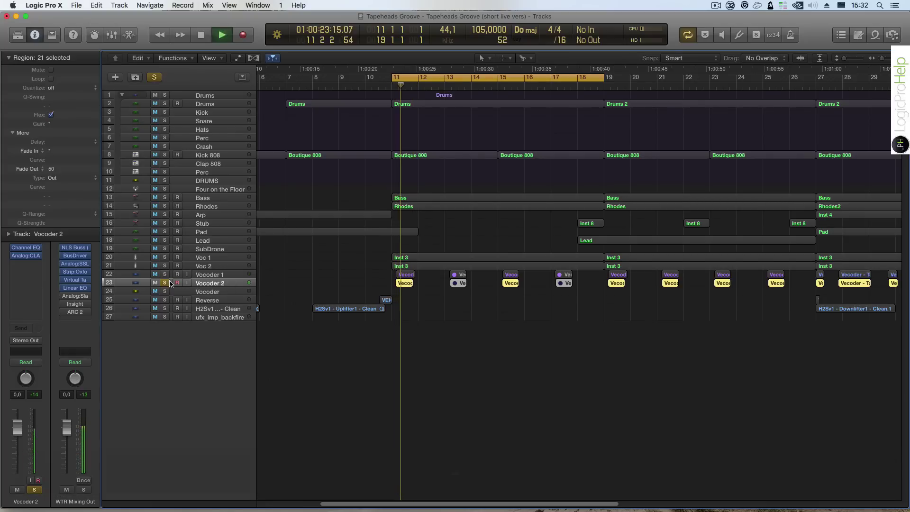
key("space")
- Solo the Vocoder 1 track together with Vocoder 2, and select the Vocoder 1 track
left_click(164, 275)
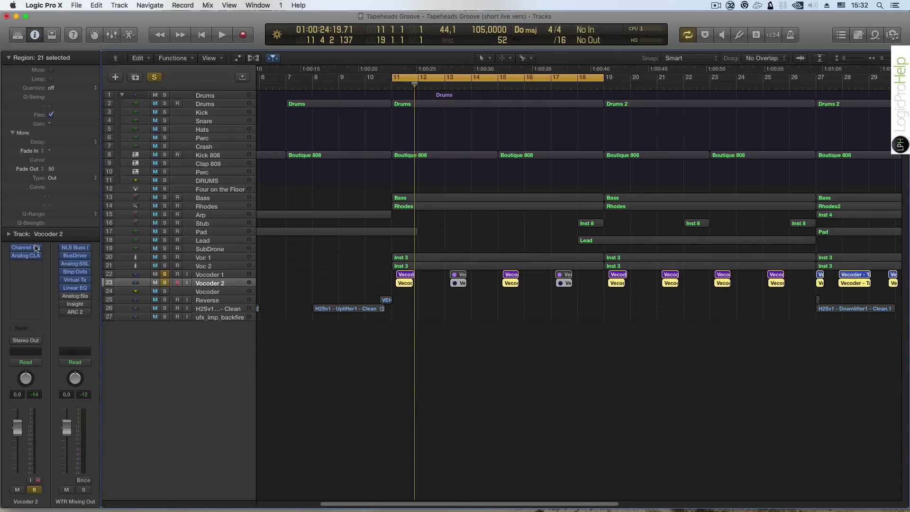
left_click(209, 275)
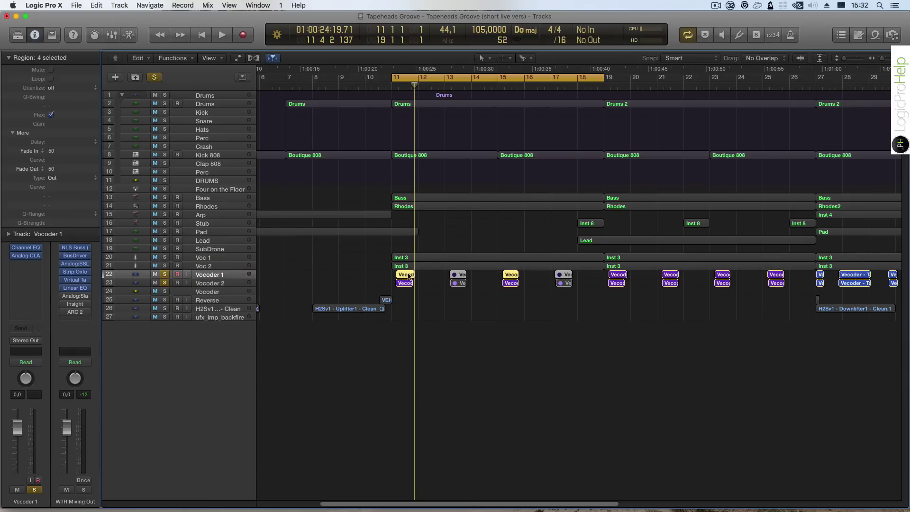
- Inspect the Analog:CLA and Channel EQ plug-ins on the Vocoder 2 track and close their windows
left_click(200, 284)
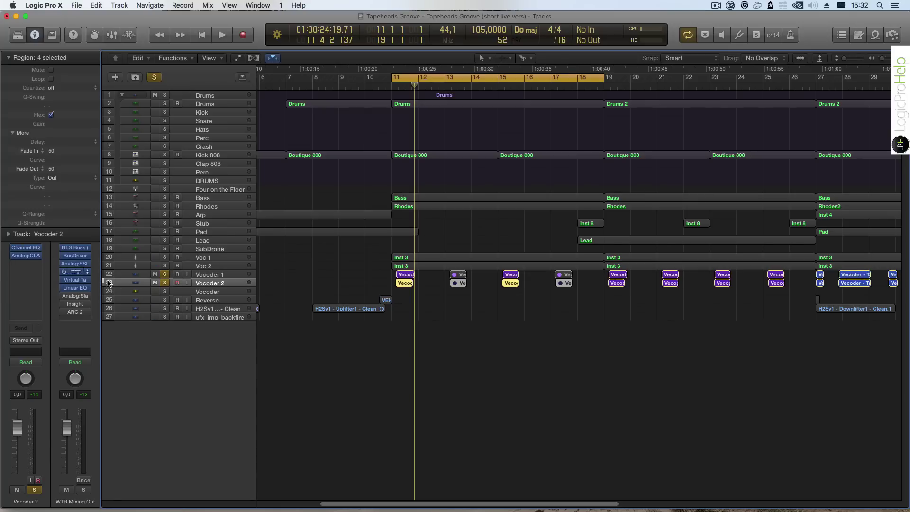
left_click(207, 276)
left_click(202, 283)
left_click(26, 256)
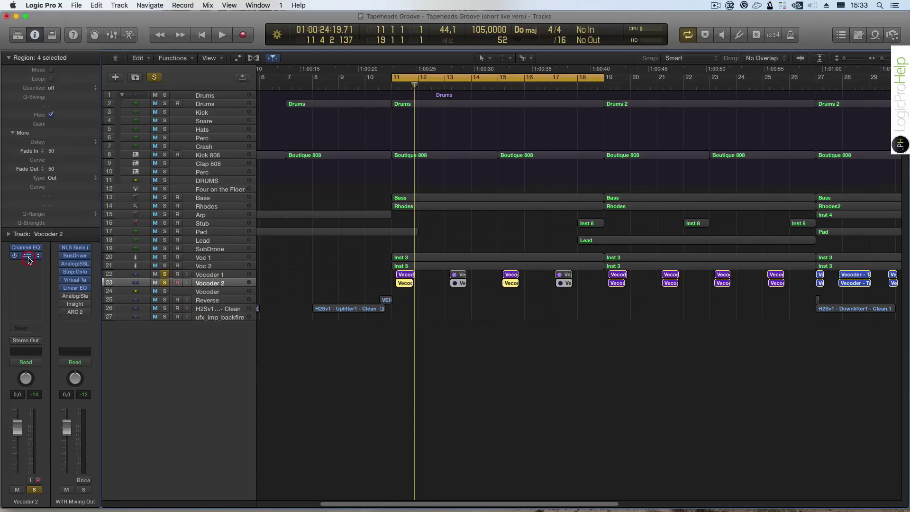
left_click(26, 256)
left_click(27, 248)
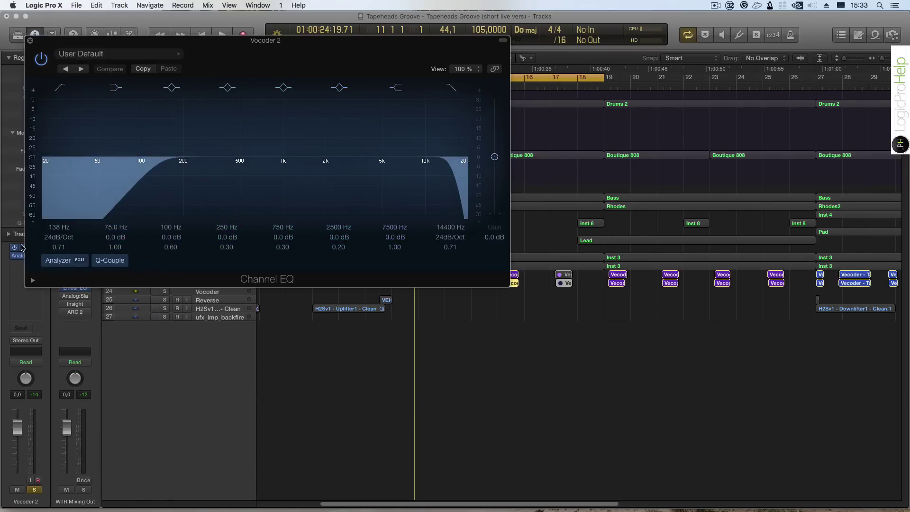
left_click(23, 245)
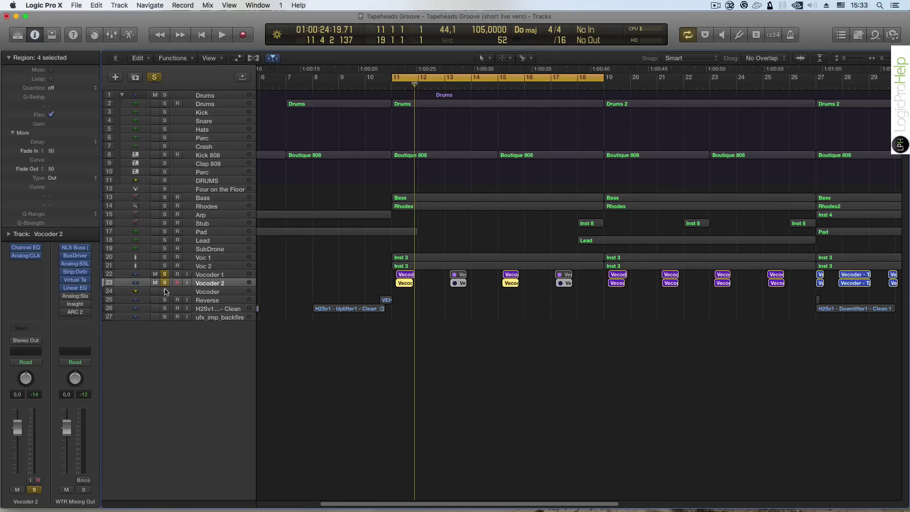
- Unsolo the Vocoder 1 and Vocoder 2 tracks and deselect all regions
left_click(165, 274)
left_click(164, 283)
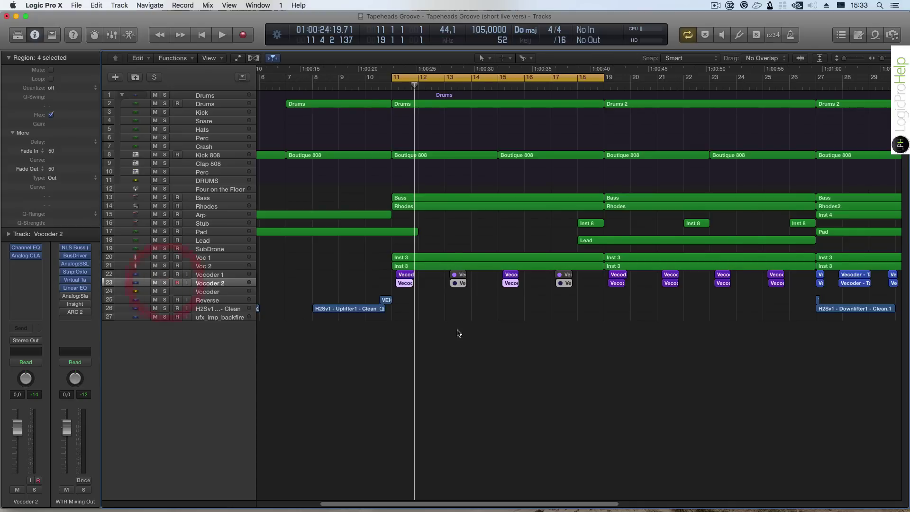
left_click(476, 332)
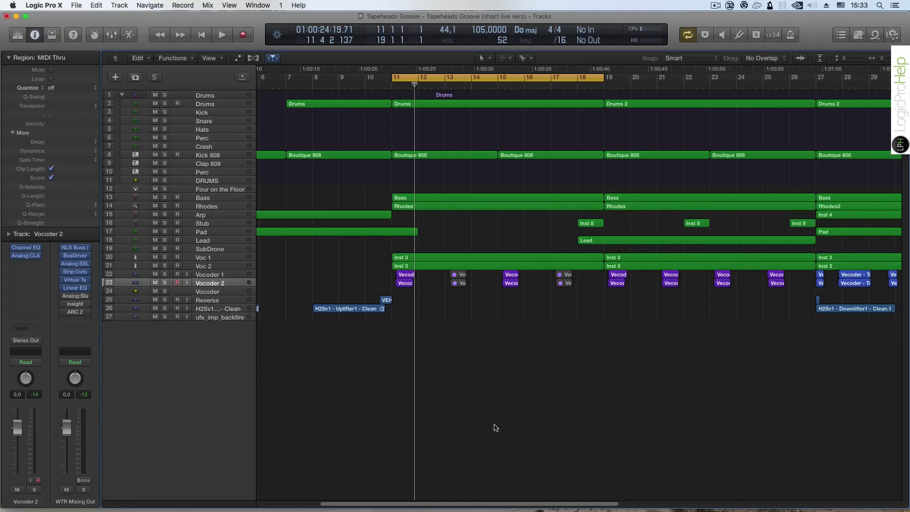
- Select the Voc 1 track, examine its EVOC 20 PolySynth instrument, and close the plug-in window
left_click_drag(454, 506, 541, 497)
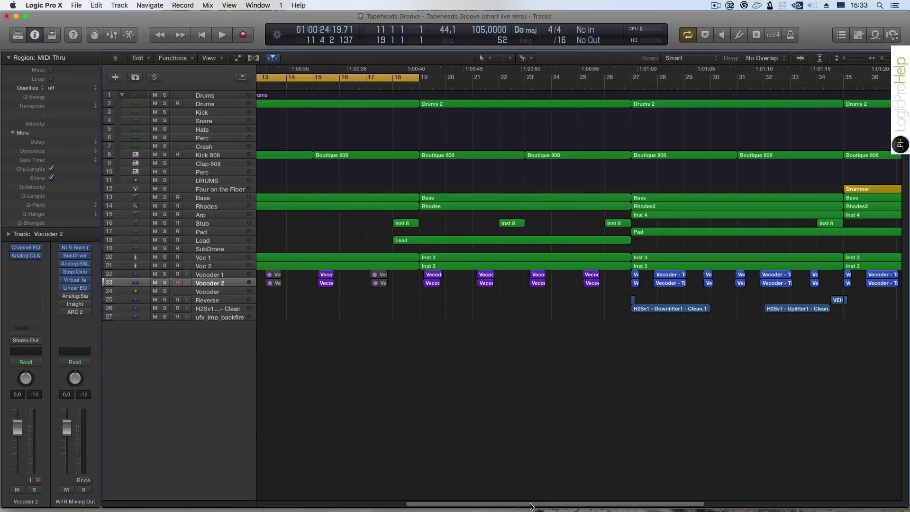
left_click_drag(531, 506, 415, 499)
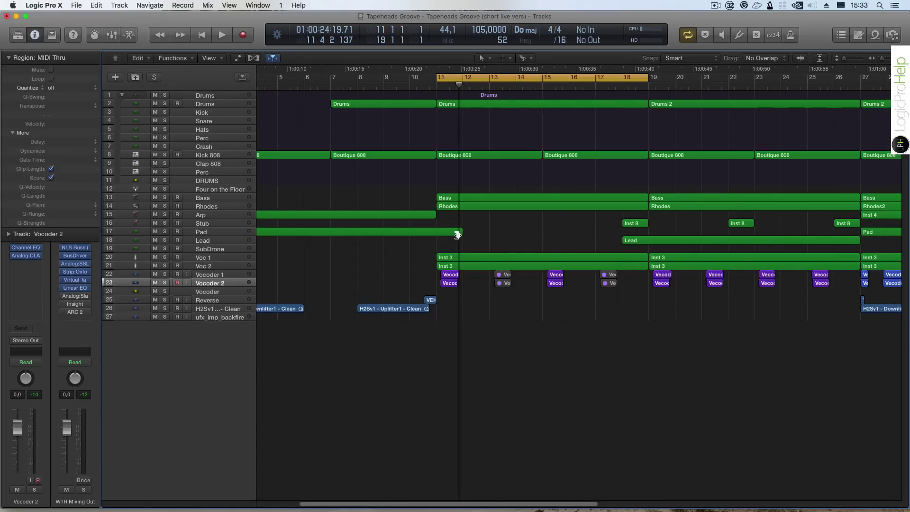
mouse_move(457, 235)
left_mouse_down()
mouse_move(429, 236)
mouse_move(462, 236)
left_mouse_up()
left_click(455, 381)
left_click(448, 258)
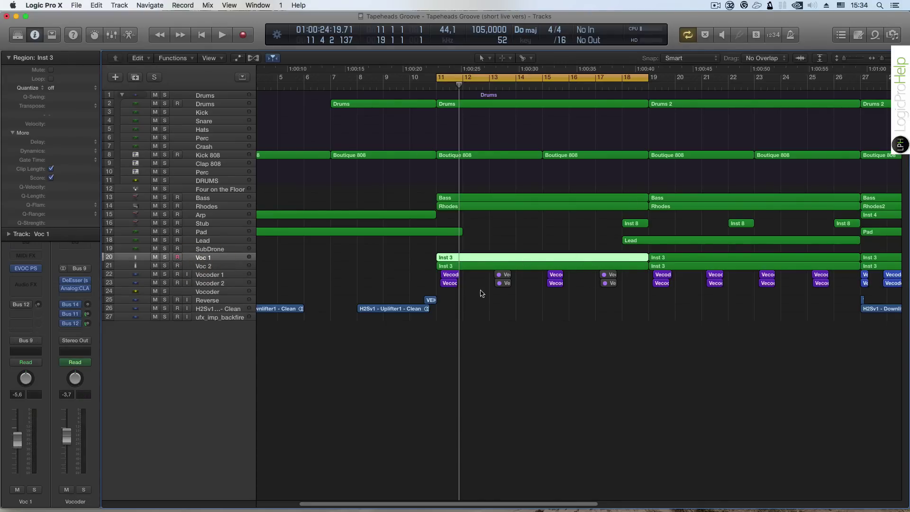
left_click(225, 266)
left_click(216, 257)
left_click(27, 269)
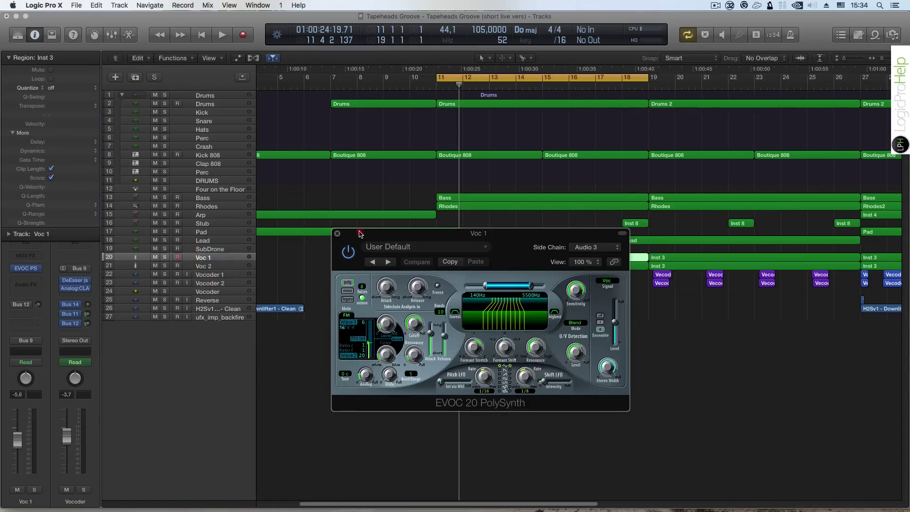
left_click_drag(360, 233, 406, 232)
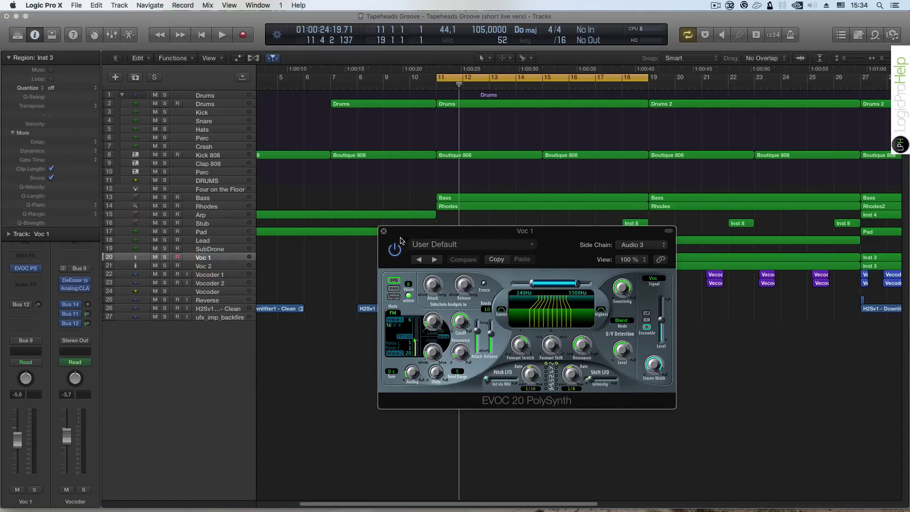
left_click(383, 231)
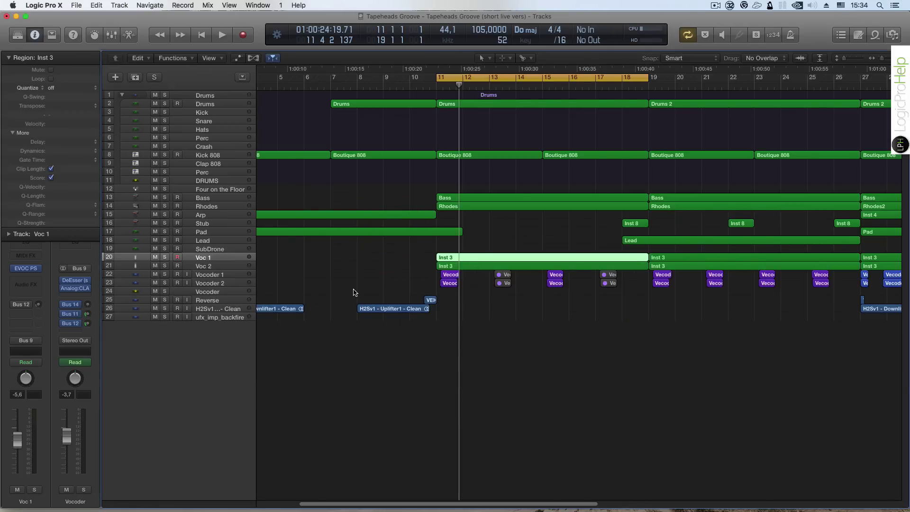
- Mute both the Vocoder 1 and Vocoder 2 audio tracks
left_click(216, 277)
left_click(212, 284)
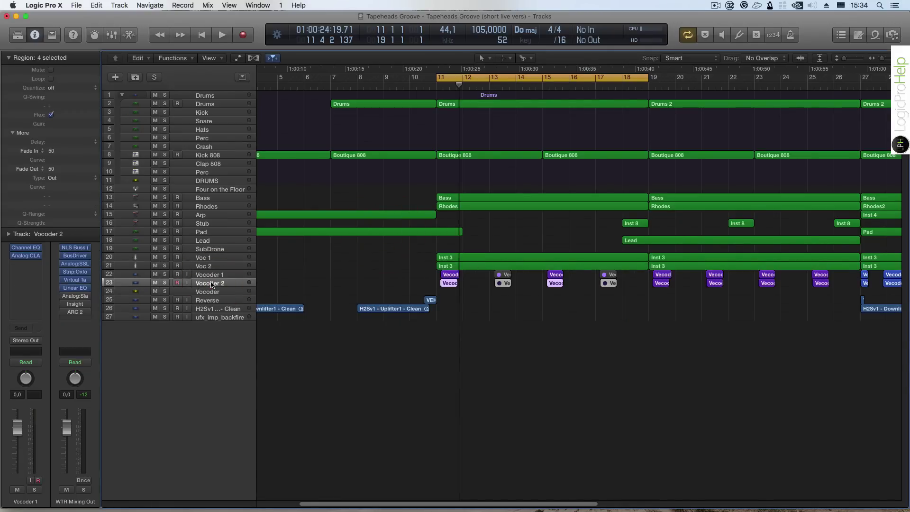
left_click(212, 276)
left_click(205, 283)
left_click(207, 276)
left_click_drag(155, 274, 155, 283)
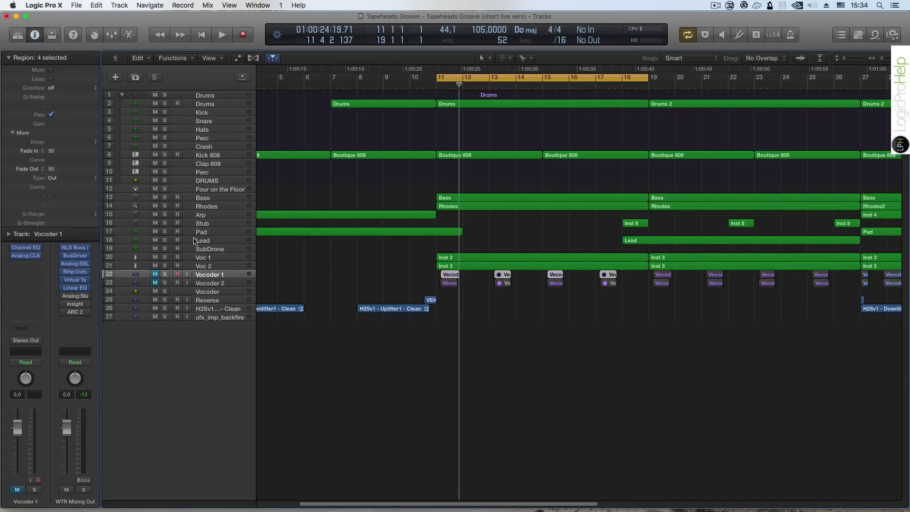
- Set the channel output of the Vocoder 1 and Vocoder 2 tracks to No Output and keep both tracks muted
left_click(25, 339)
left_click(24, 355)
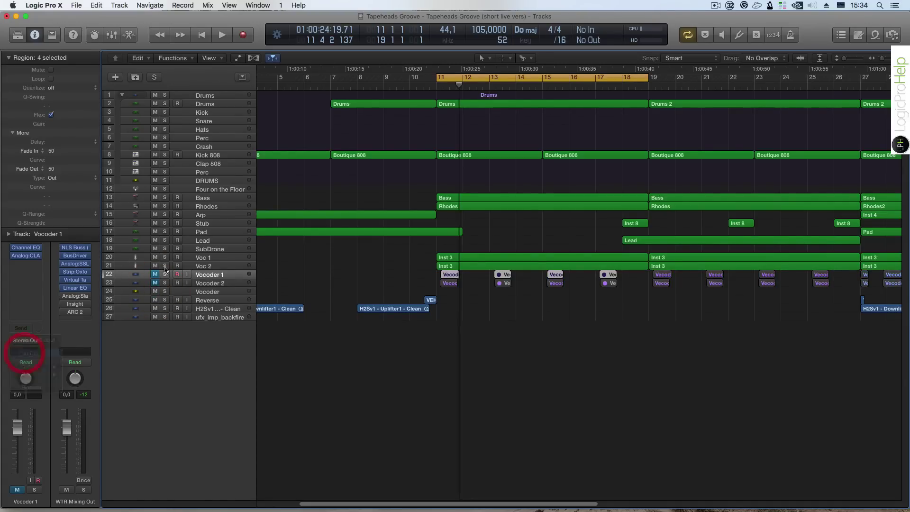
left_click(215, 283)
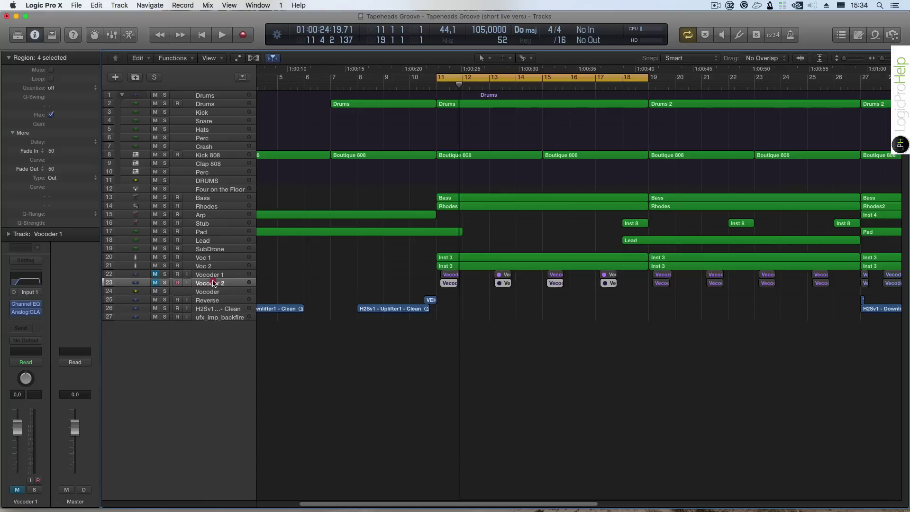
left_click(29, 340)
left_click(33, 357)
left_click_drag(155, 275, 154, 283)
left_click_drag(518, 508, 501, 504)
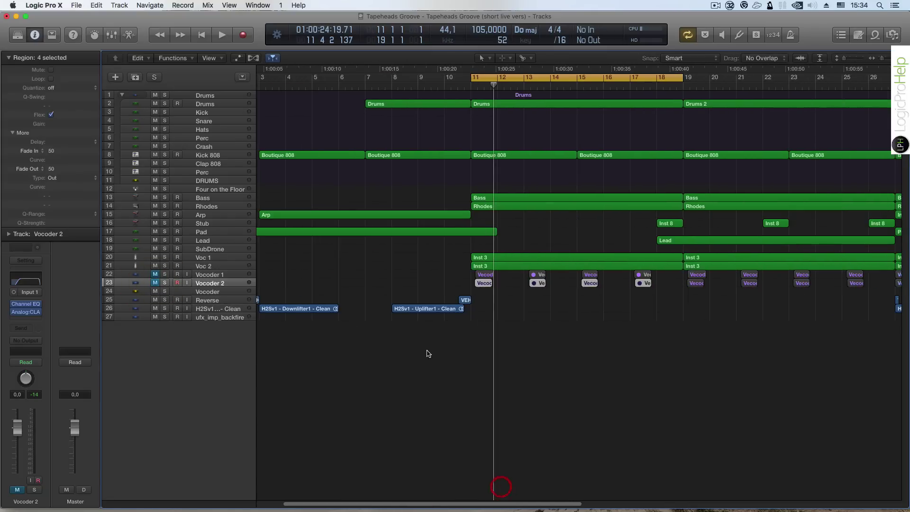
- Compare the channel strips of the Voc 1 and Voc 2 instrument tracks with their Vocoder 1 and Vocoder 2 source tracks
left_click(202, 260)
left_click(198, 266)
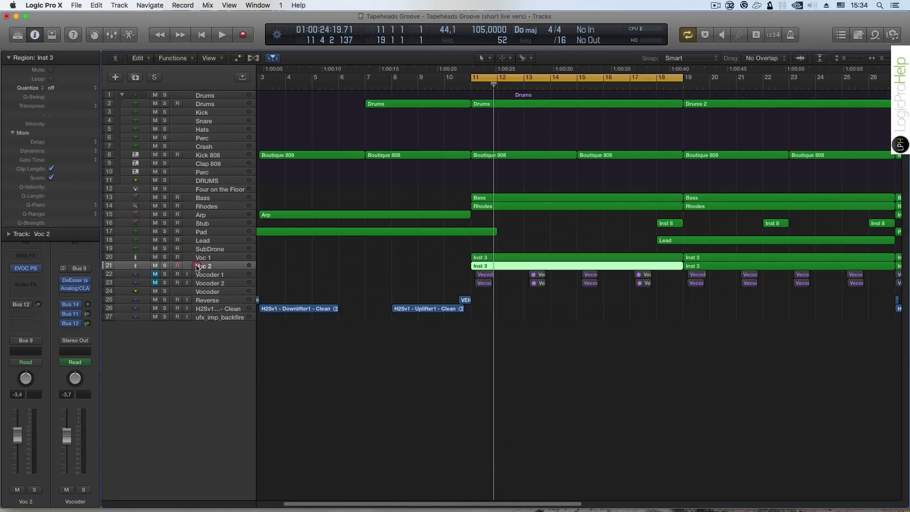
left_click(201, 257)
left_click(191, 265)
left_click(200, 258)
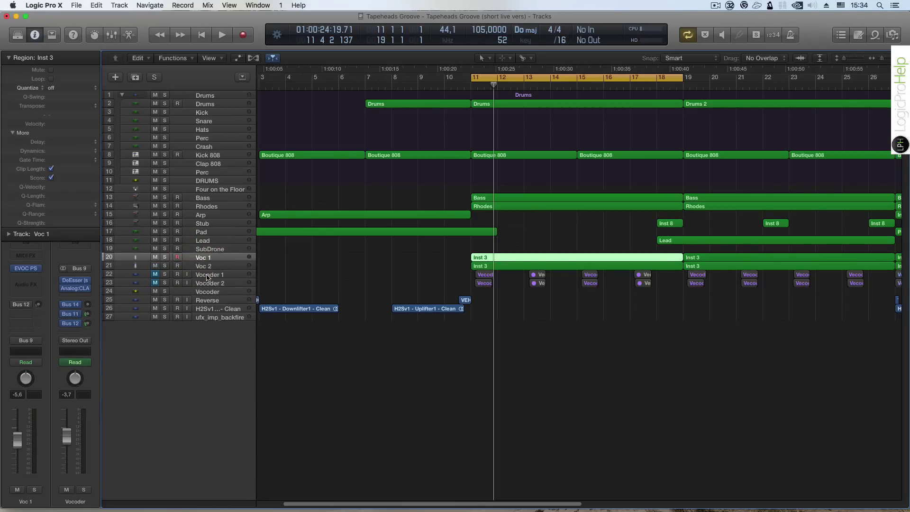
left_click(207, 275)
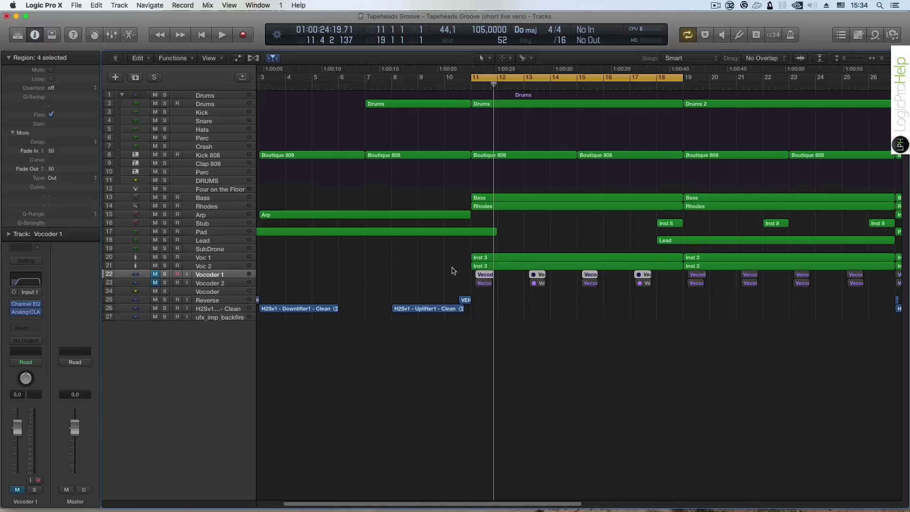
left_click(226, 266)
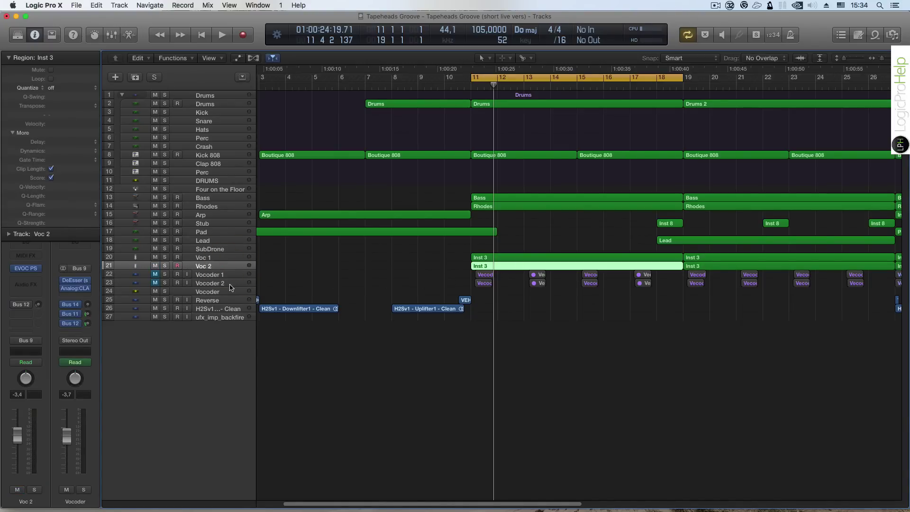
left_click(231, 283)
left_click(228, 274)
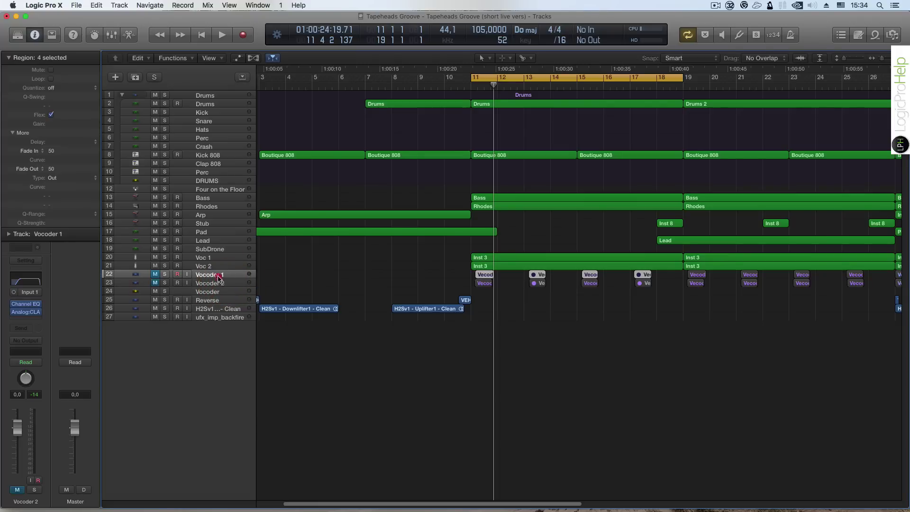
left_click(215, 257)
left_click(215, 266)
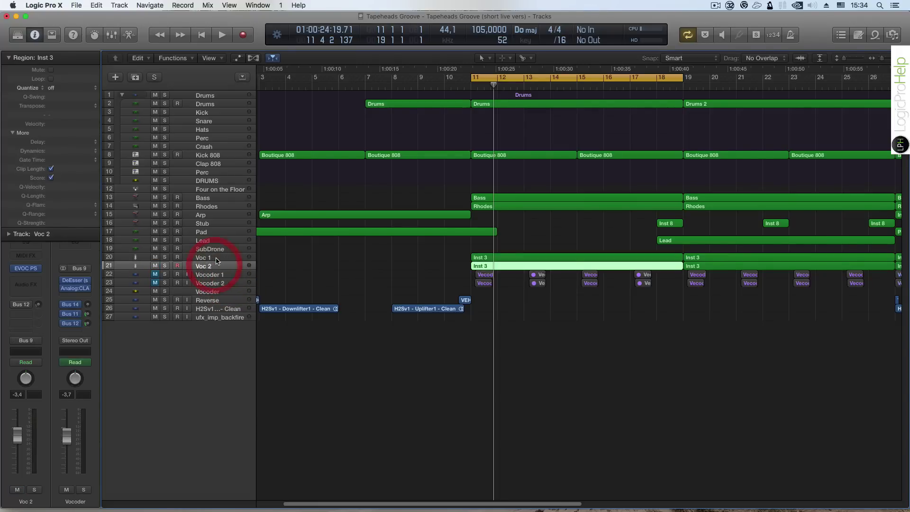
left_click(215, 257)
left_click(216, 265)
left_click(216, 257)
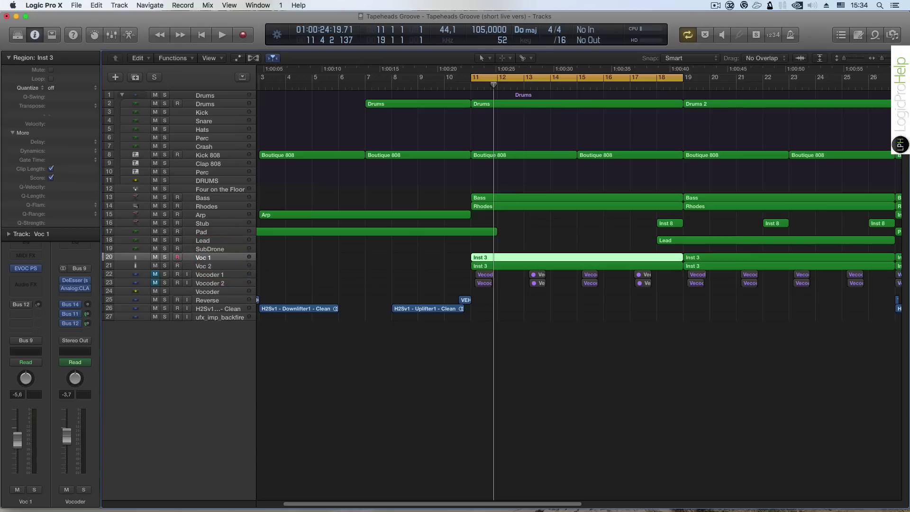
- Enlarge the track heights and look up EVOC 20 PS in the Voc 1 instrument choices without changing the instrument
left_click(851, 58)
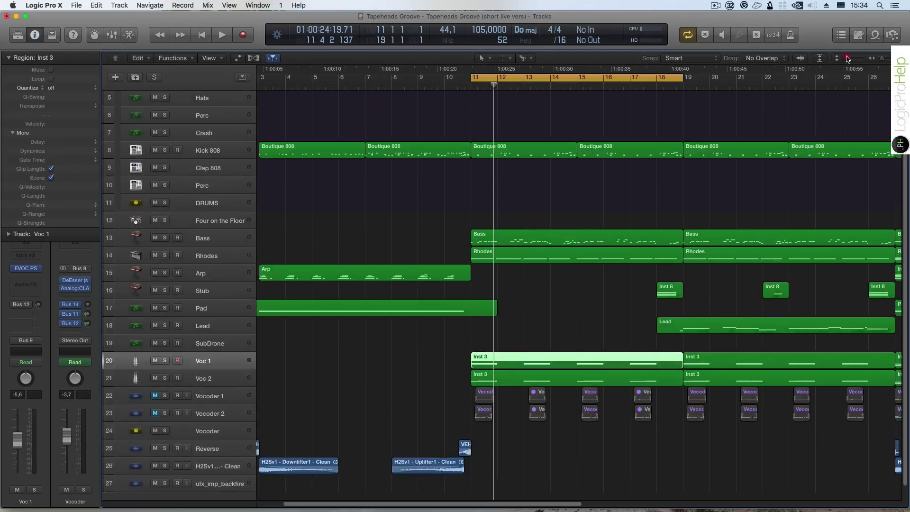
left_click(37, 269)
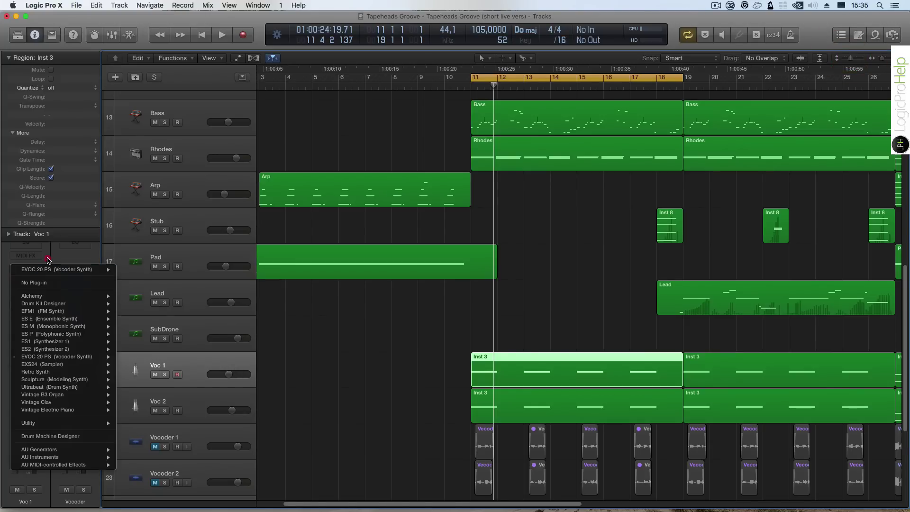
left_click(76, 353)
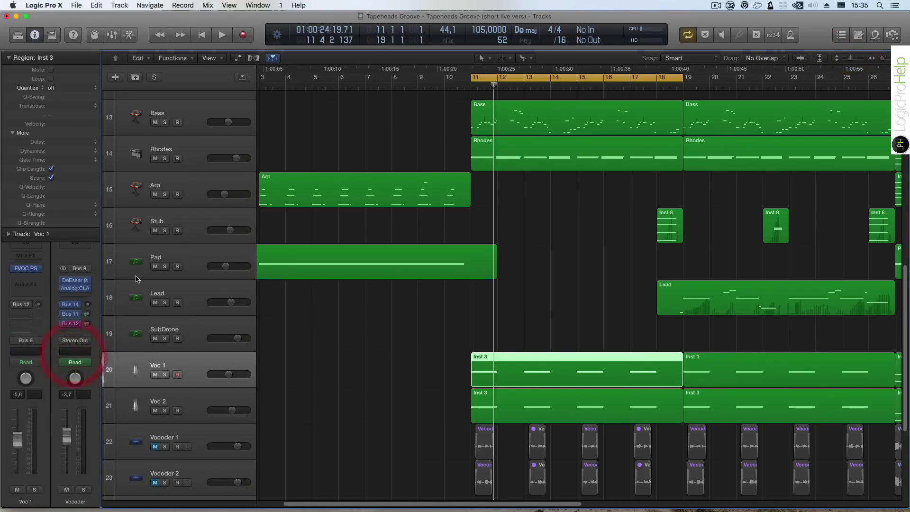
- Open the Voc 1 region at bar 11 in the Piano Roll, point out its first two chords, and close the editor
left_click(403, 382)
left_click(488, 378)
left_click(447, 376)
left_click(502, 376)
double_click(500, 376)
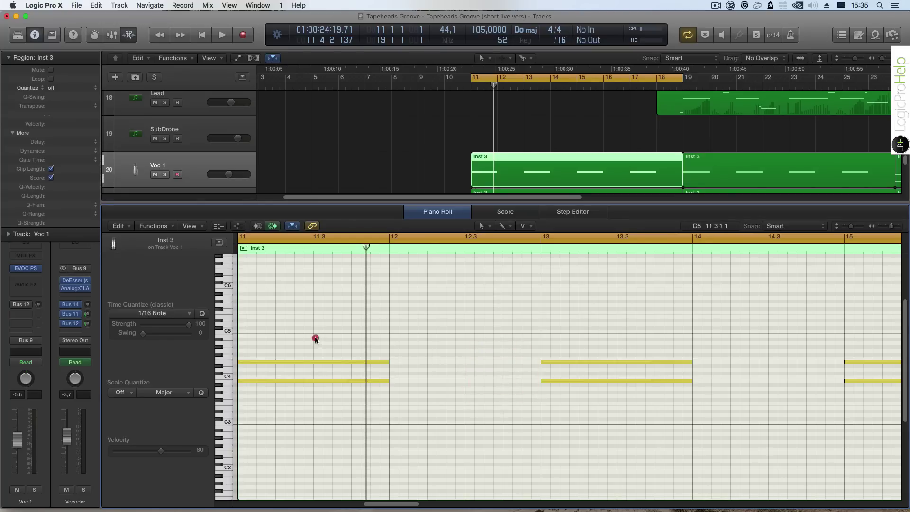
left_click_drag(316, 338, 290, 402)
left_click_drag(297, 340, 279, 392)
left_click_drag(482, 340, 640, 422)
left_click(130, 35)
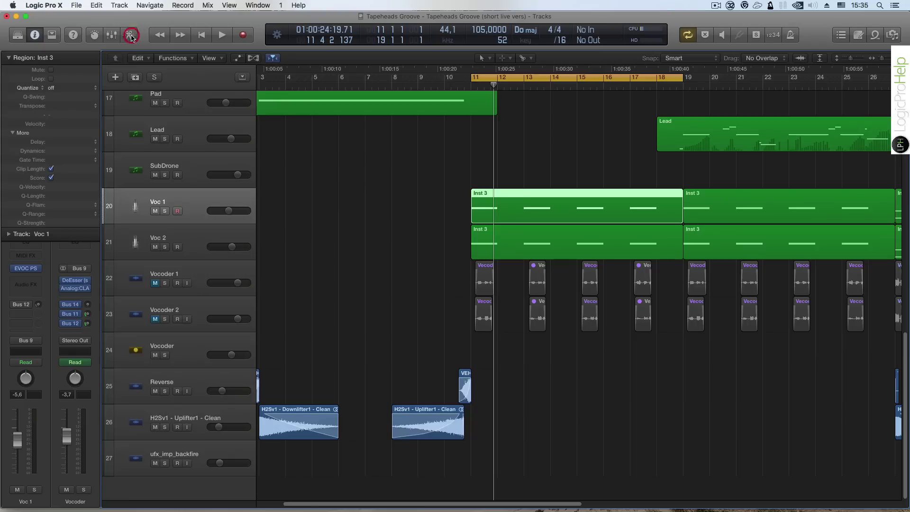
- Reopen the Voc 1 region in the Piano Roll to examine the chord at bar 11, and return to the full arrangement
left_click(428, 268)
left_click(208, 204)
double_click(492, 203)
left_click(402, 371)
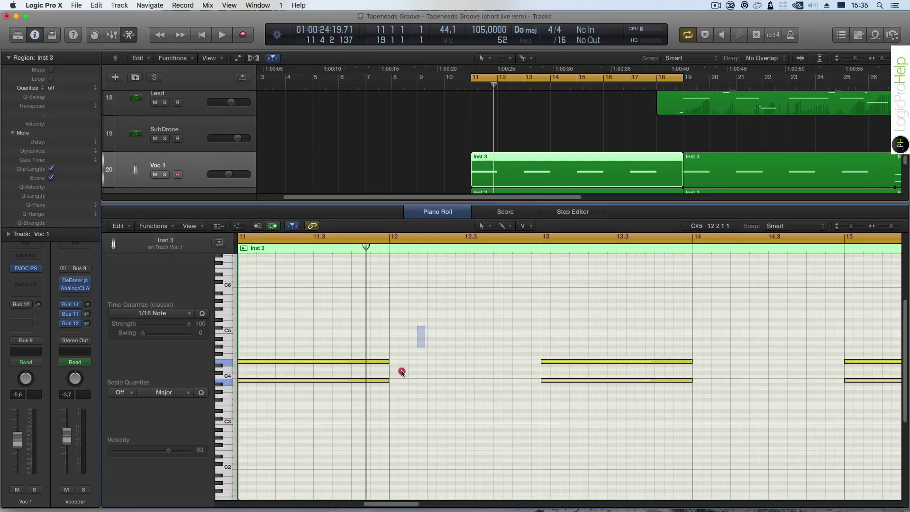
left_click(356, 421)
left_click(128, 35)
left_click(403, 263)
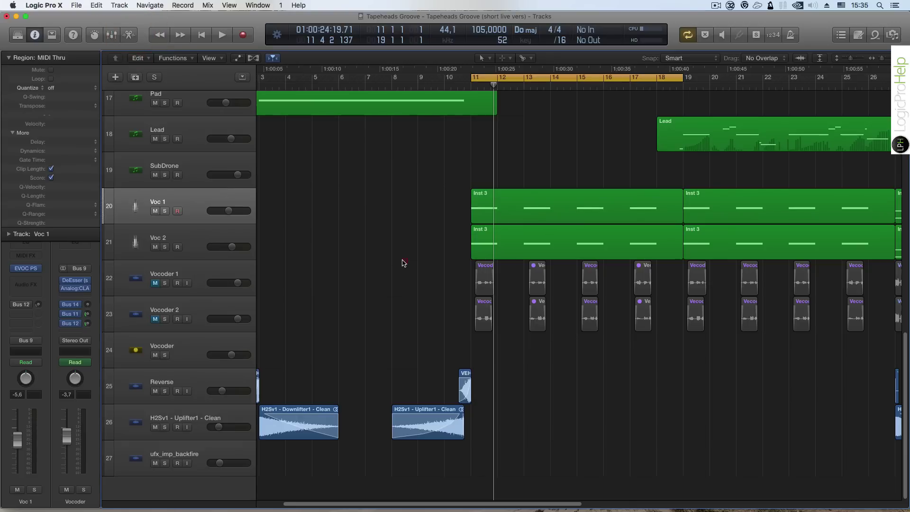
- Mute the Voc 2 track, solo Voc 1, and play the start of the cycle range
left_click(155, 247)
left_click(164, 211)
key("space")
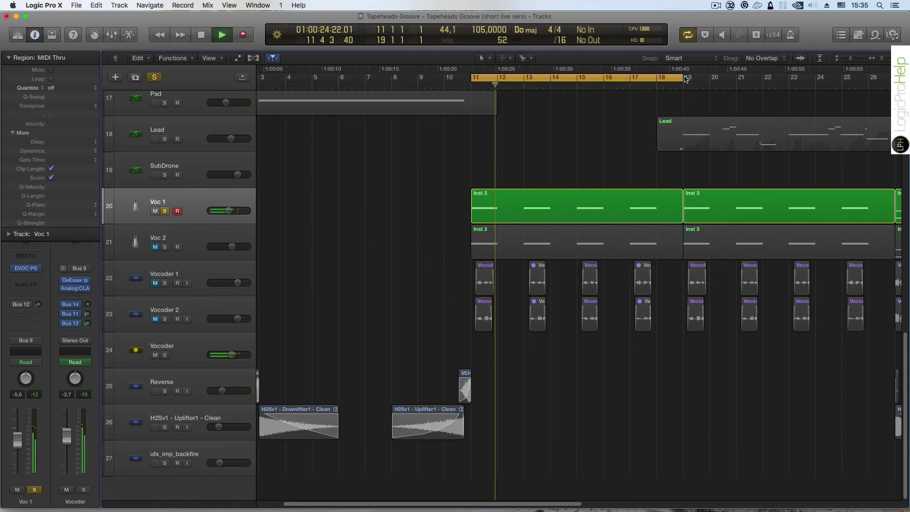
key("space")
- Shorten the cycle range to bar 11 only and examine the Voc 1 chord there in the Piano Roll, returning to the full arrangement
left_click_drag(683, 78, 493, 122)
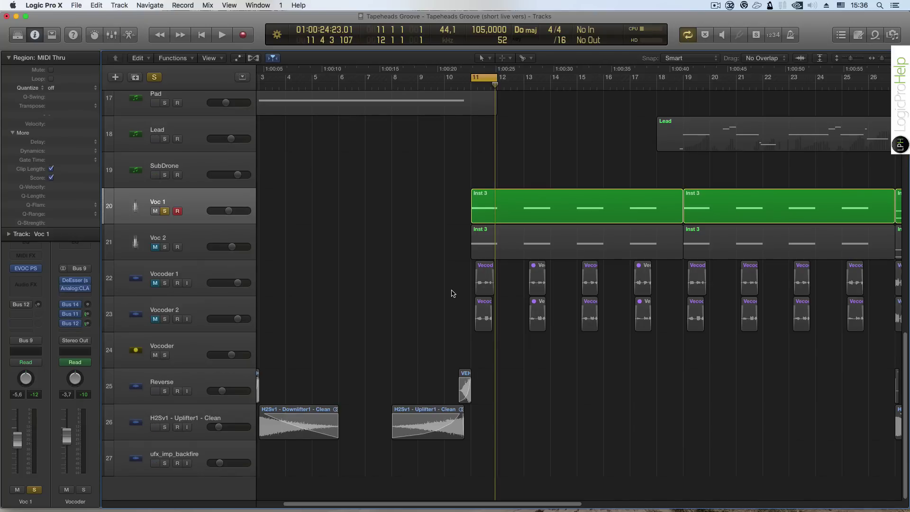
double_click(500, 211)
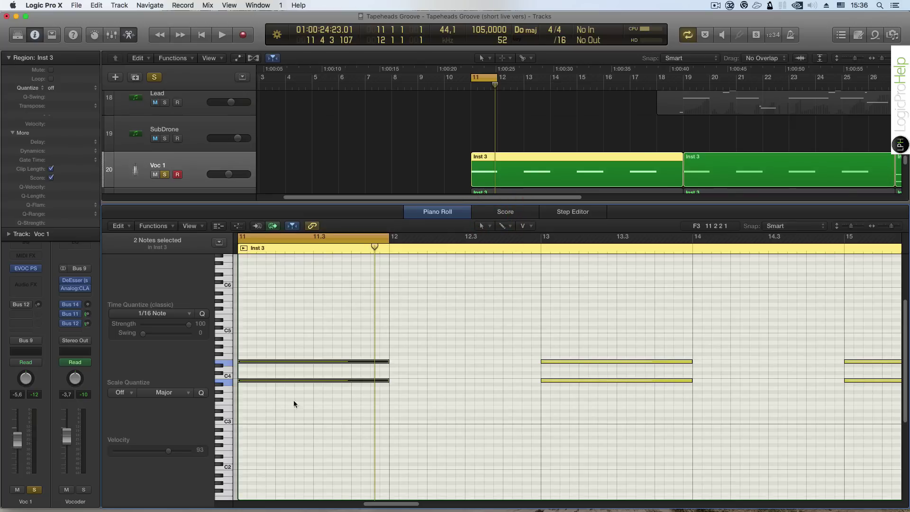
left_click(304, 310)
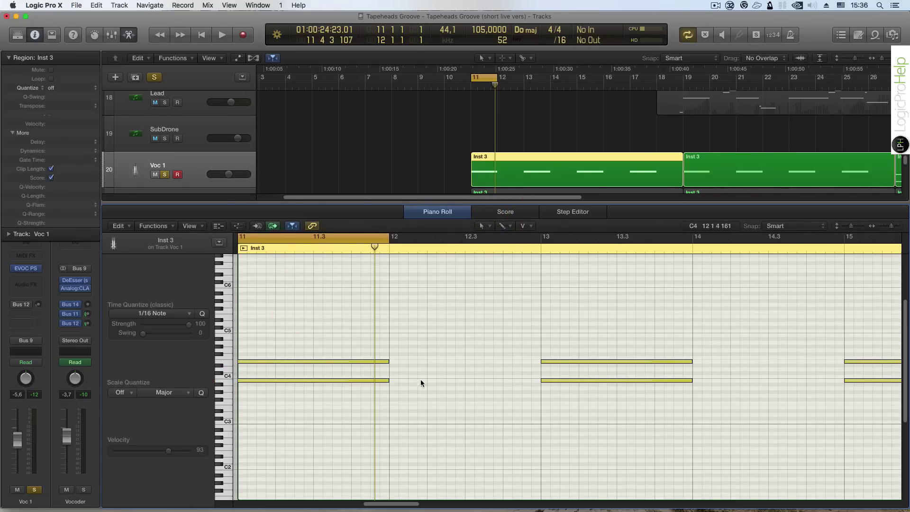
left_click_drag(264, 342, 264, 403)
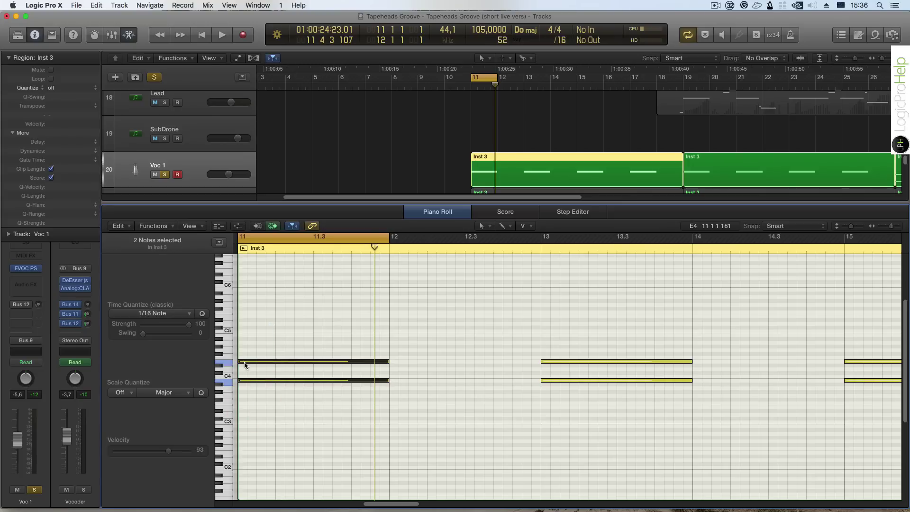
left_click(126, 34)
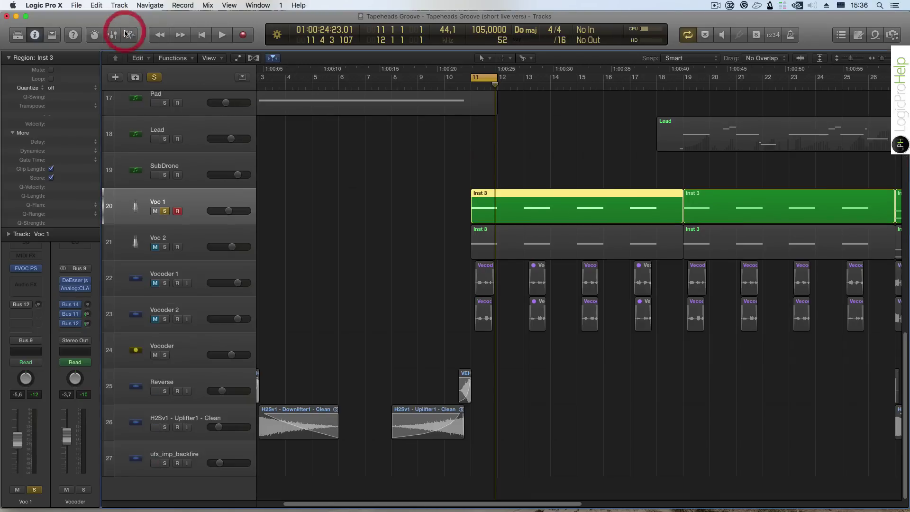
- Show the Voc 1 track and its Vocoder 1 source track by selecting each in turn, ending on Voc 1
left_click(410, 263)
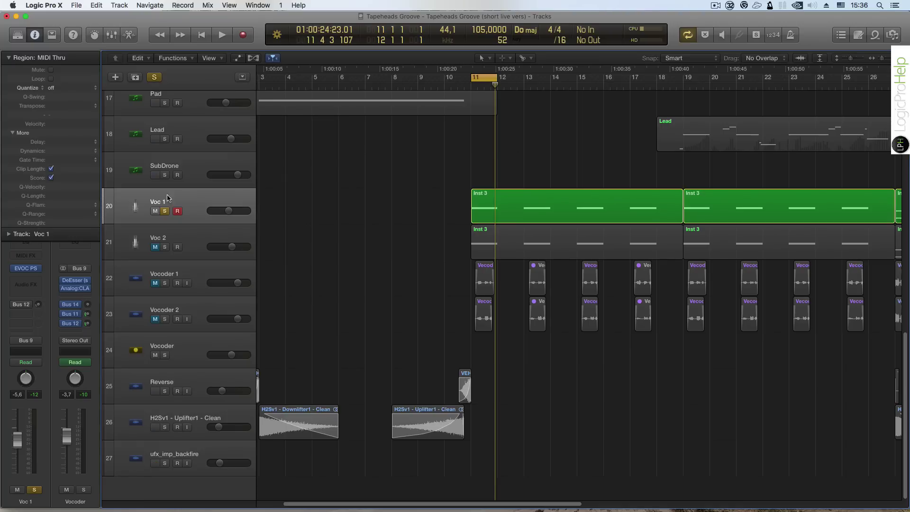
left_click(182, 195)
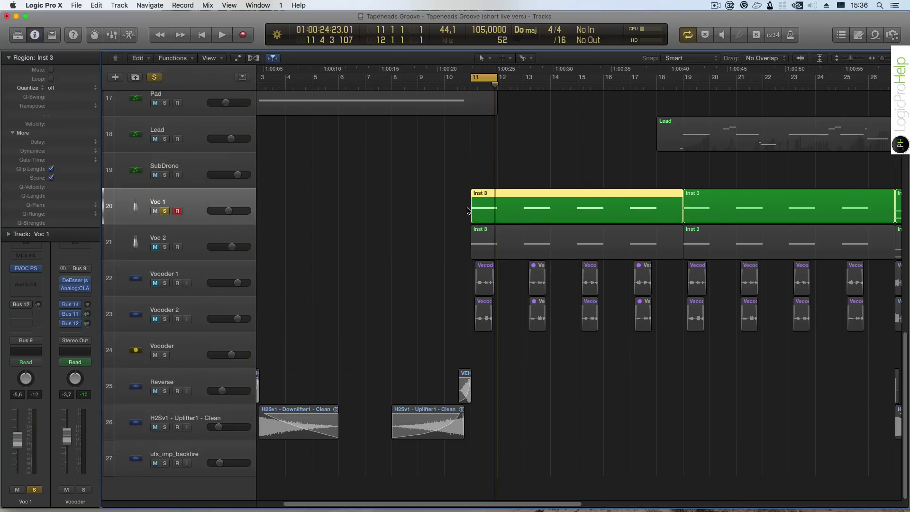
left_click(213, 273)
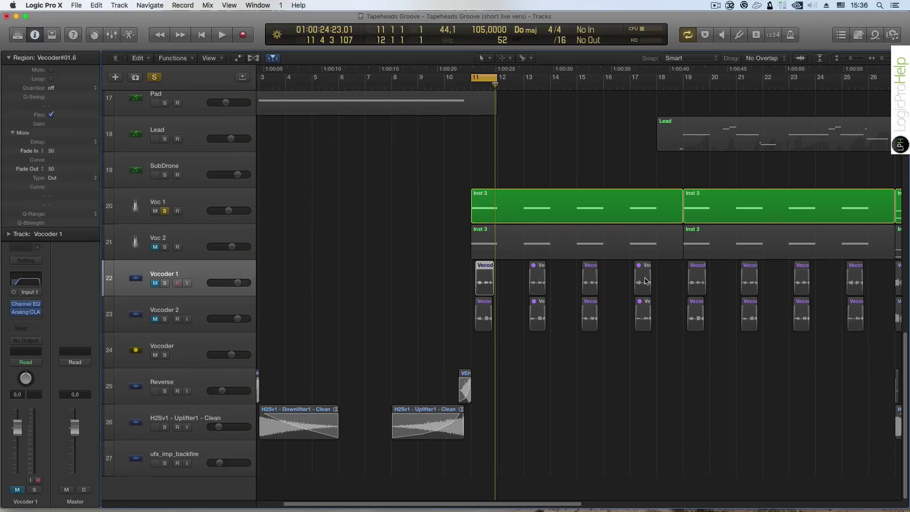
left_click(204, 202)
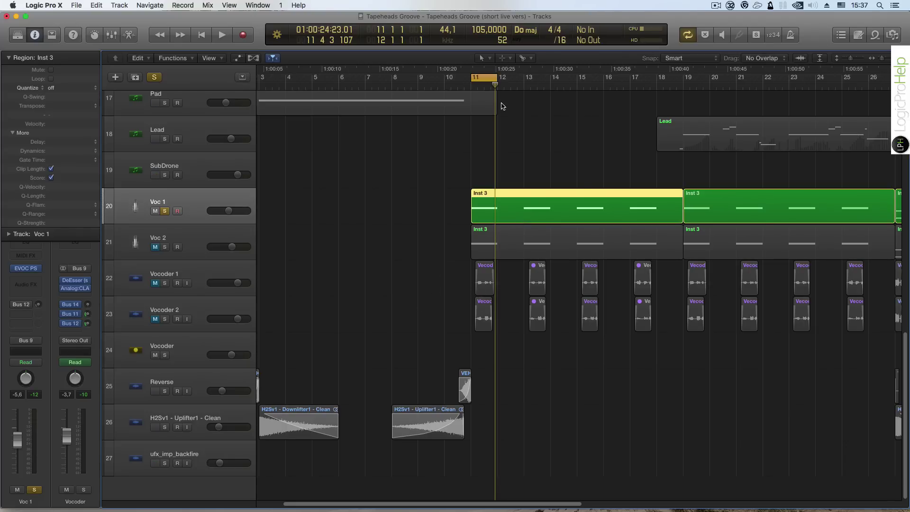
- Extend the cycle range to end at bar 13 and play the soloed Voc 1 chord
left_click_drag(498, 80, 522, 82)
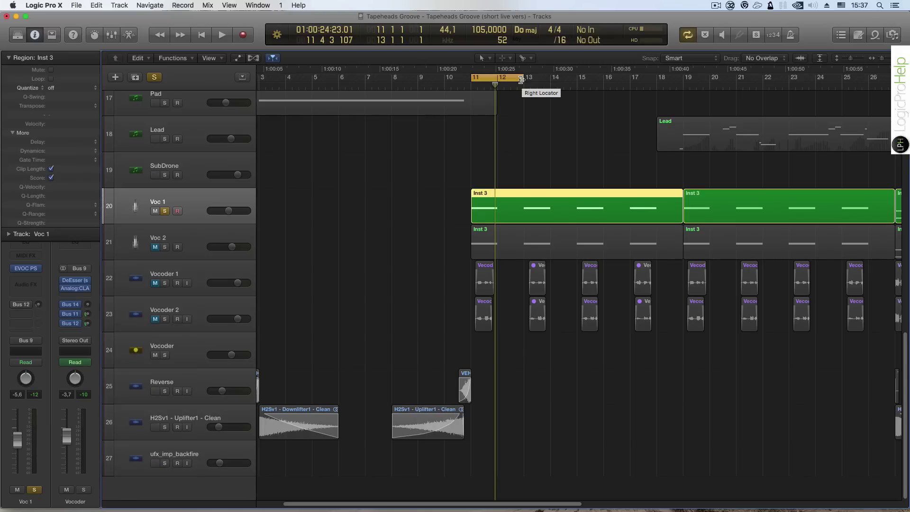
left_click(388, 224)
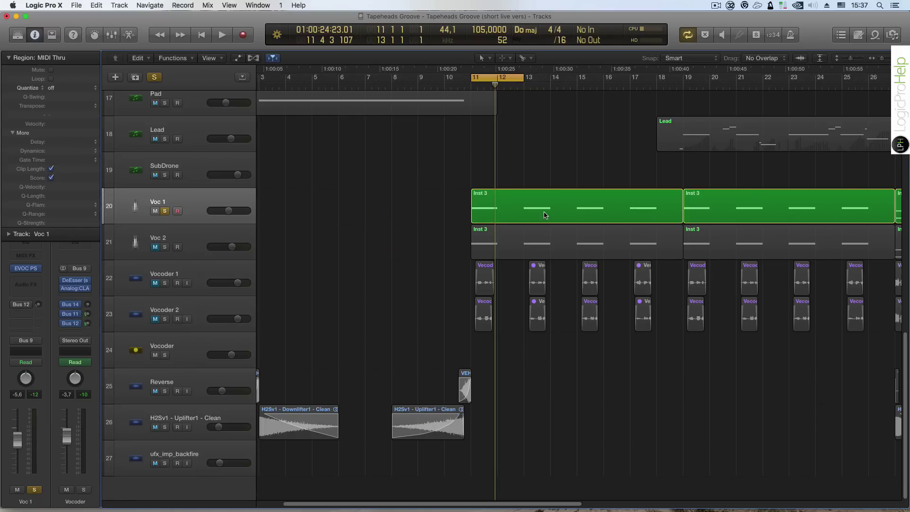
key("space")
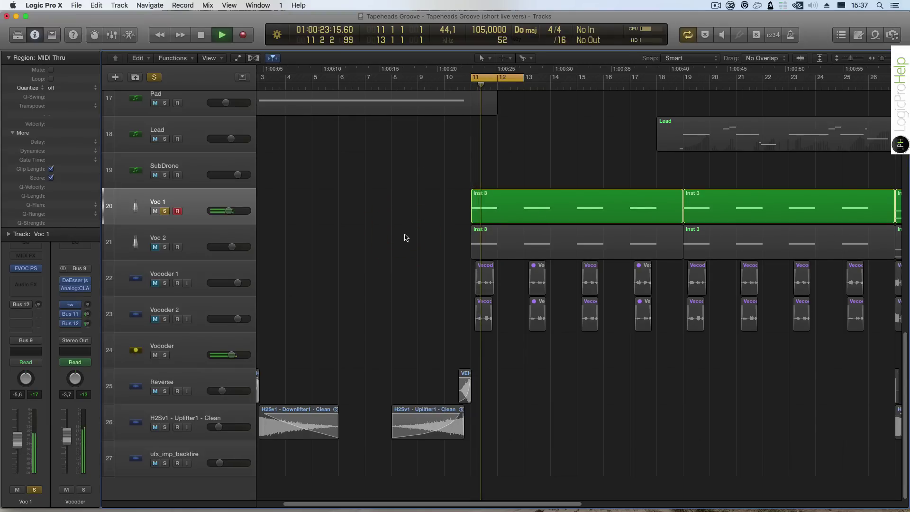
key("space")
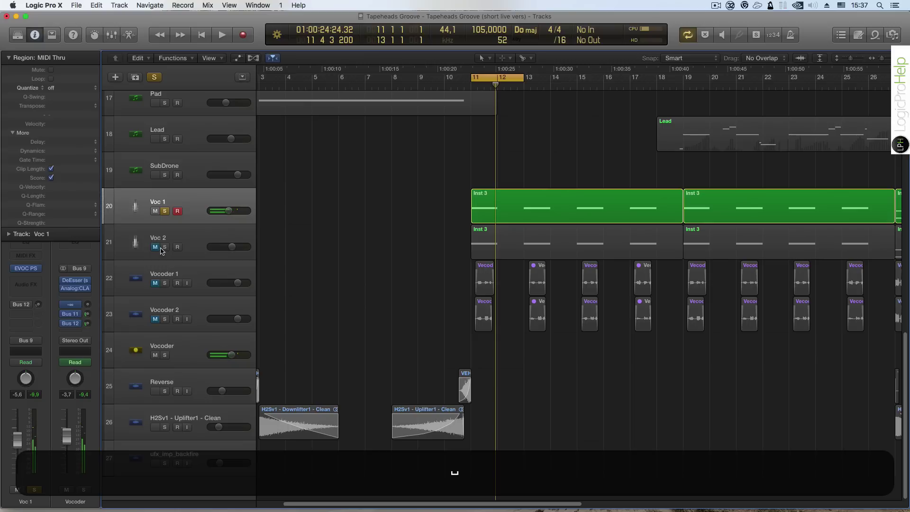
- Solo Voc 2 in place of Voc 1 and play its chord from bar 11
left_click(165, 247)
left_click(164, 211)
key("space")
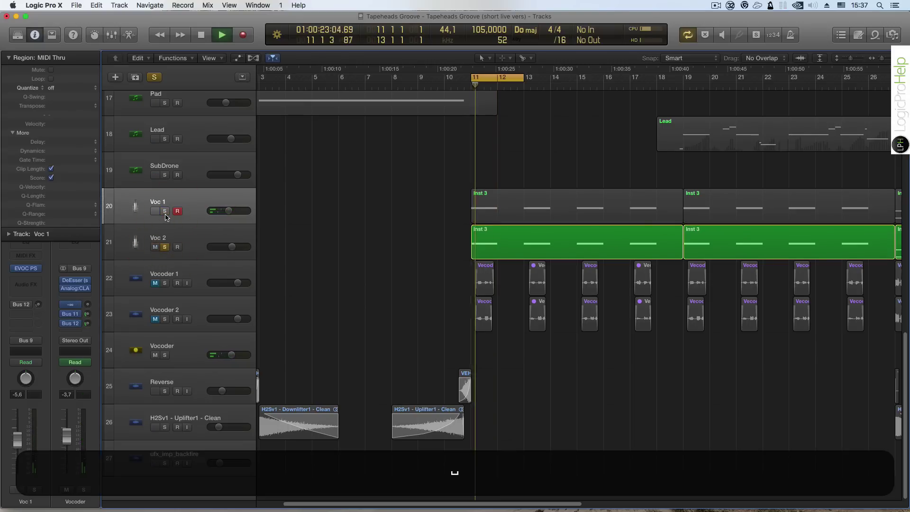
left_click(397, 274)
key("space")
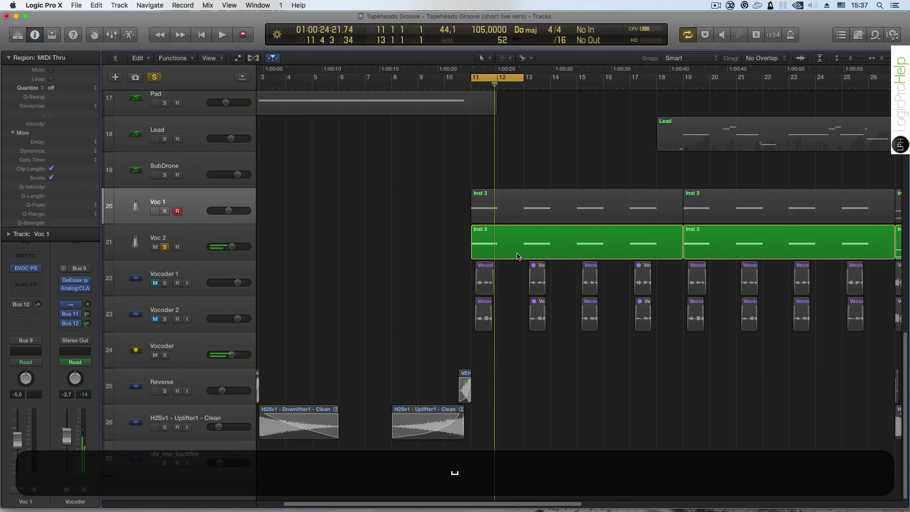
- Compare the bar 11 notes of the Voc 2 and Voc 1 regions in the Piano Roll, ending on Voc 2
double_click(518, 256)
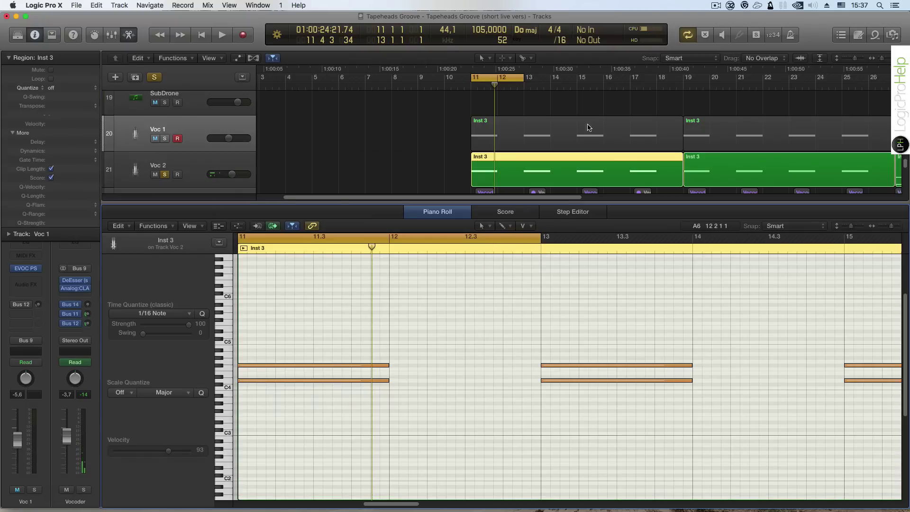
left_click(494, 126)
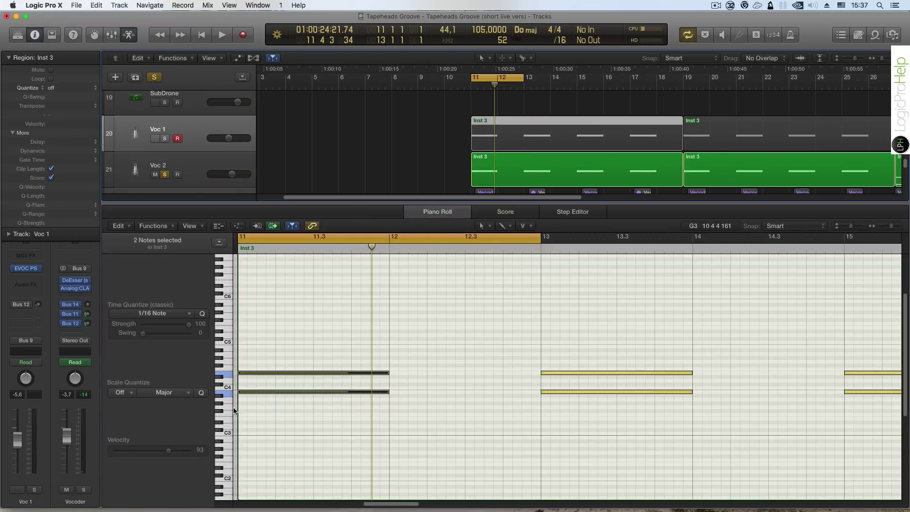
left_click(518, 162)
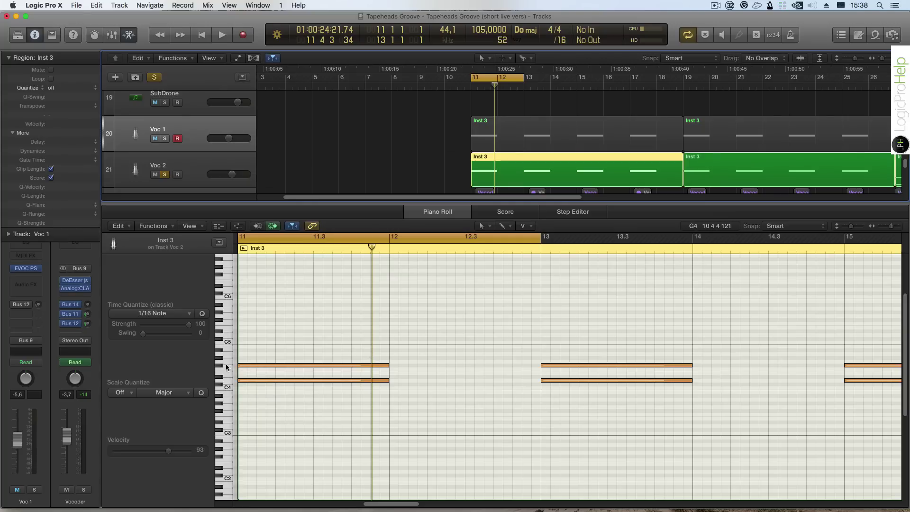
- Solo Voc 1 together with Voc 2 and play the combined chords from bar 11
left_click(165, 139)
key("space")
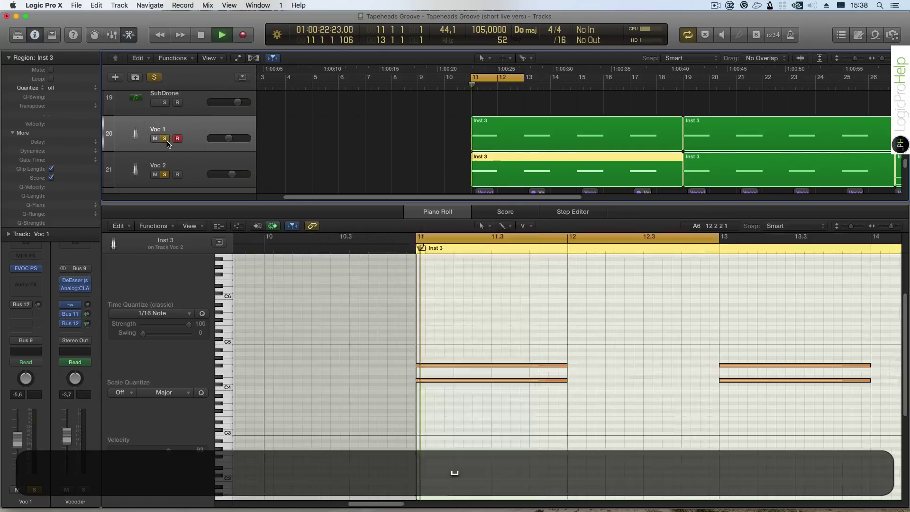
key("space")
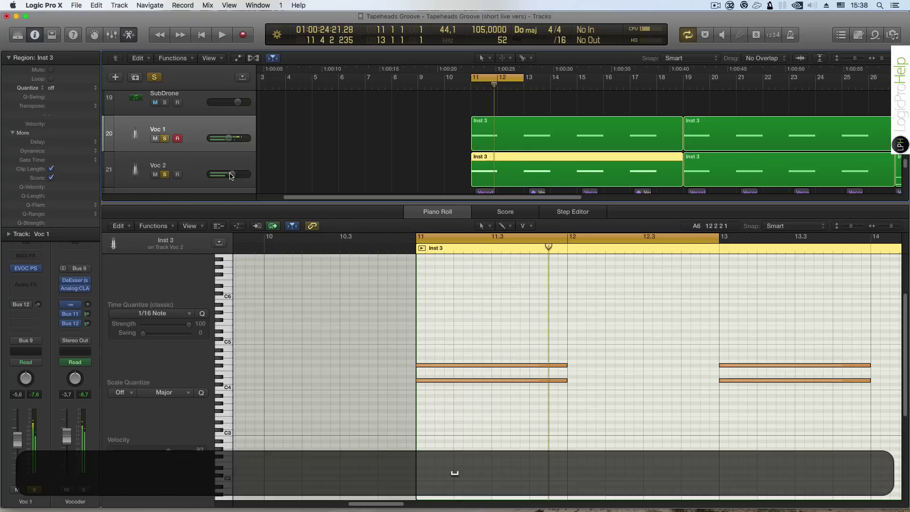
- Raise the Voc 2 volume to -0.4 dB, lower Voc 1 to -7.6 dB, and play the new balance
left_click_drag(232, 174, 240, 174)
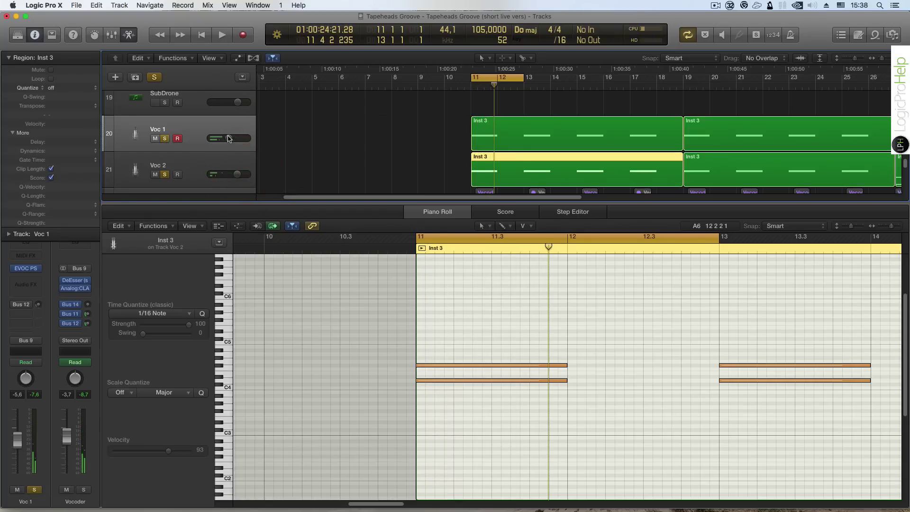
left_click_drag(229, 138, 224, 139)
key("space")
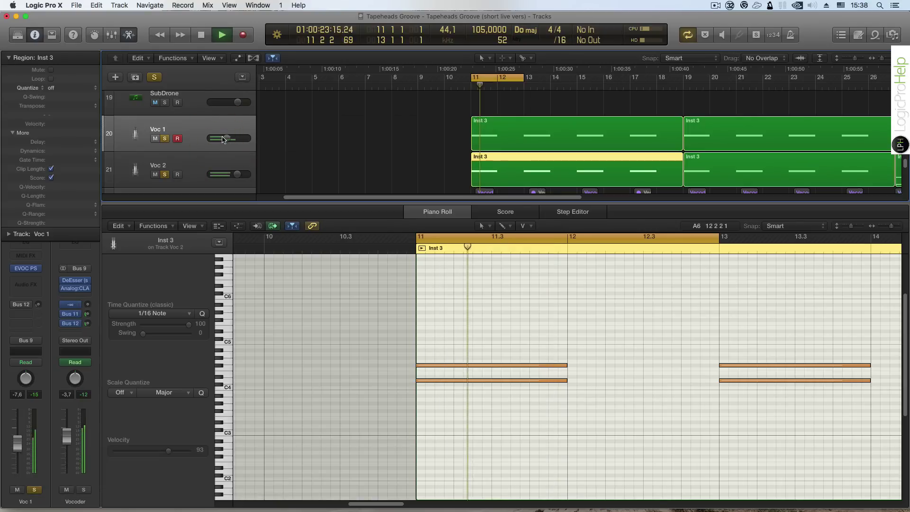
left_click(352, 148)
key("space")
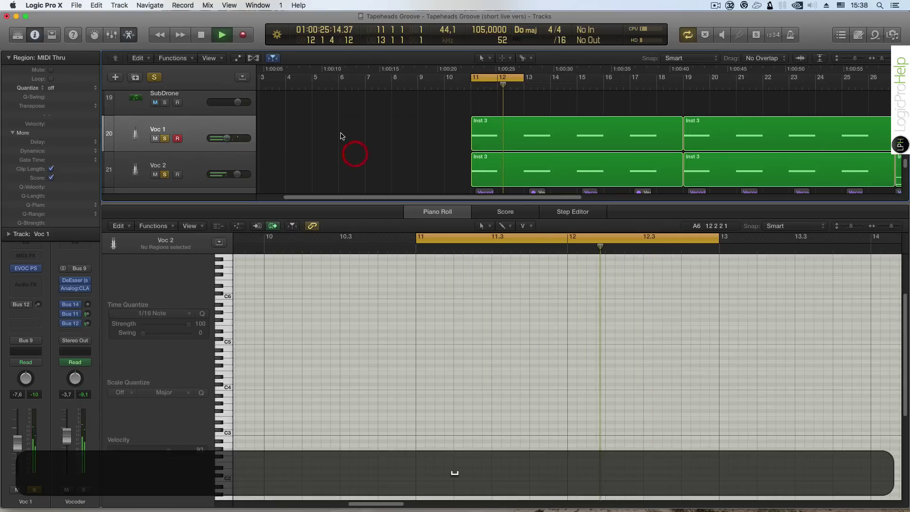
- Review Voc 2 and its Vocoder 2 source track in the full arrangement, briefly reopening the Voc 2 region in the Piano Roll
left_click(133, 41)
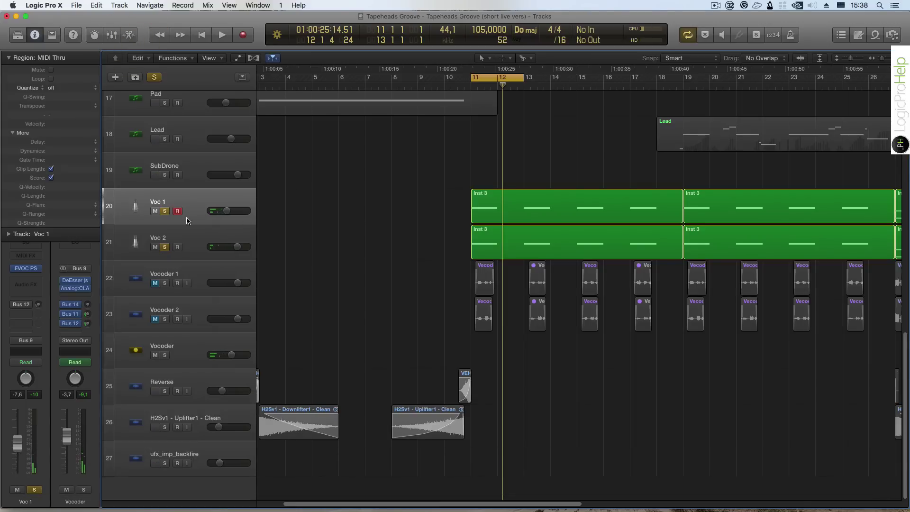
left_click(204, 234)
left_click(192, 311)
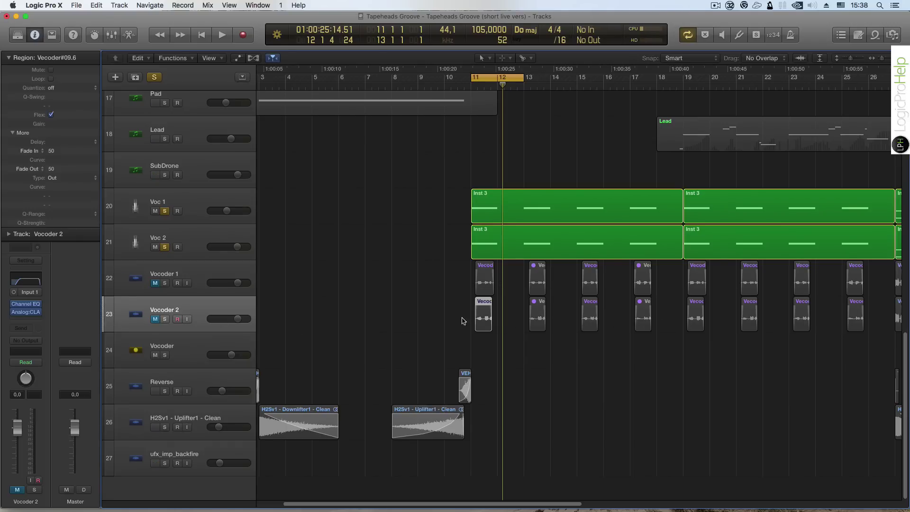
left_click(176, 240)
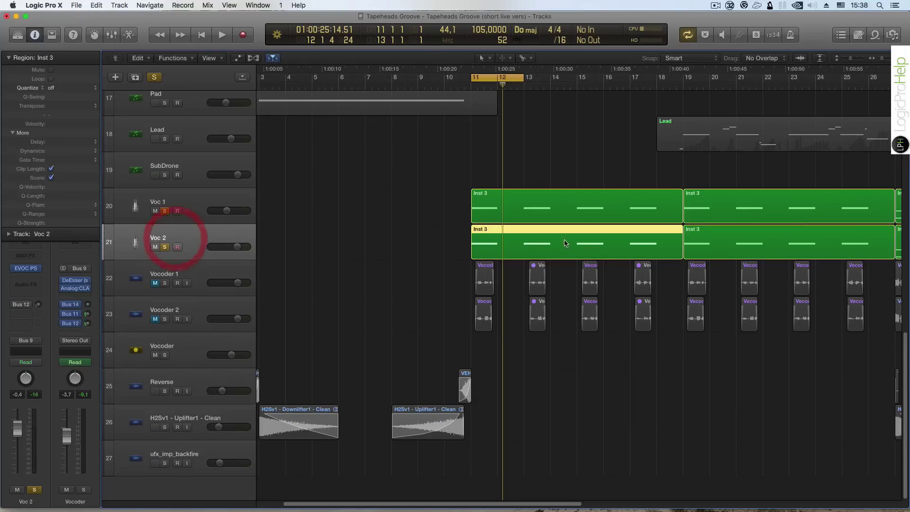
double_click(505, 243)
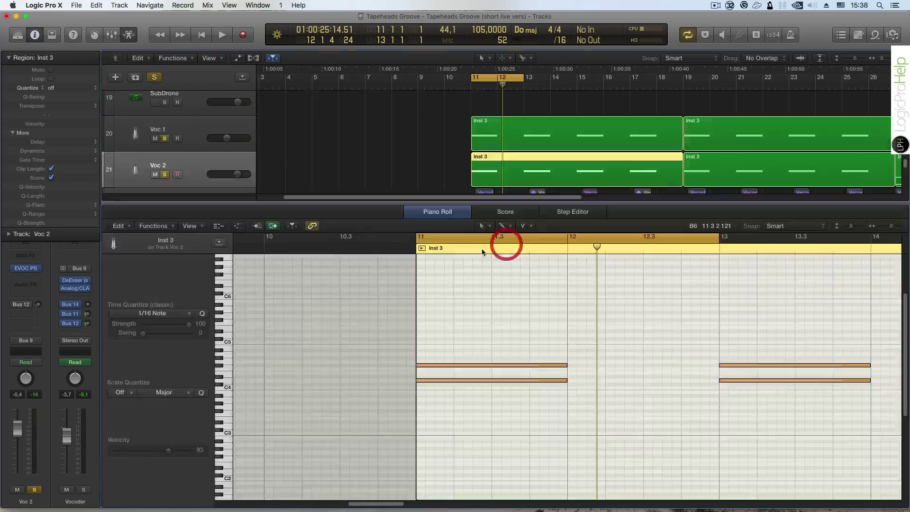
left_click(130, 32)
left_click(421, 272)
- Open the EVOC 20 PolySynth on Voc 1 and move its window clear of the regions
left_click(187, 211)
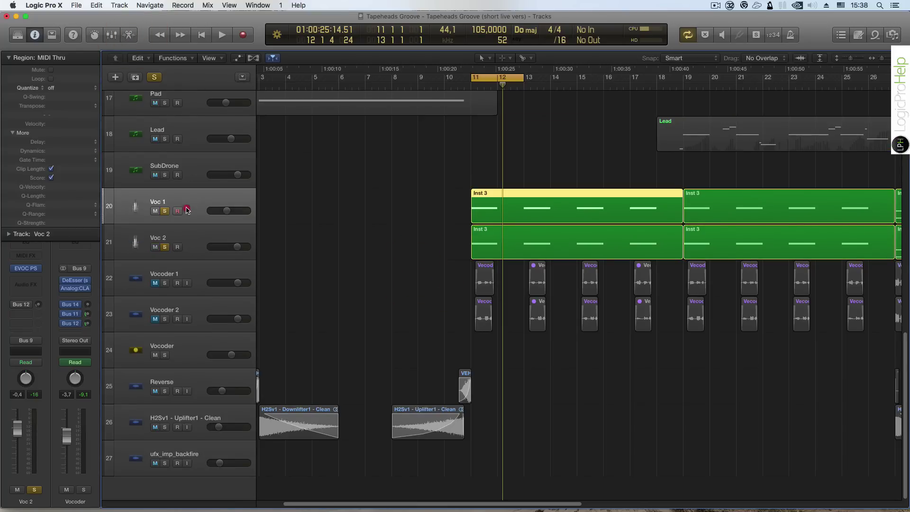
left_click(25, 269)
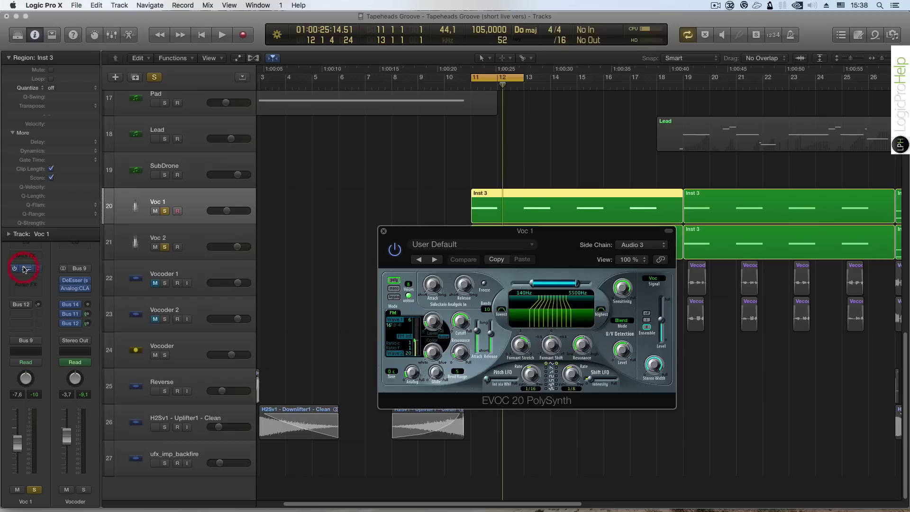
left_click_drag(491, 232, 272, 184)
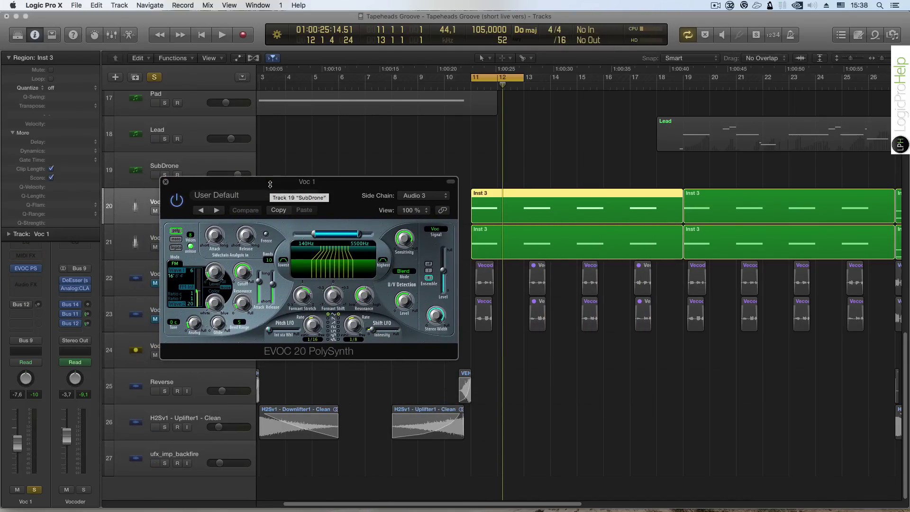
left_click_drag(278, 186, 238, 205)
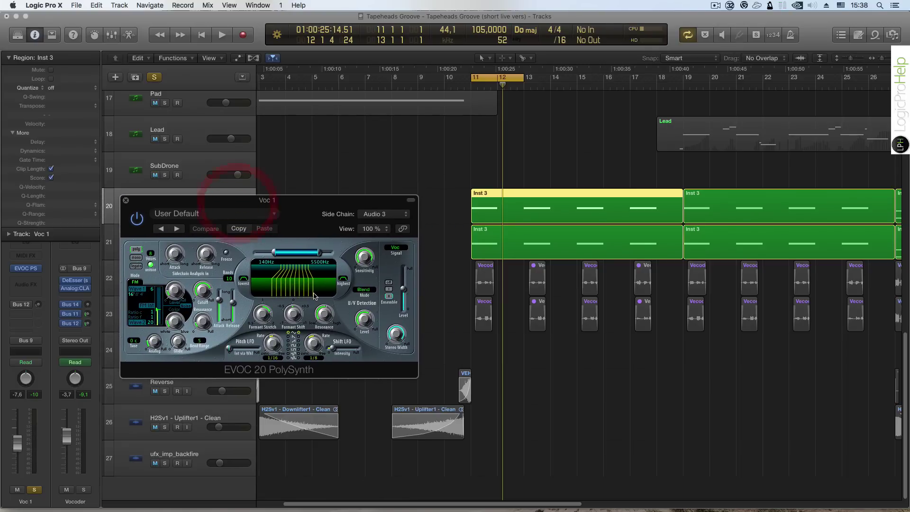
left_click_drag(337, 209, 361, 200)
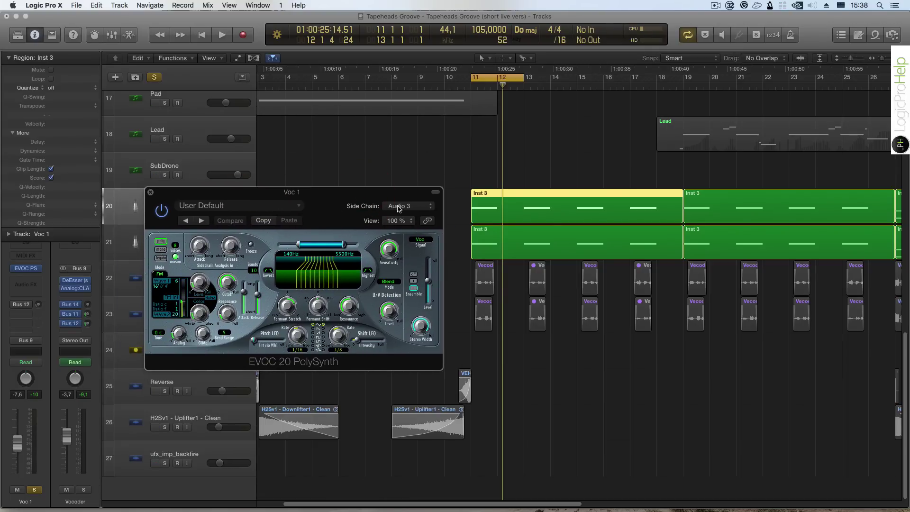
- Choose Audio 3 - Vocoder 1 as the Voc 1 synth's side chain, then move the plug-in window and select the Vocoder 1 track
left_click(399, 206)
left_click(323, 195)
left_click(398, 209)
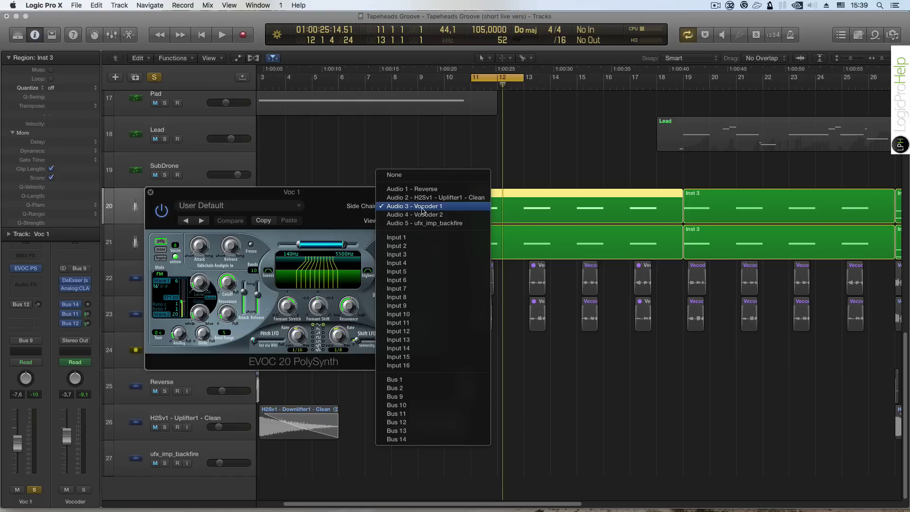
left_click(436, 211)
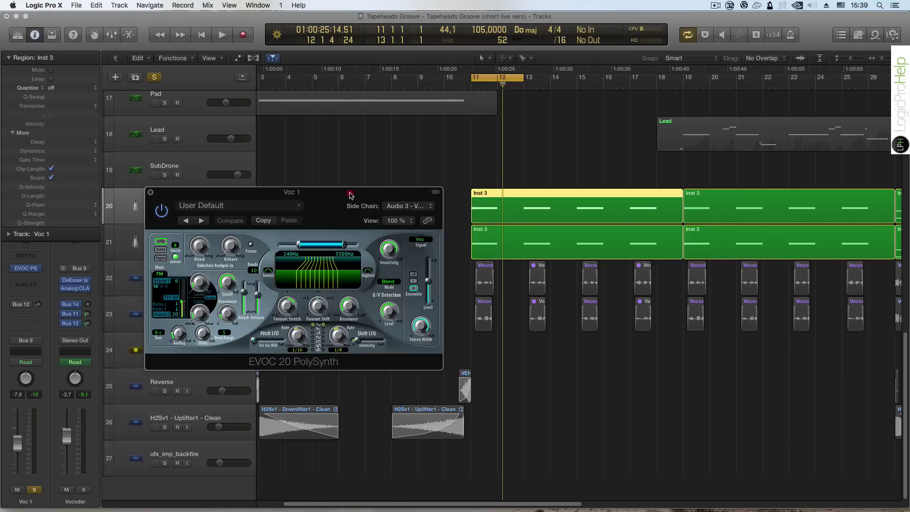
left_click_drag(339, 192, 559, 235)
left_click(204, 265)
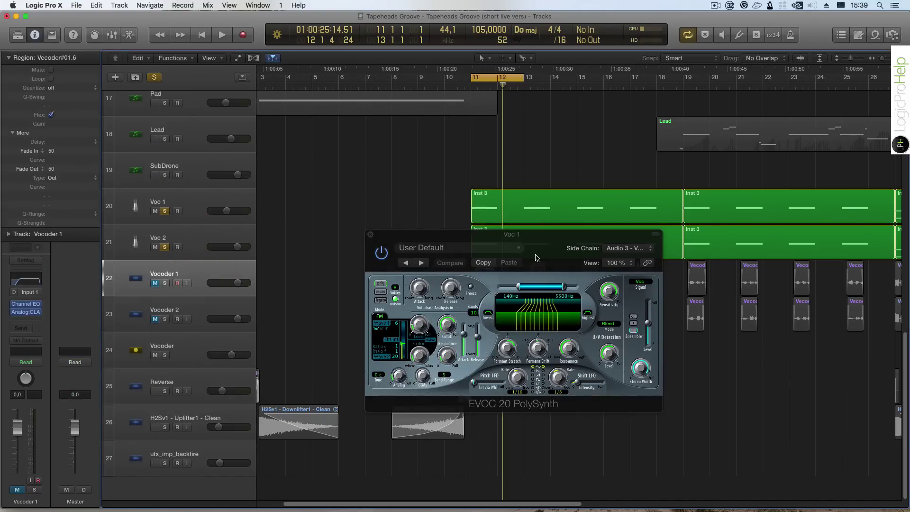
- Open the EVOC 20 PolySynth on Voc 2, review its side chain source list, and close the plug-in
left_click(207, 231)
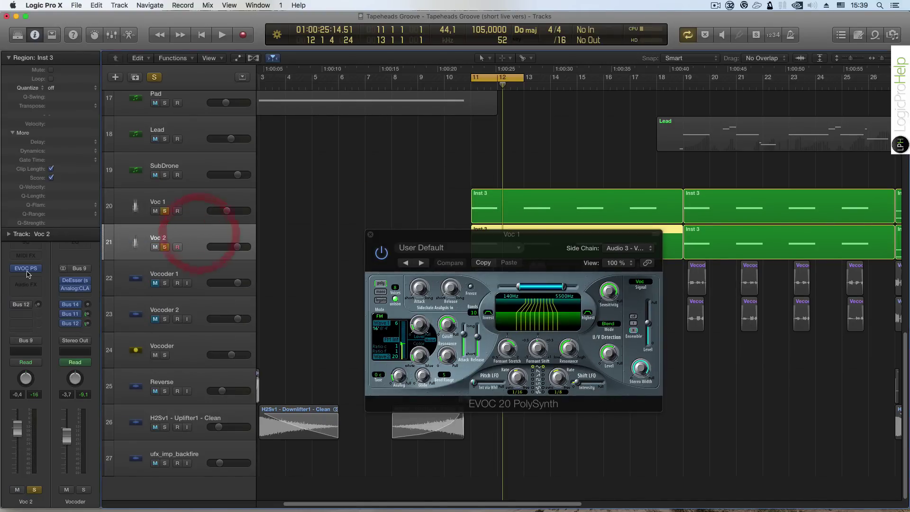
left_click(26, 268)
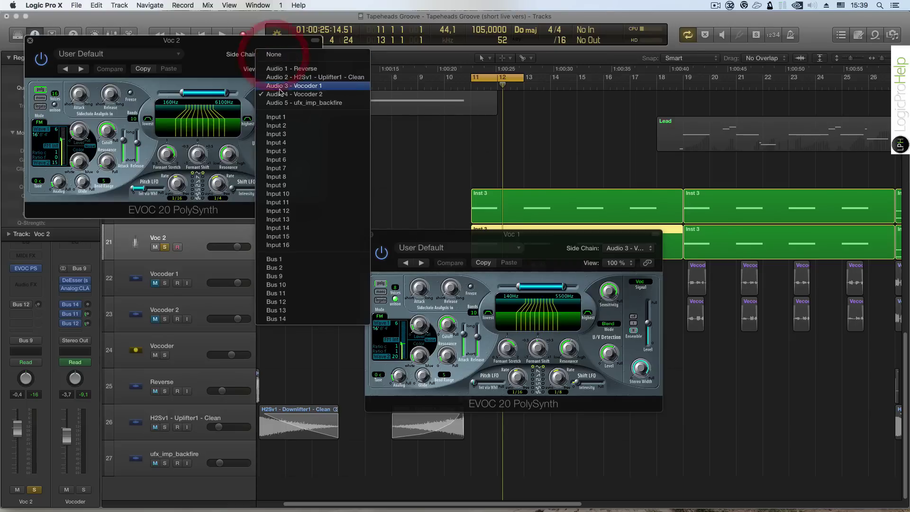
left_click(206, 48)
left_click_drag(188, 55, 192, 251)
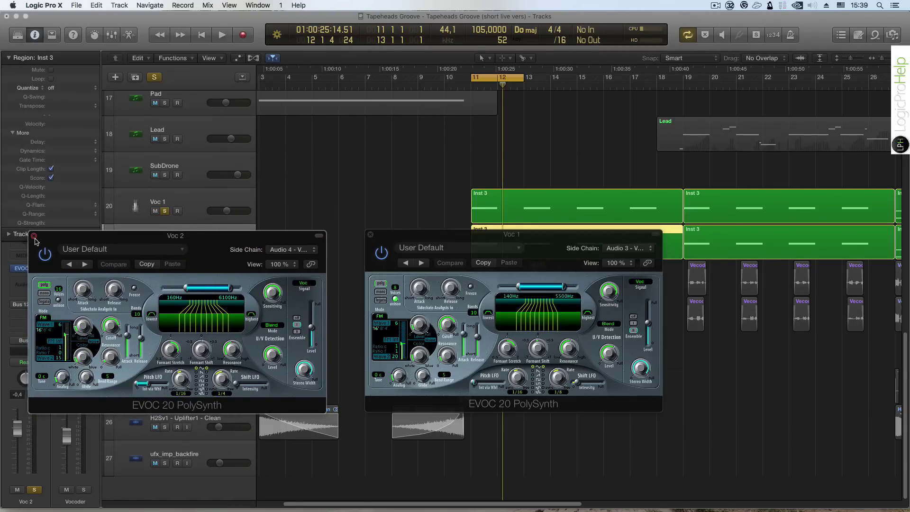
left_click(35, 236)
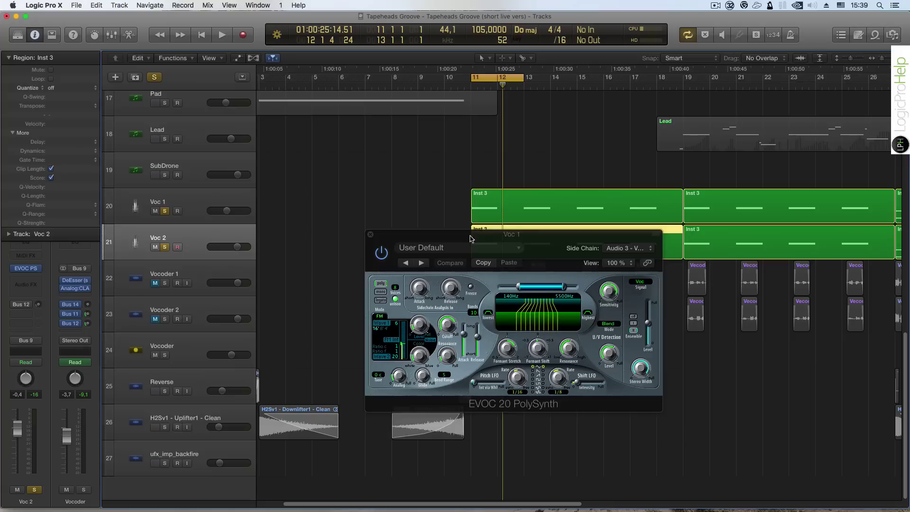
- Leave only Voc 1 soloed, select its track, and shorten the cycle range to bar 11 alone
left_click_drag(470, 239, 446, 228)
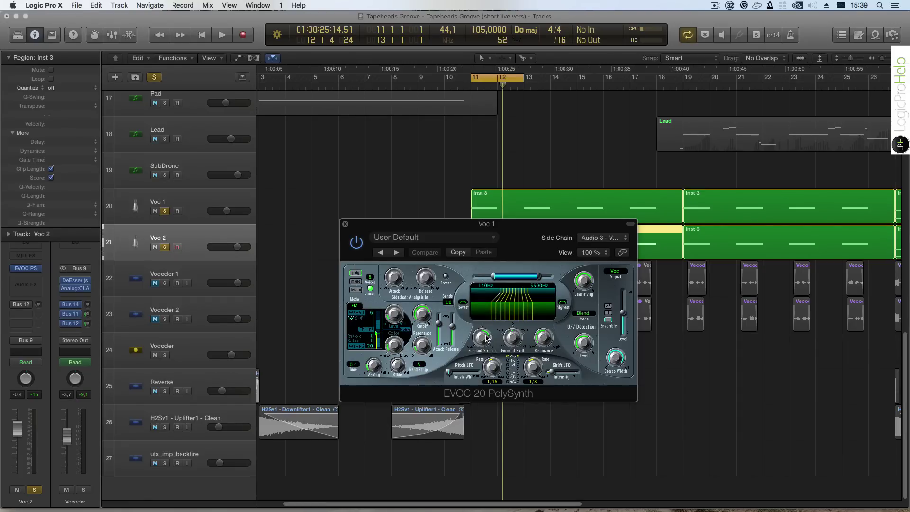
left_click(168, 246)
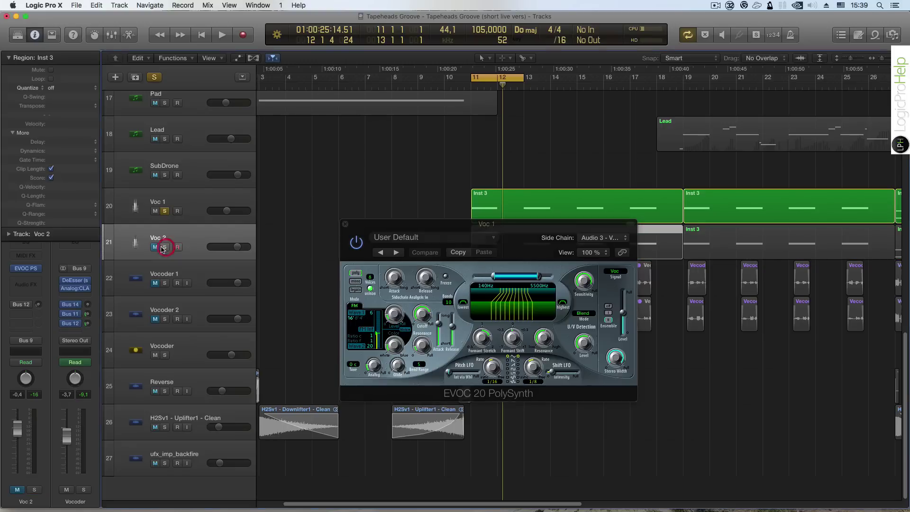
left_click(193, 205)
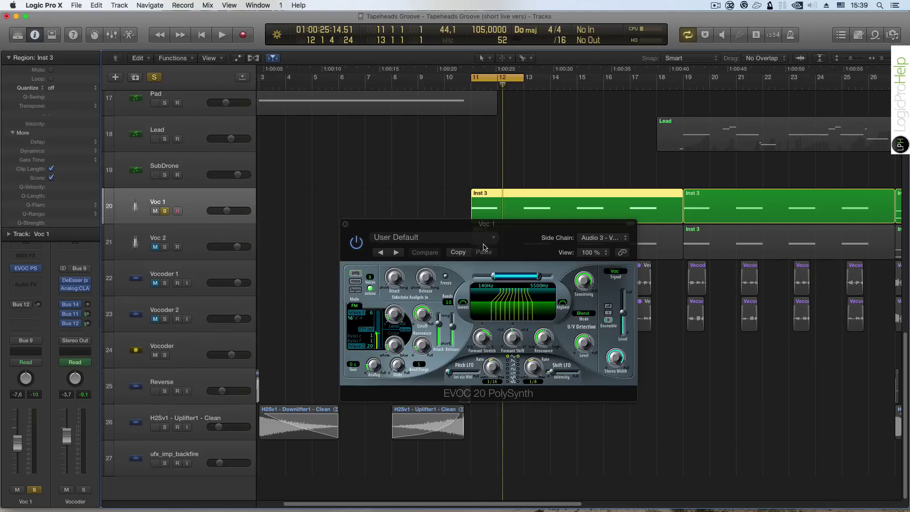
left_click(188, 209)
left_click_drag(523, 78, 497, 78)
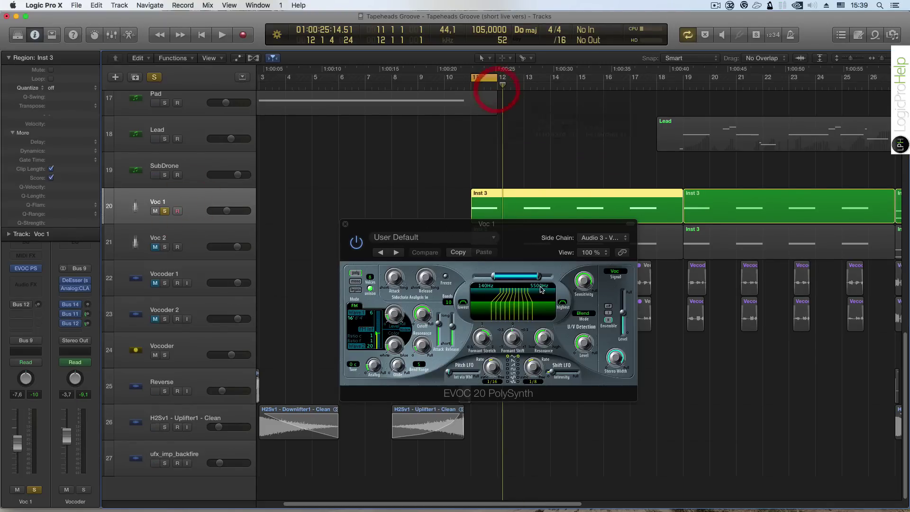
- Lower the Voc 1 synth's Formant Stretch to bunch the synthesis bands together, playing the one-bar loop to hear it
key("space")
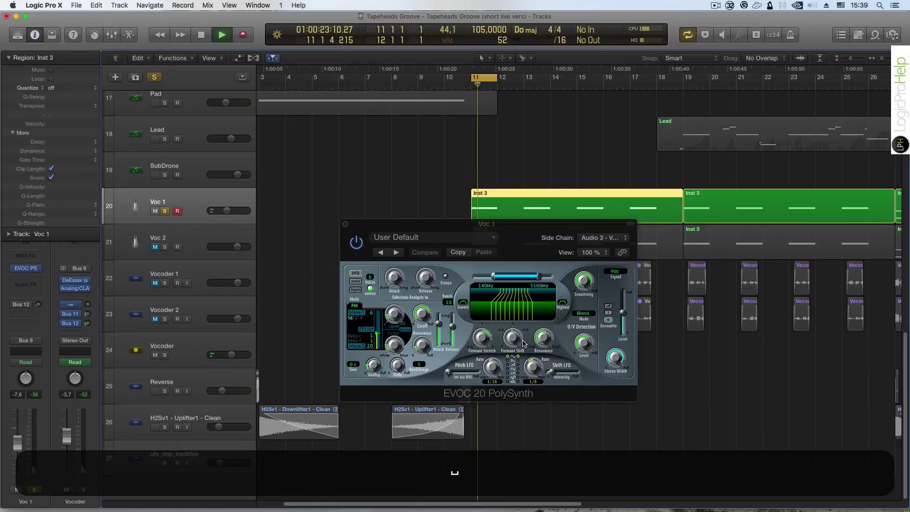
left_click_drag(479, 346, 482, 373)
key("space")
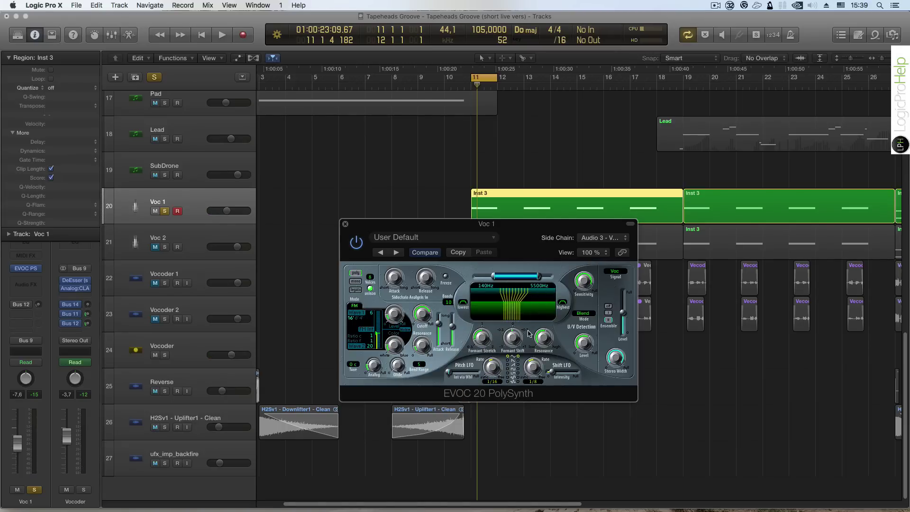
left_click_drag(481, 346, 480, 344)
key("space")
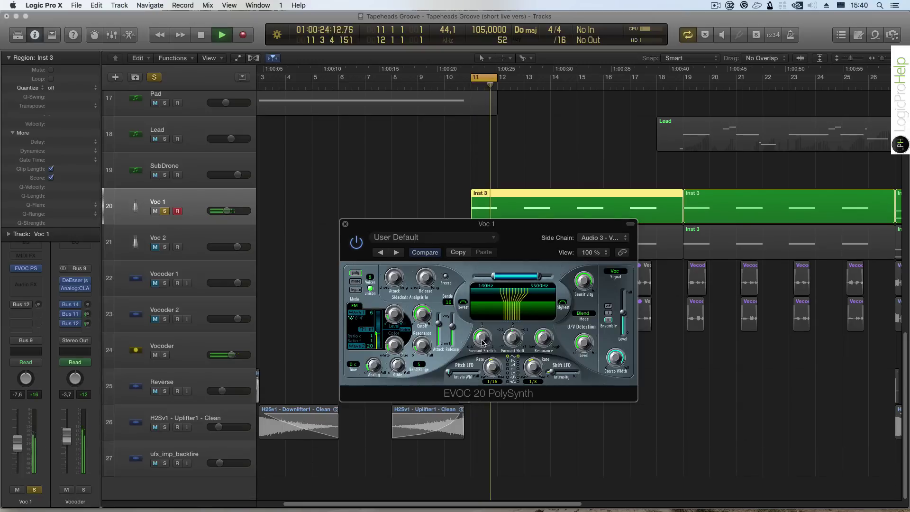
- Raise Formant Stretch to spread the synthesis bands across the full display while the loop plays
left_click_drag(482, 342, 491, 258)
key("space")
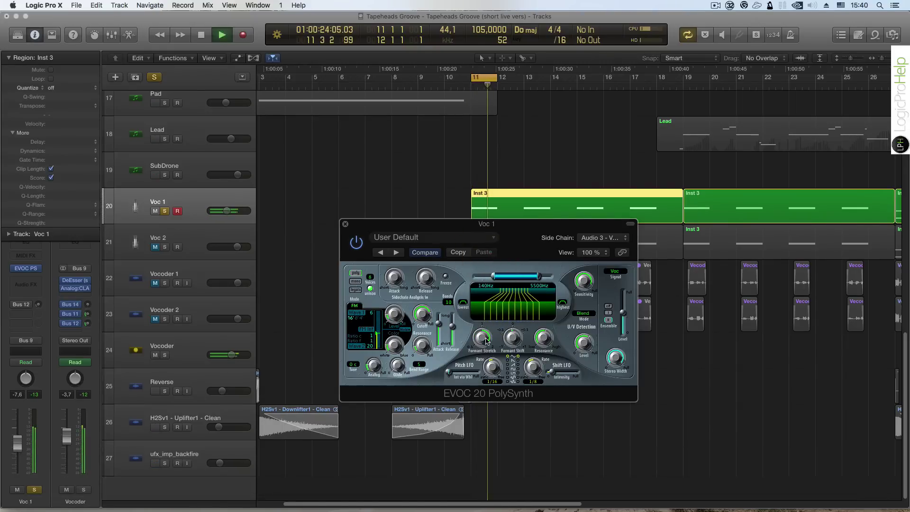
key("space")
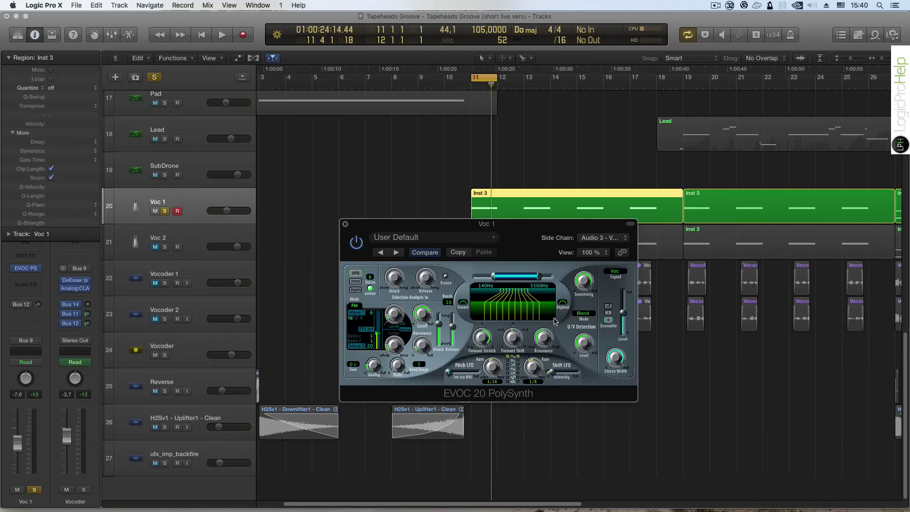
- Narrow the Formant Stretch once more, audition the loop, and widen the bands back to a moderate spread
left_click_drag(480, 337, 490, 448)
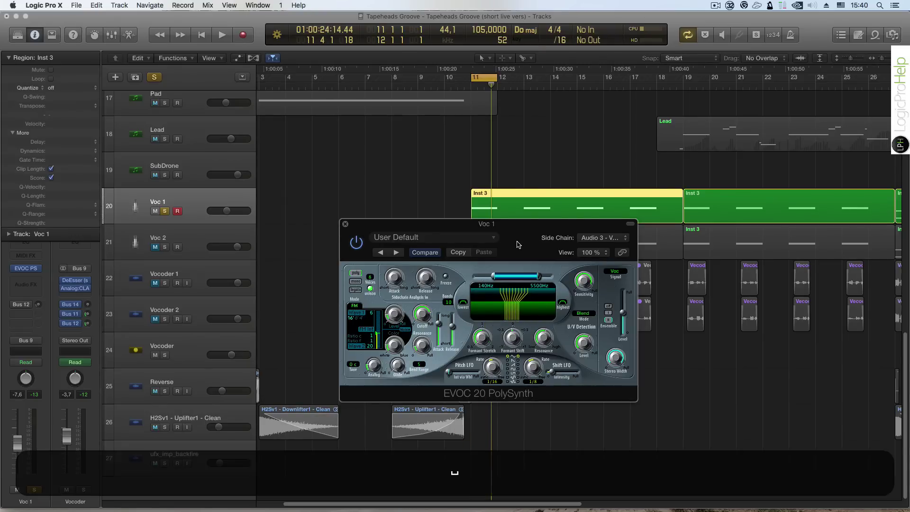
key("space")
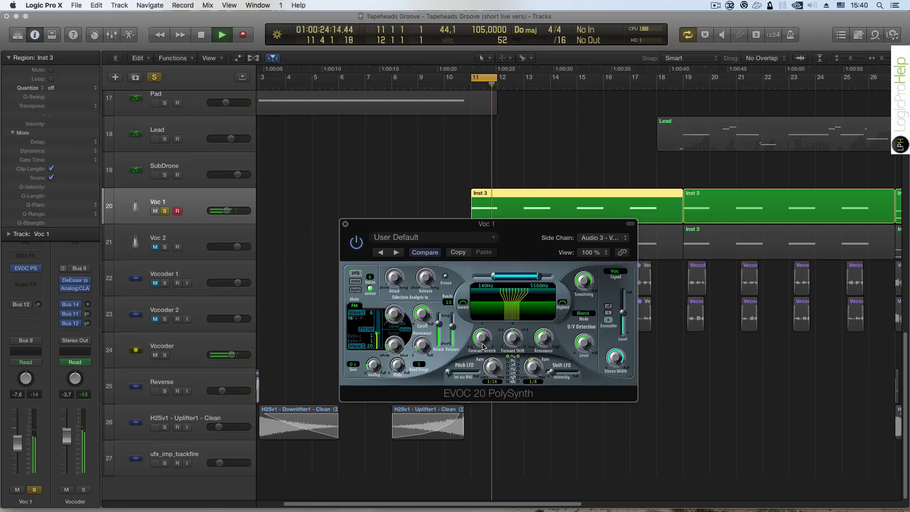
key("space")
left_click_drag(485, 342, 479, 269)
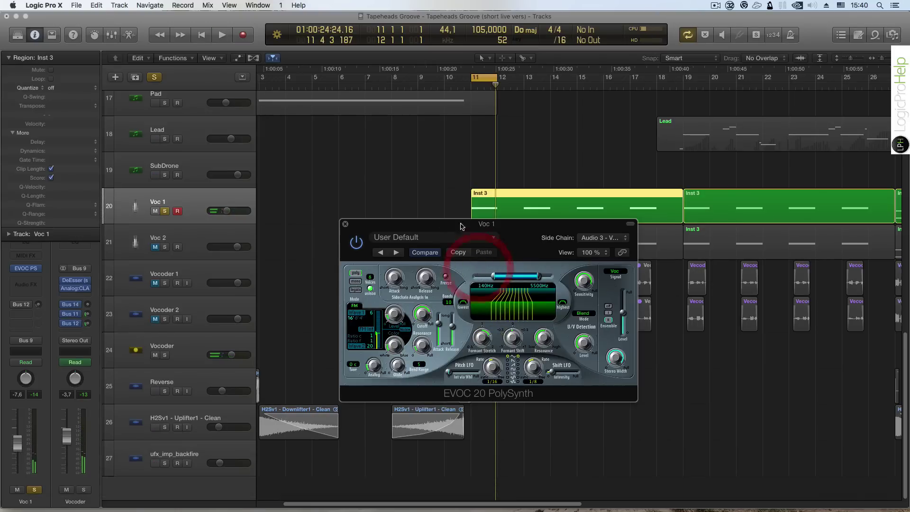
- Audition Formant Shift on the Voc 1 synth by moving the bands up and down in frequency, and recentre them
left_click_drag(482, 340, 515, 321)
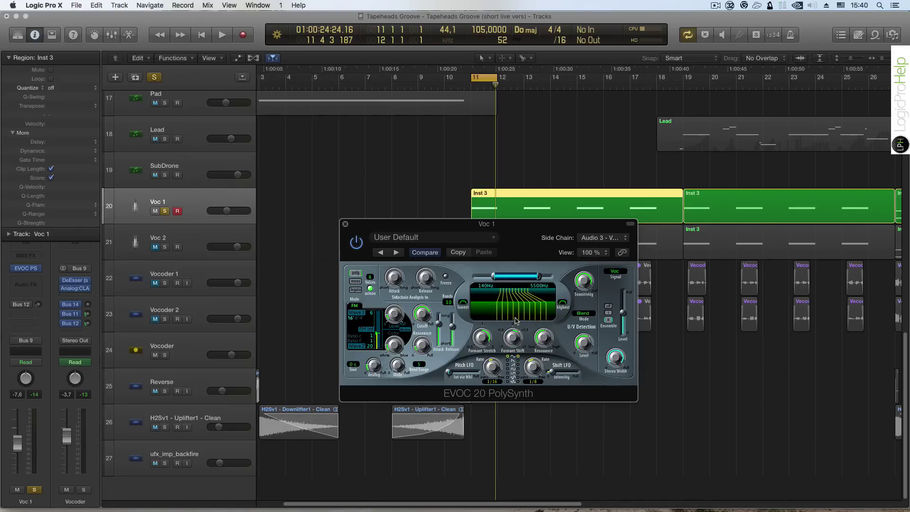
key("space")
left_click_drag(516, 321, 513, 323)
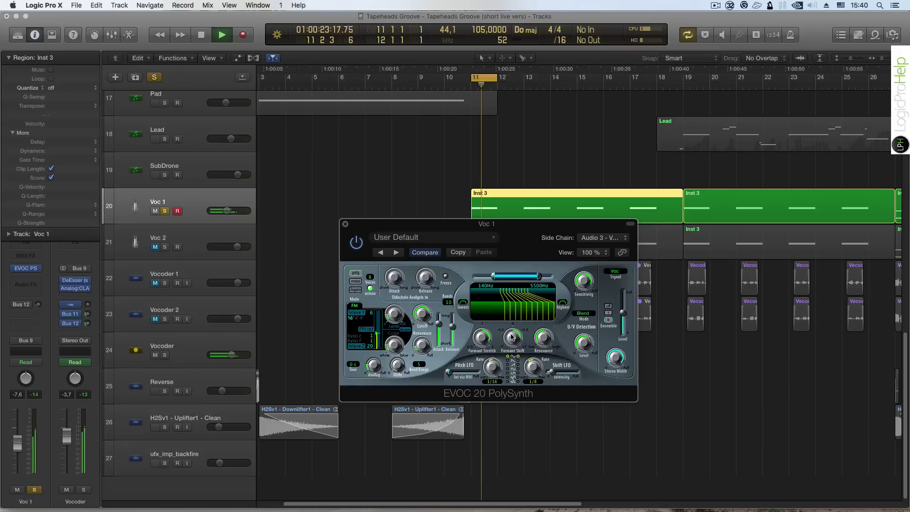
key("space")
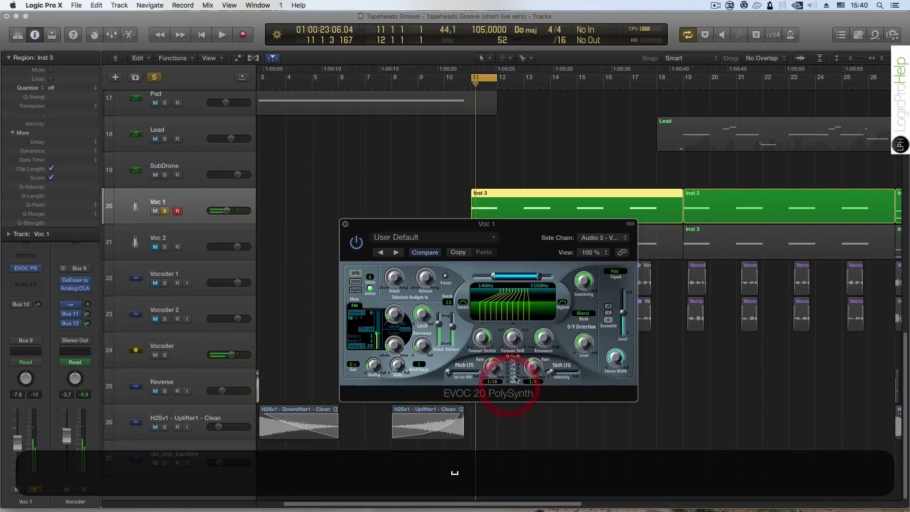
key("space")
left_click(513, 345)
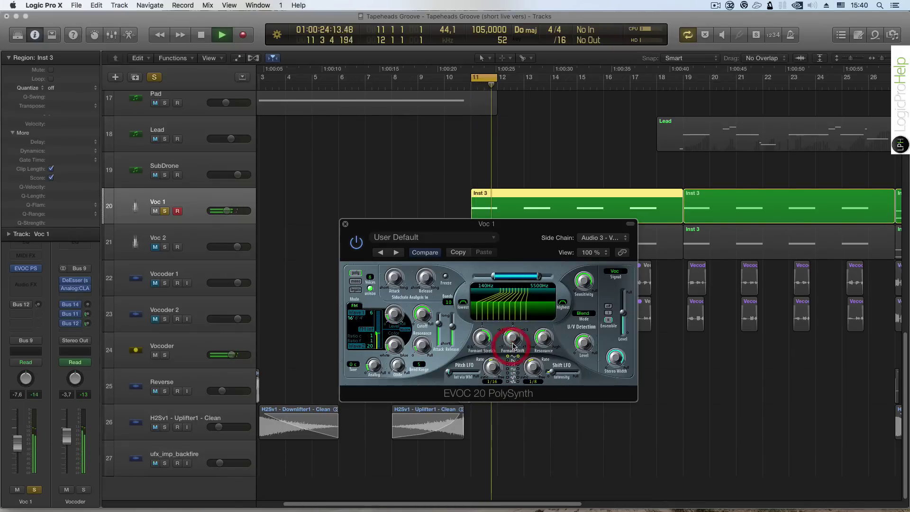
key("space")
left_click_drag(513, 345, 543, 335)
- Play the loop while turning the formant Resonance of the Voc 1 synth down to minimum and back up
left_click(543, 337)
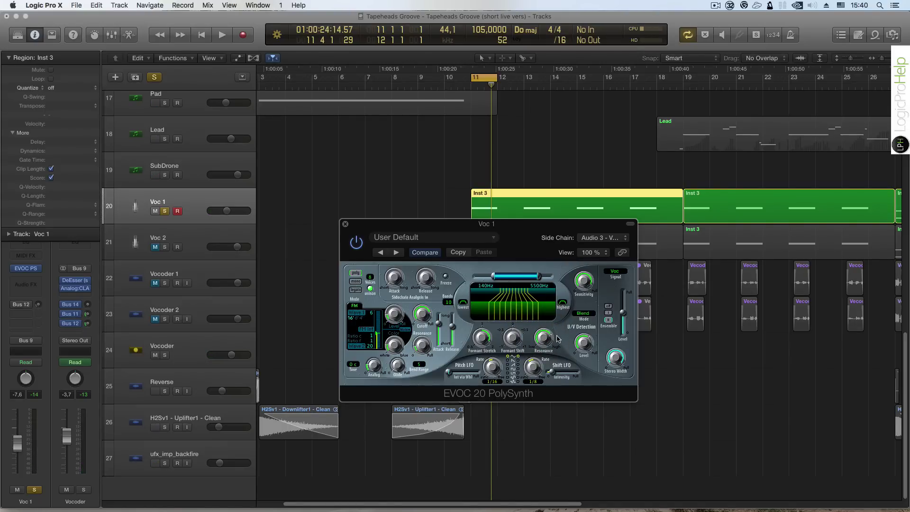
left_click_drag(543, 337, 543, 338)
key("space")
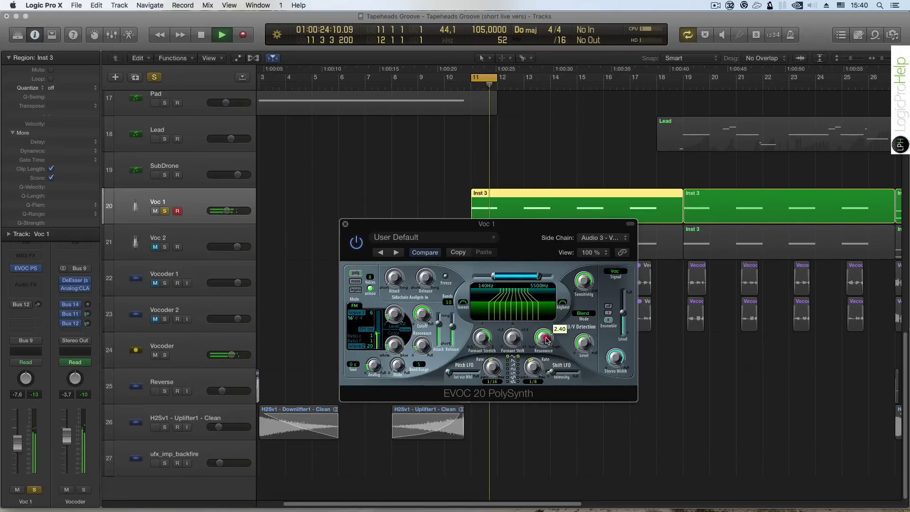
left_click_drag(543, 399, 543, 418)
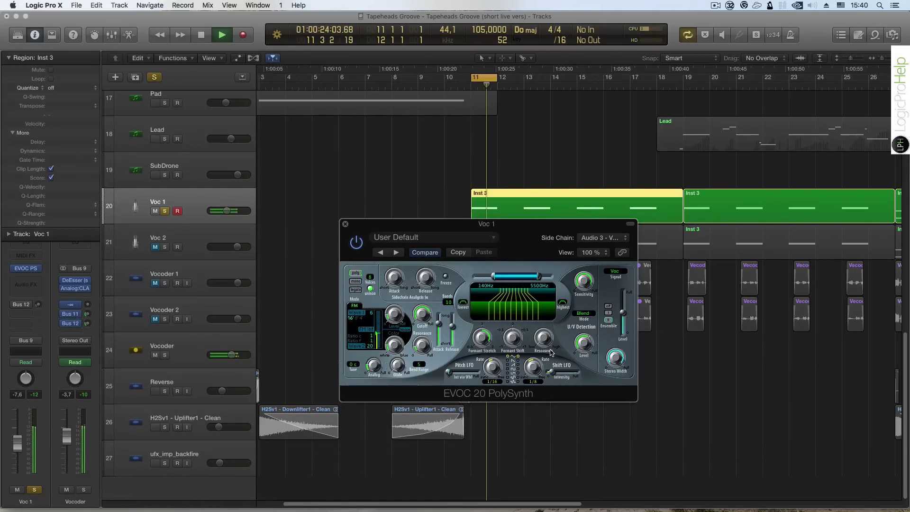
left_click_drag(544, 340, 539, 216)
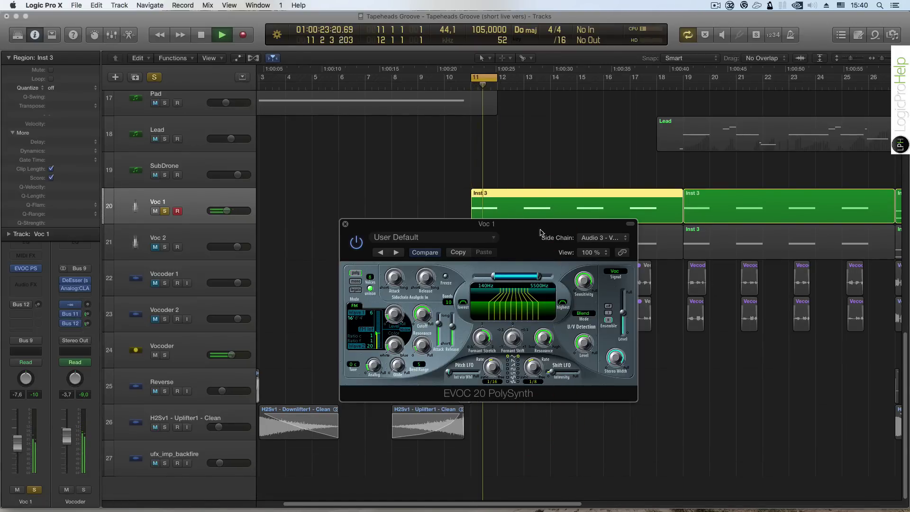
key("space")
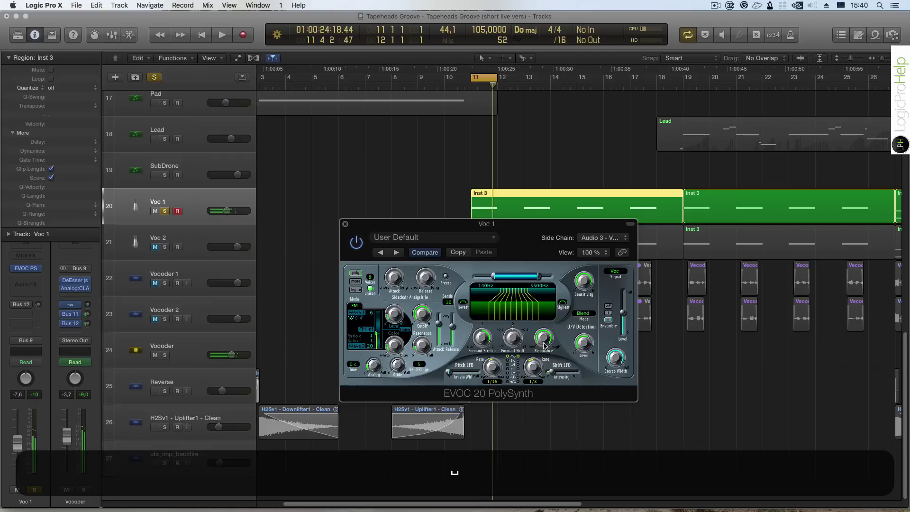
- Readjust Resonance, Formant Shift and Formant Stretch to bring the Voc 1 synth back to a moderate formant setting
left_click(539, 370)
left_click_drag(516, 344, 486, 351)
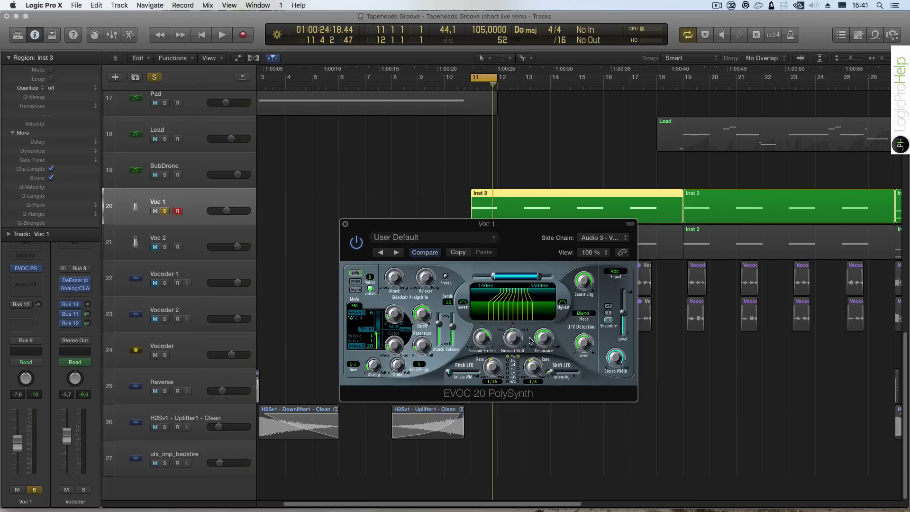
left_click(543, 338)
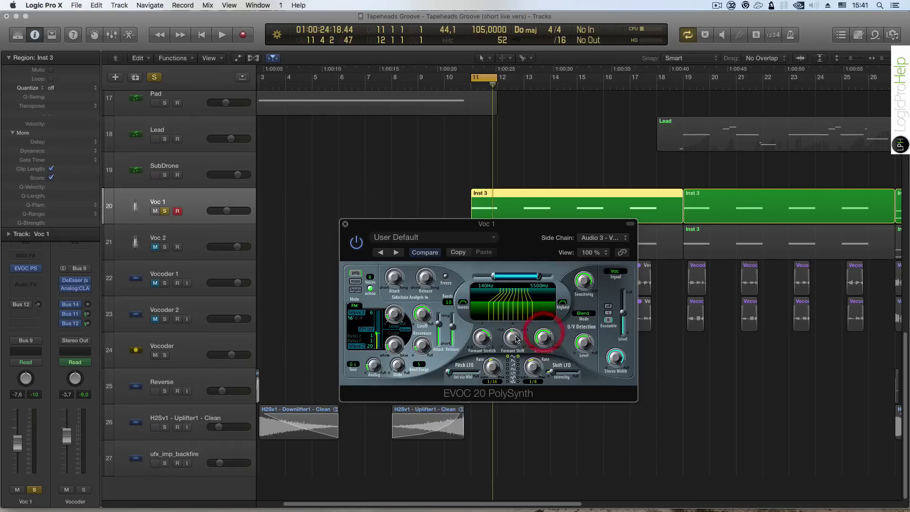
left_click(483, 340)
left_click_drag(483, 340, 484, 343)
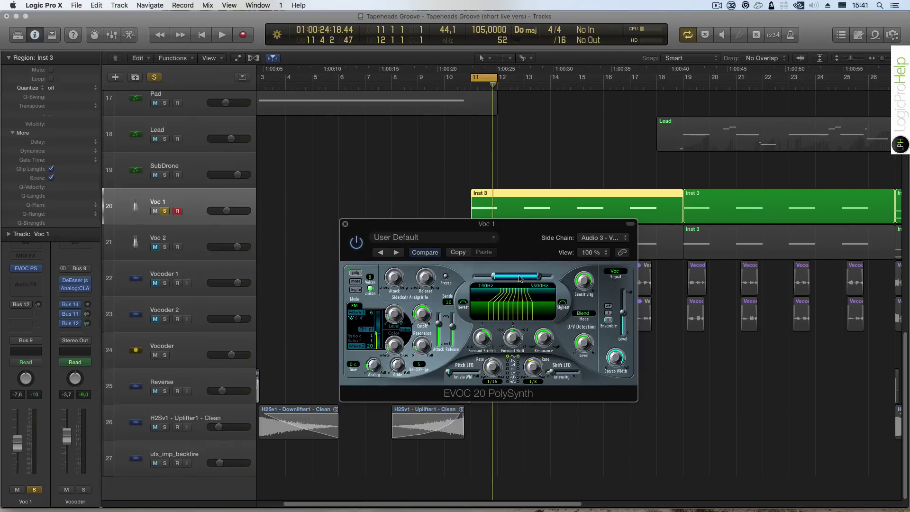
- Shift the Voc 1 synth's formant frequency range to 130–5400 Hz and move the plug-in window aside
mouse_move(521, 278)
left_mouse_down()
mouse_move(502, 280)
mouse_move(522, 281)
mouse_move(513, 287)
left_mouse_up()
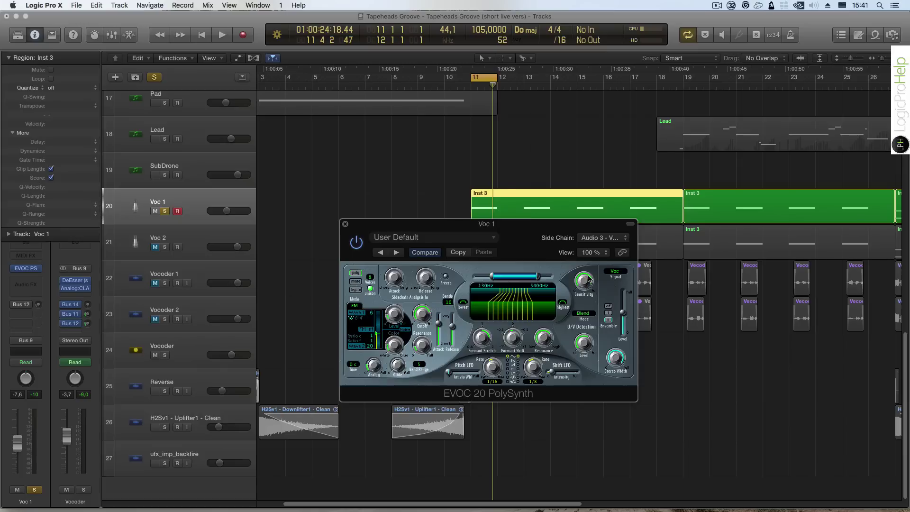
left_click_drag(496, 221, 448, 248)
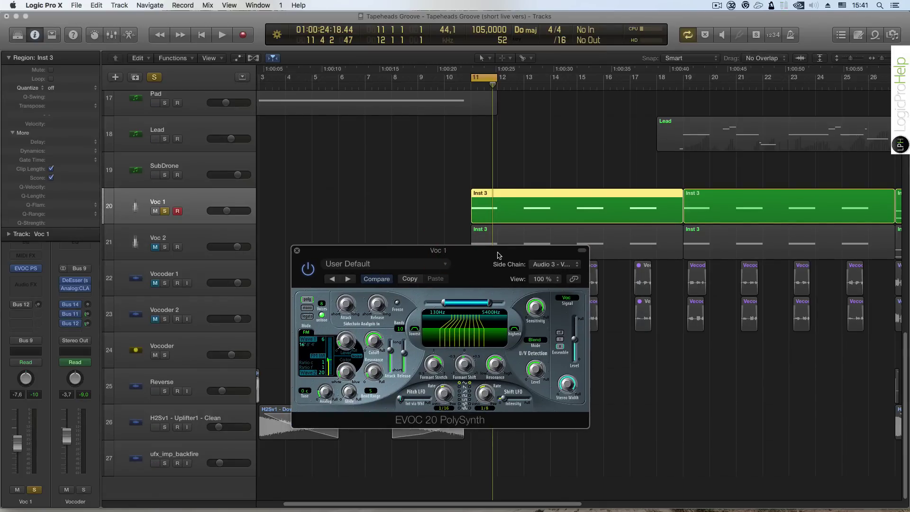
left_click_drag(498, 250, 428, 225)
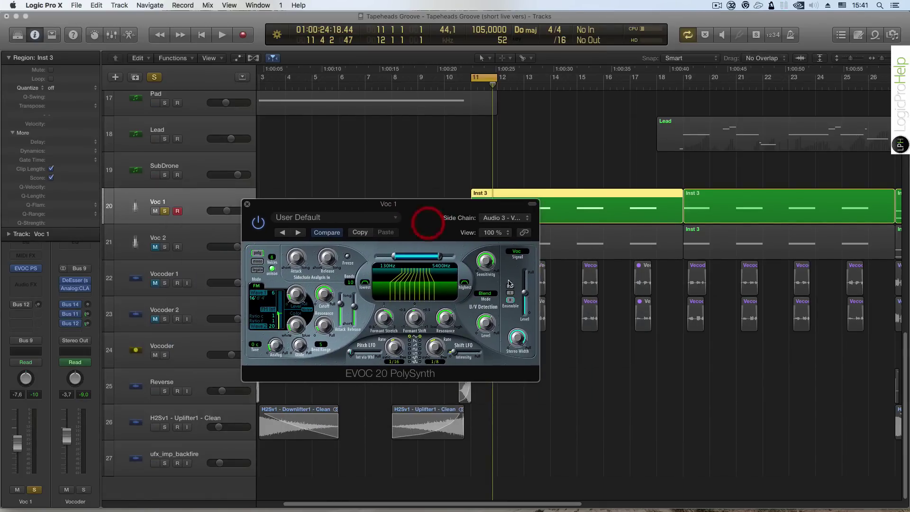
- Review the U/V Detection Sensitivity and the available detection modes, keeping the mode at Blend
left_click(485, 261)
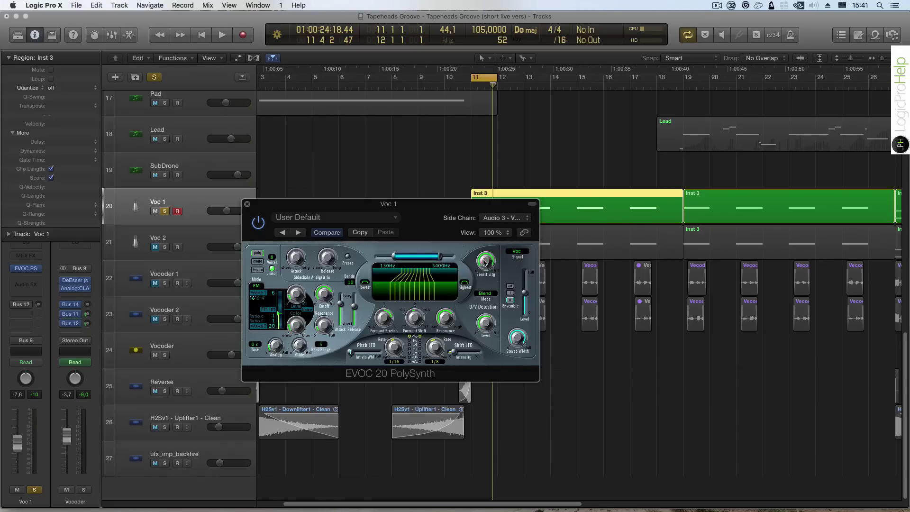
left_click_drag(431, 218, 459, 217)
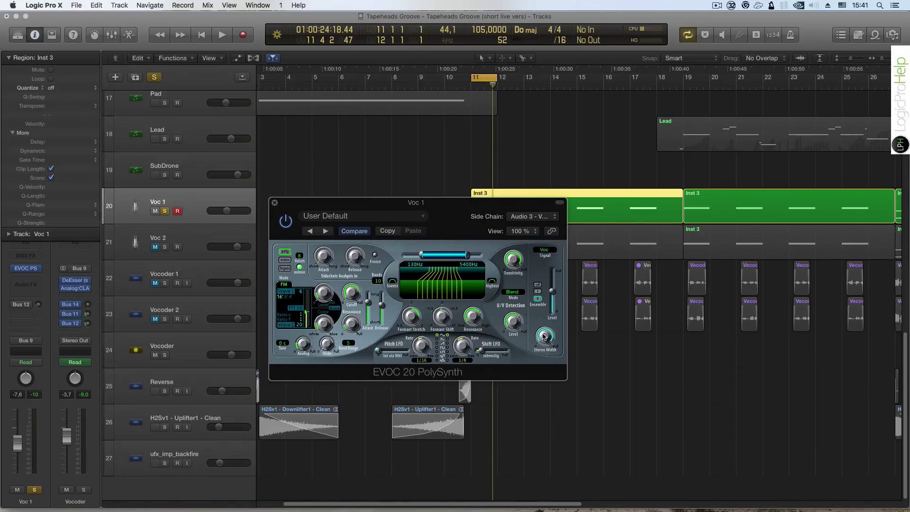
left_click(513, 292)
left_click(520, 292)
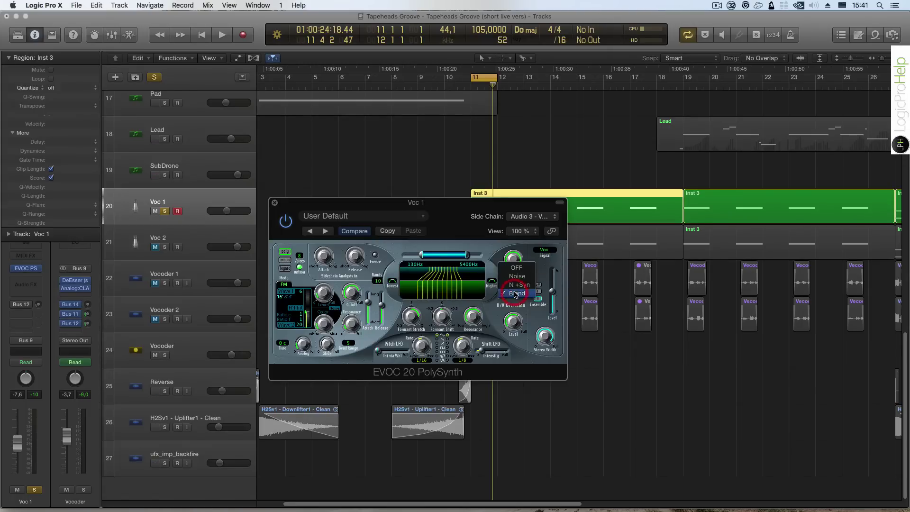
left_click(498, 303)
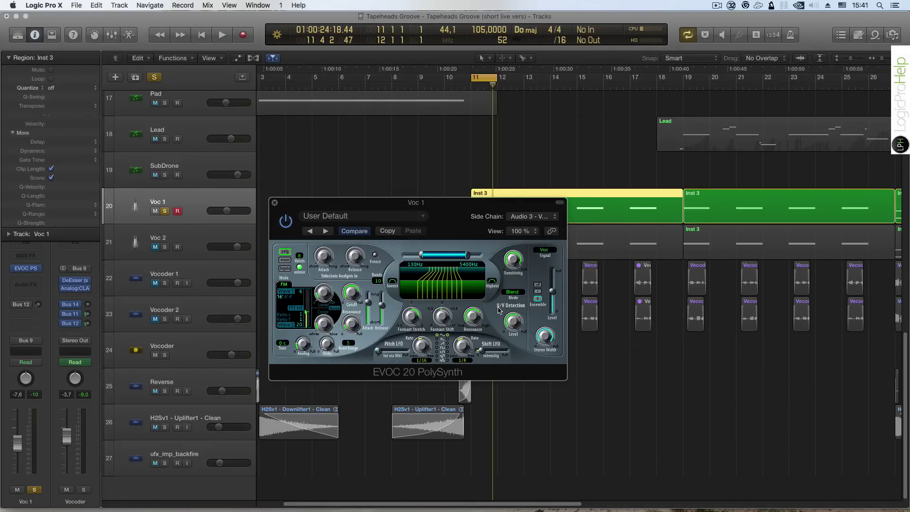
- Try the Noise mode for the Voc 1 synth's U/V Detection while playing the loop
left_click(513, 292)
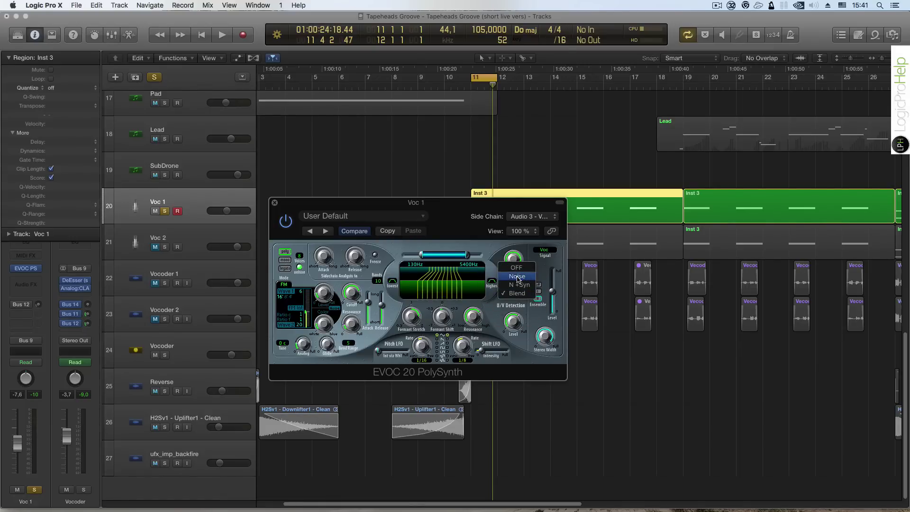
left_click(514, 277)
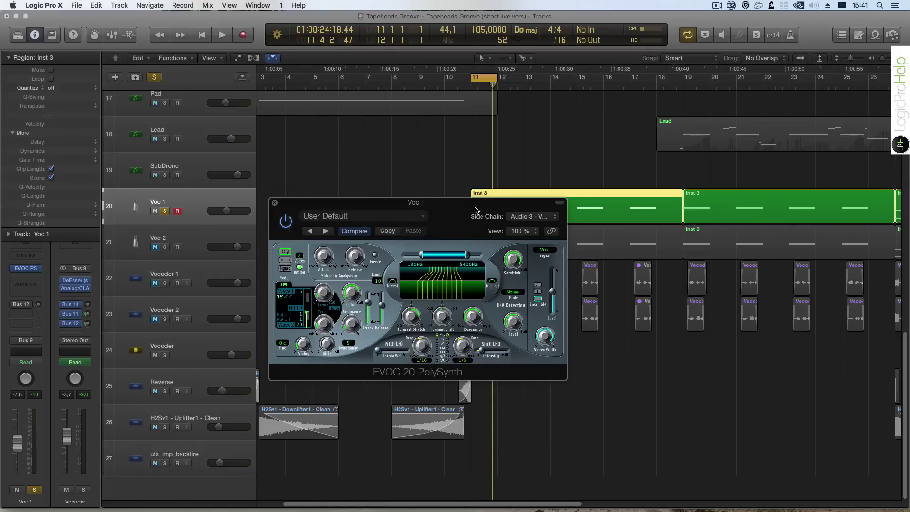
key("space")
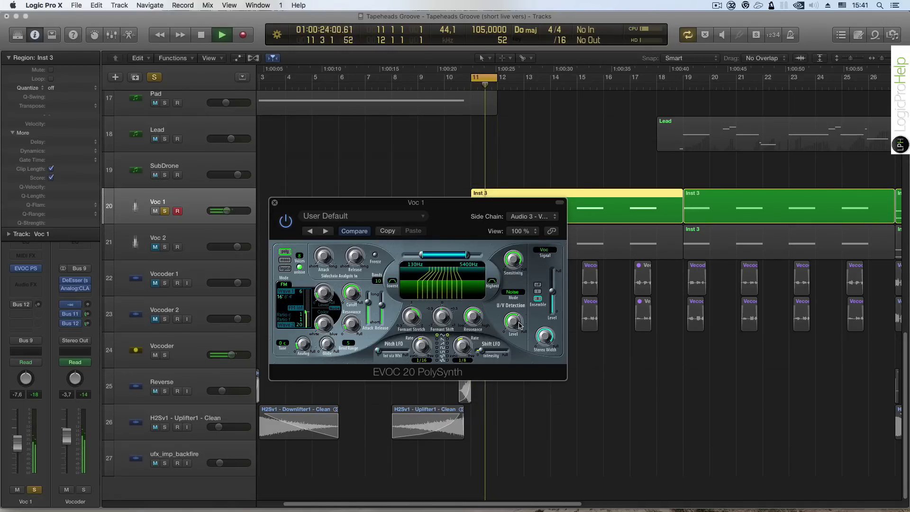
key("space")
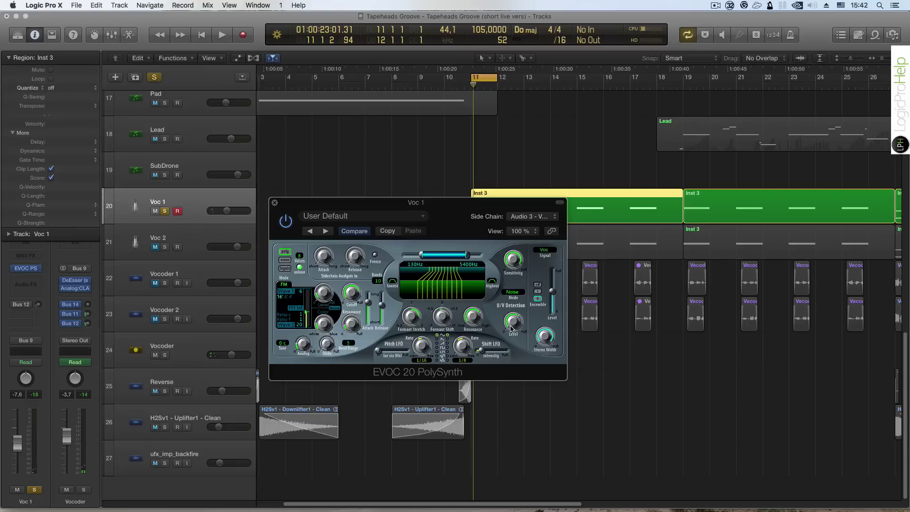
- Adjust the U/V Detection Level of the Voc 1 synth to 80% while auditioning the loop
left_click_drag(511, 325, 512, 299)
key("space")
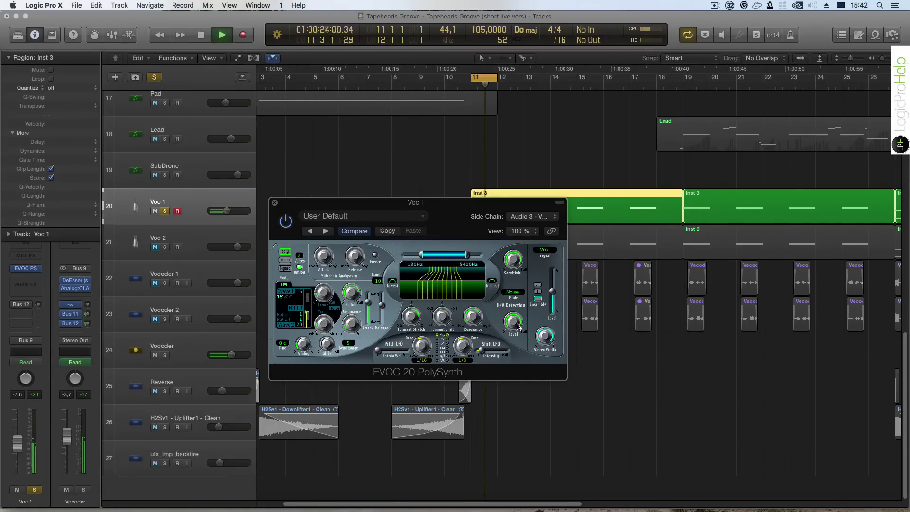
key("space")
left_click_drag(517, 326, 511, 335)
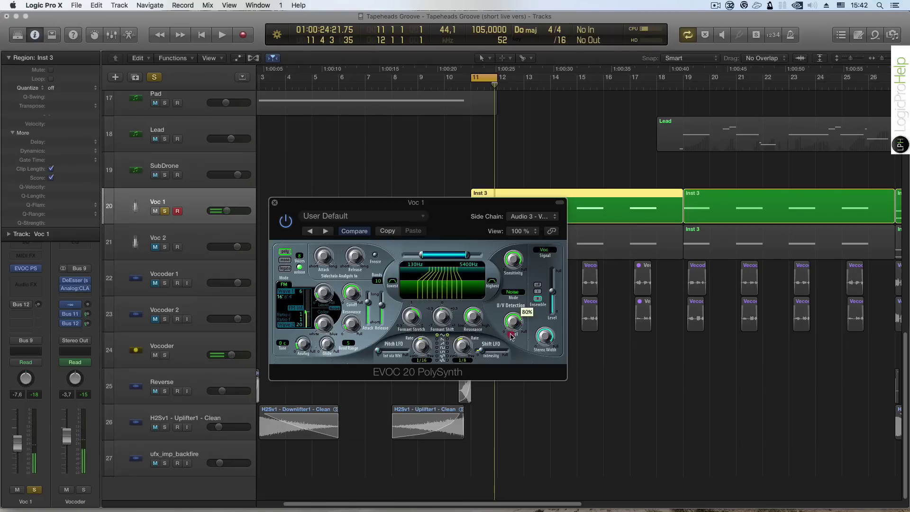
- Return the U/V Detection mode to Blend, shift the plug-in window slightly and audition the loop twice
left_click(513, 292)
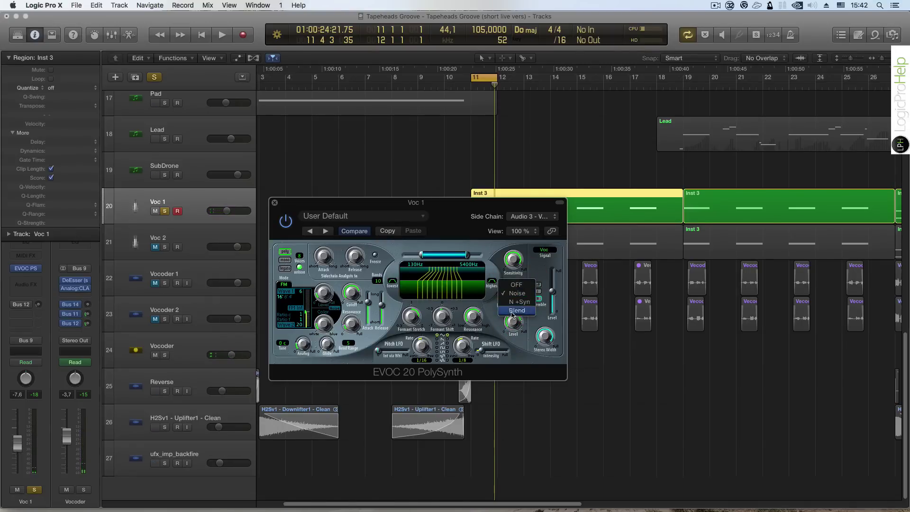
left_click(517, 311)
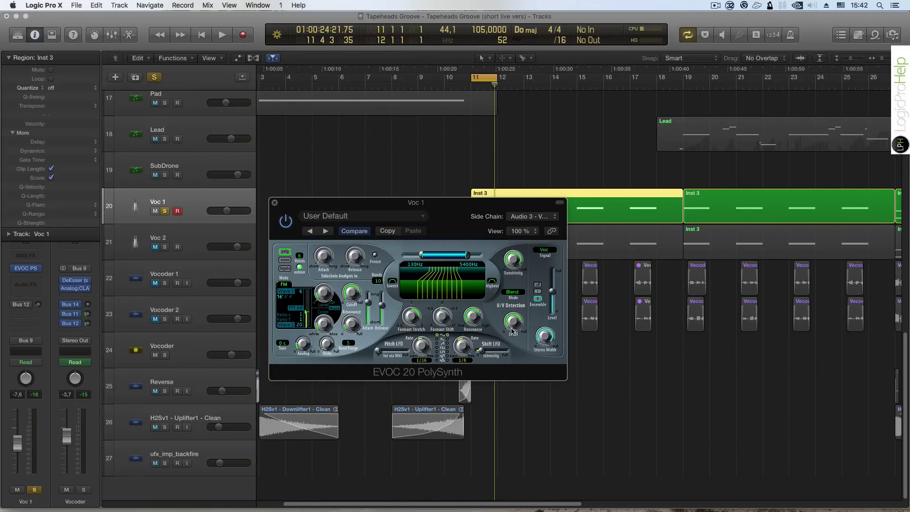
left_click_drag(434, 208, 429, 208)
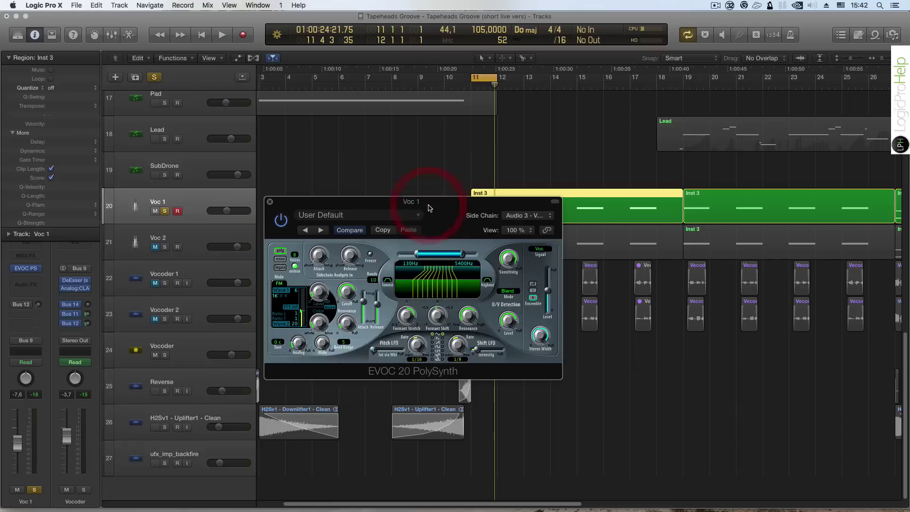
key("space")
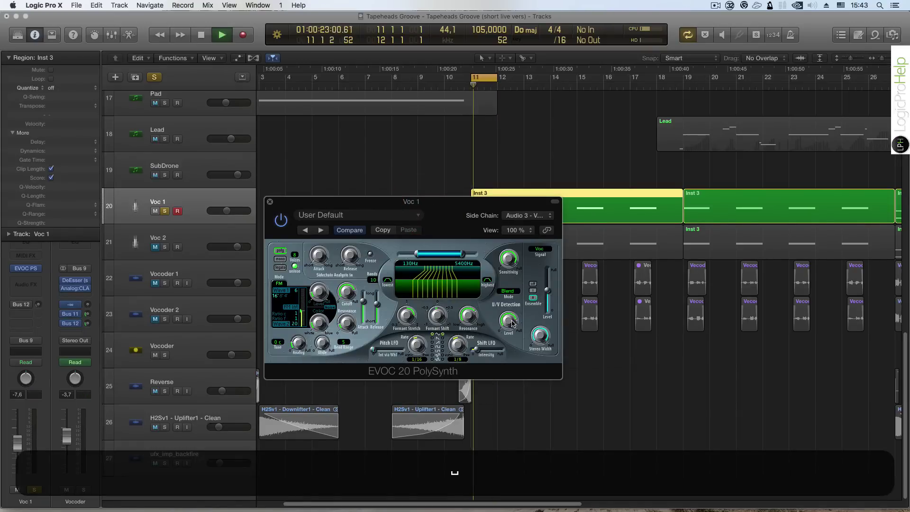
key("space")
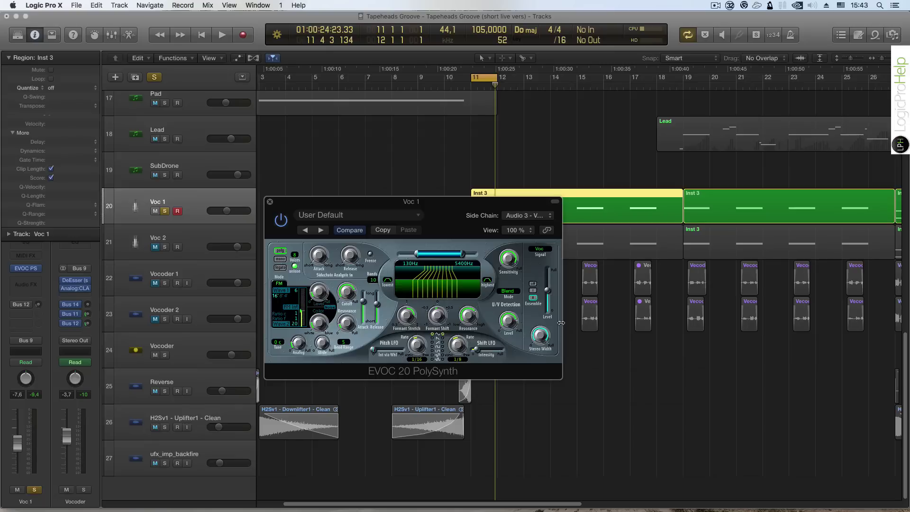
key("space")
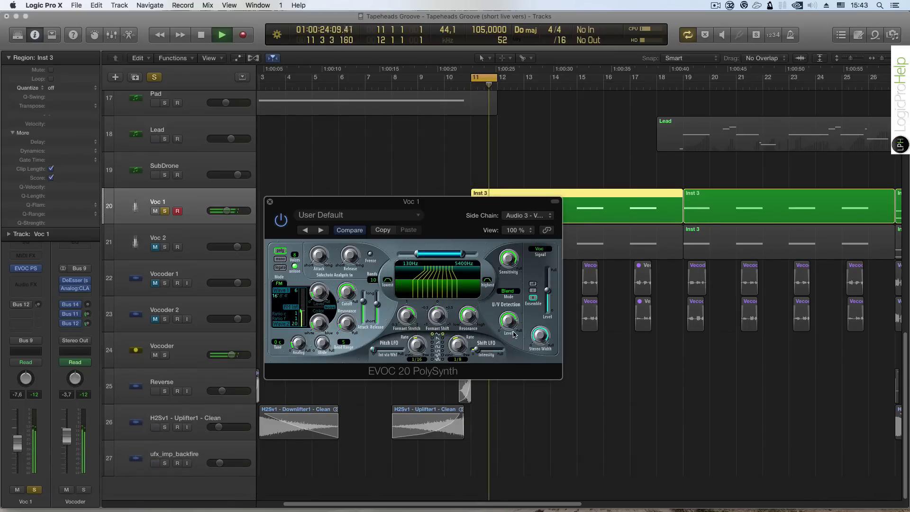
key("space")
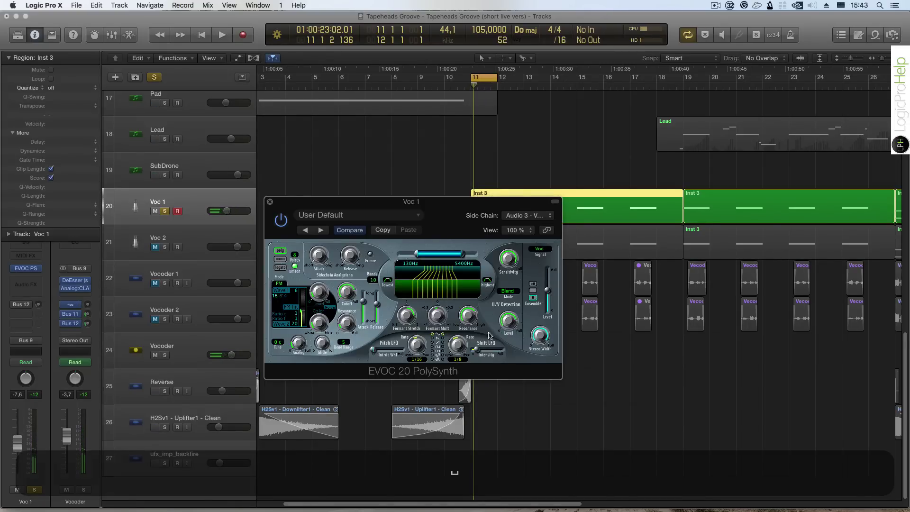
- Check the U/V Detection Level and the available detection modes, keeping the mode at Blend
mouse_move(513, 321)
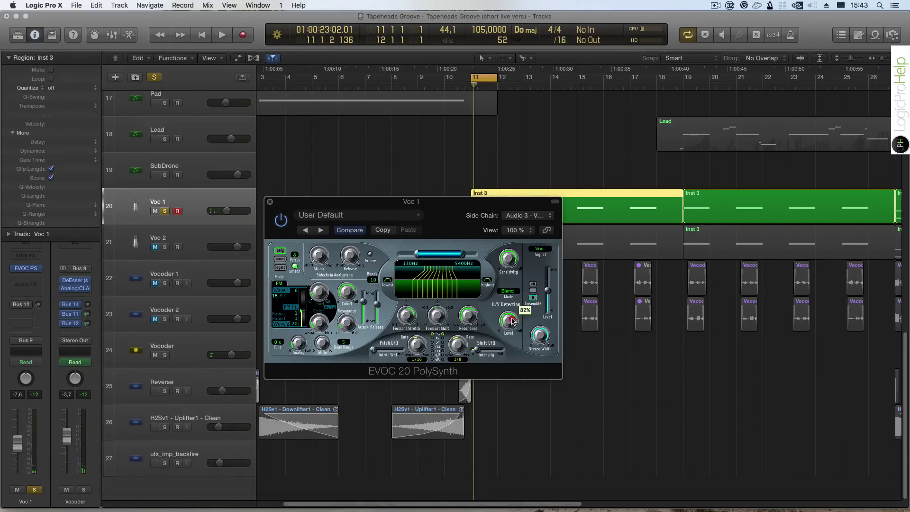
left_click(508, 292)
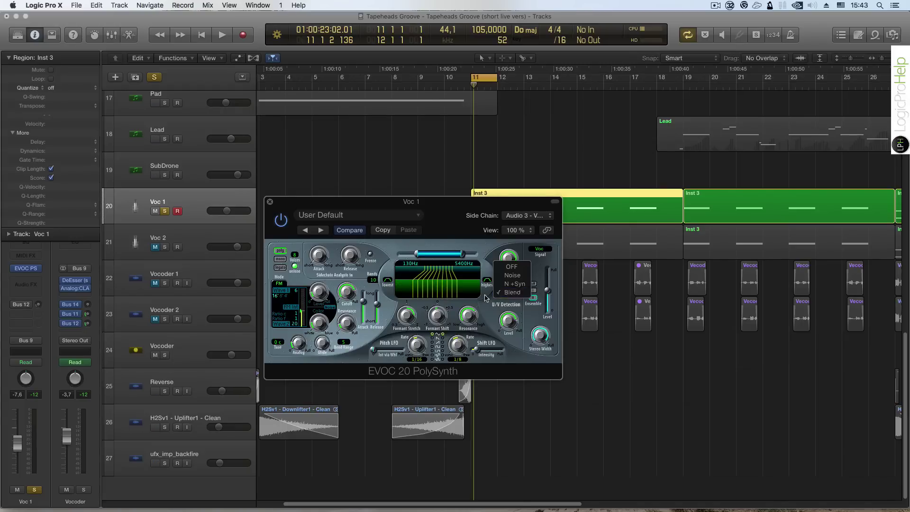
left_click(508, 293)
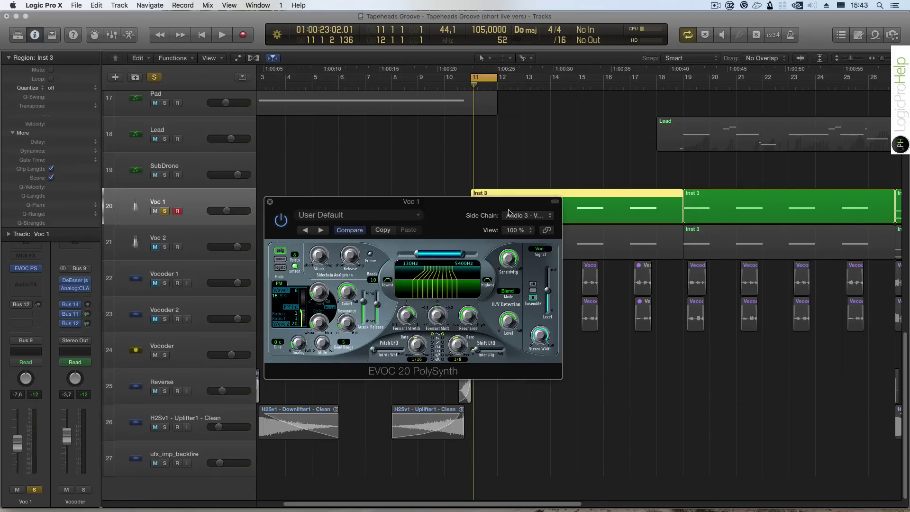
- Review the Voc 1 synth's side-chain sources, keeping Audio 3 - Vocoder 1, and move the plug-in window clear of the track headers
left_click_drag(476, 212, 433, 207)
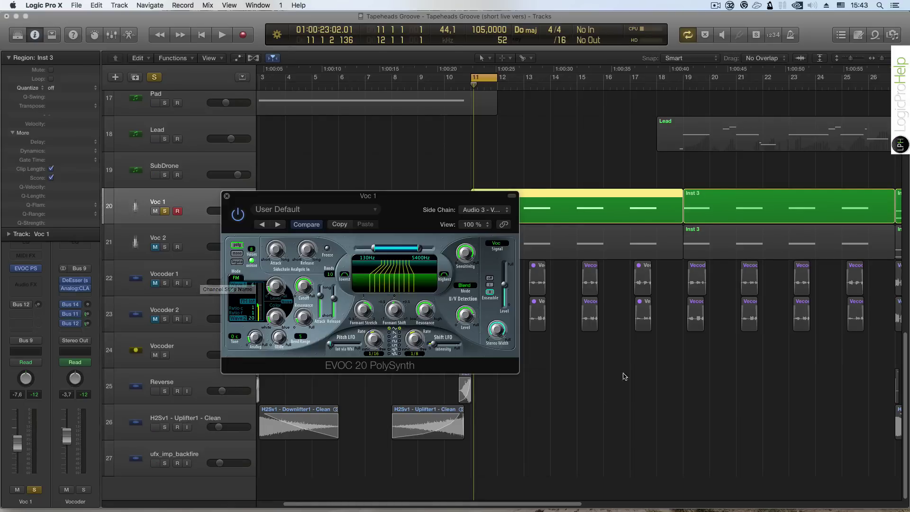
left_click(477, 210)
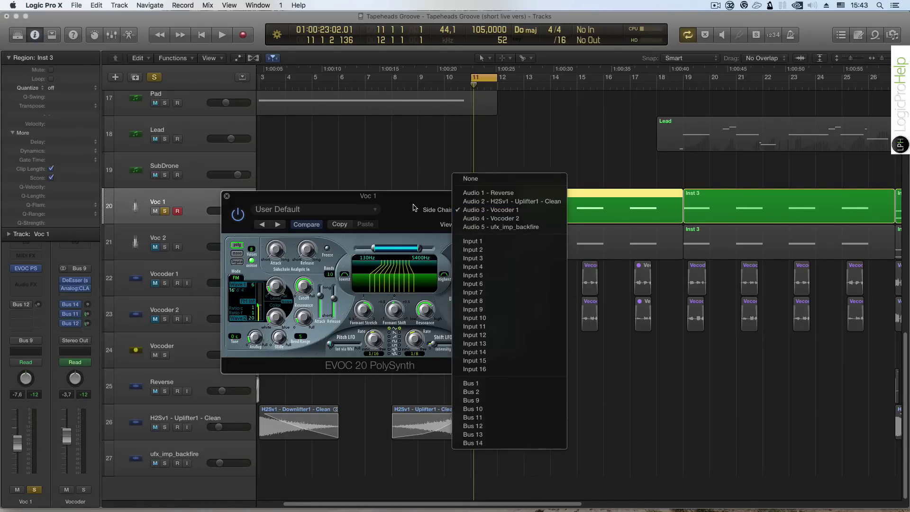
left_click(416, 207)
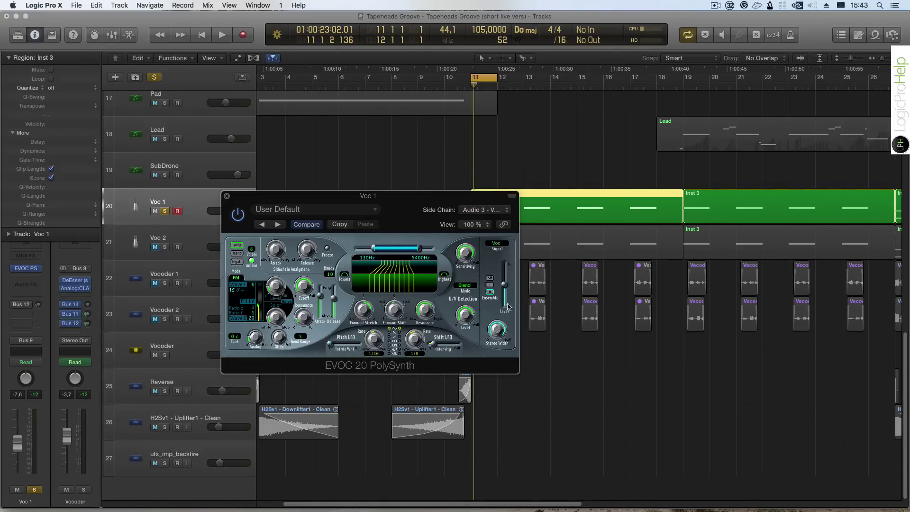
left_click_drag(403, 228, 499, 233)
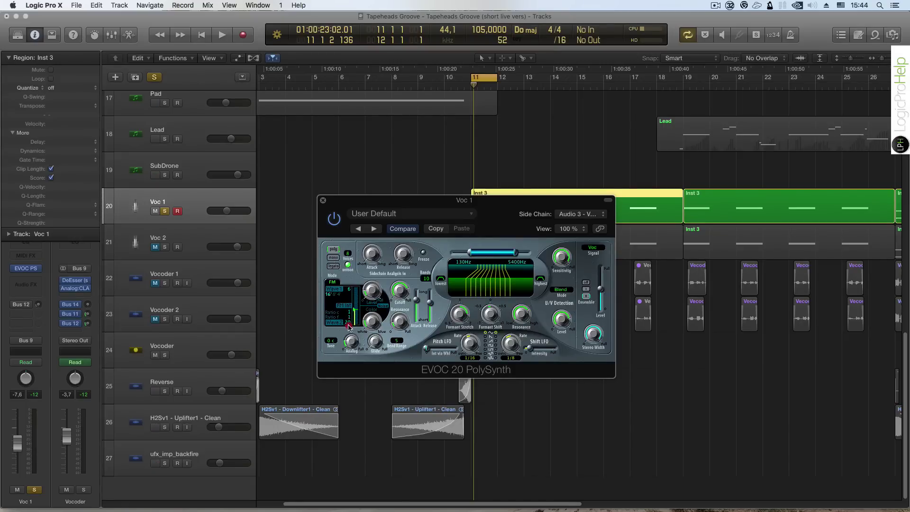
- Try other Wave 2 waveforms on the Voc 1 synth, return to 20, and move the plug-in window up
left_click_drag(349, 327, 351, 311)
left_click_drag(353, 264, 357, 177)
left_click_drag(366, 262, 348, 329)
left_click_drag(400, 206, 400, 180)
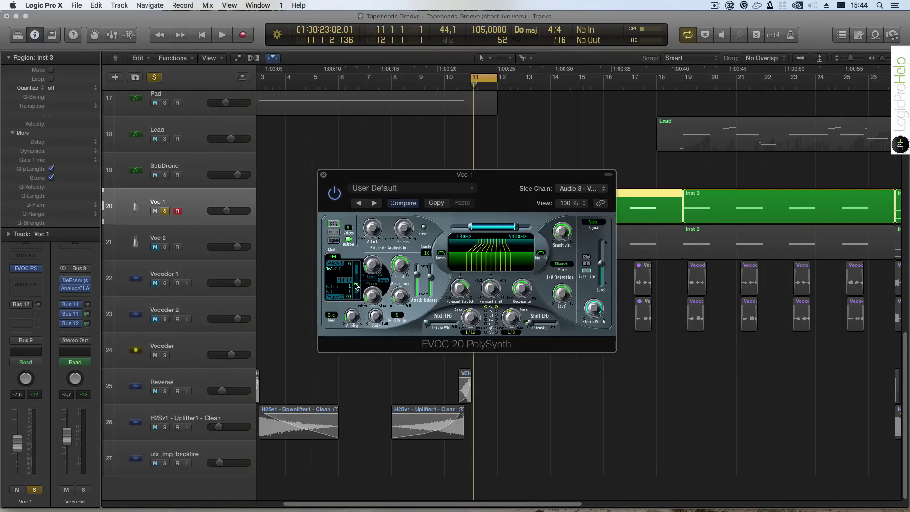
- Play the loop while raising the Voc 1 synth's FM Int and changing Wave 2 to 49
key("space")
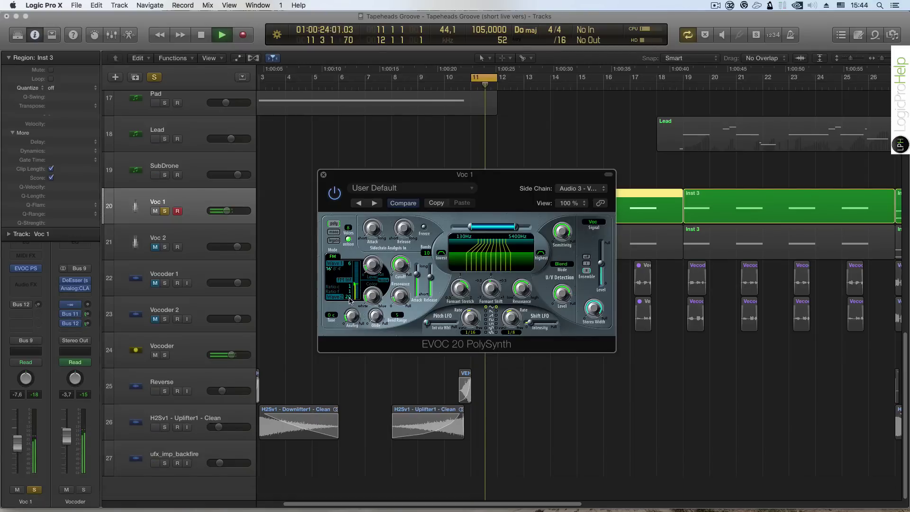
left_click_drag(356, 288, 351, 261)
left_click_drag(350, 296, 354, 275)
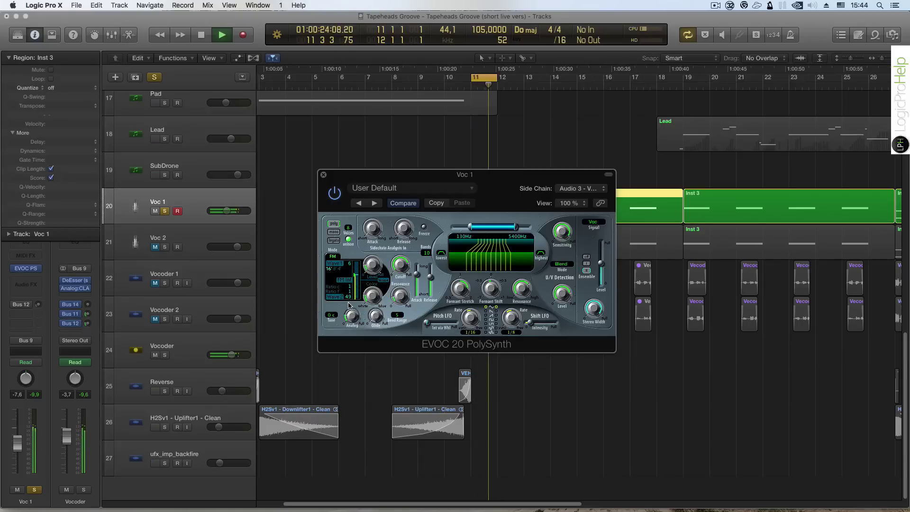
key("space")
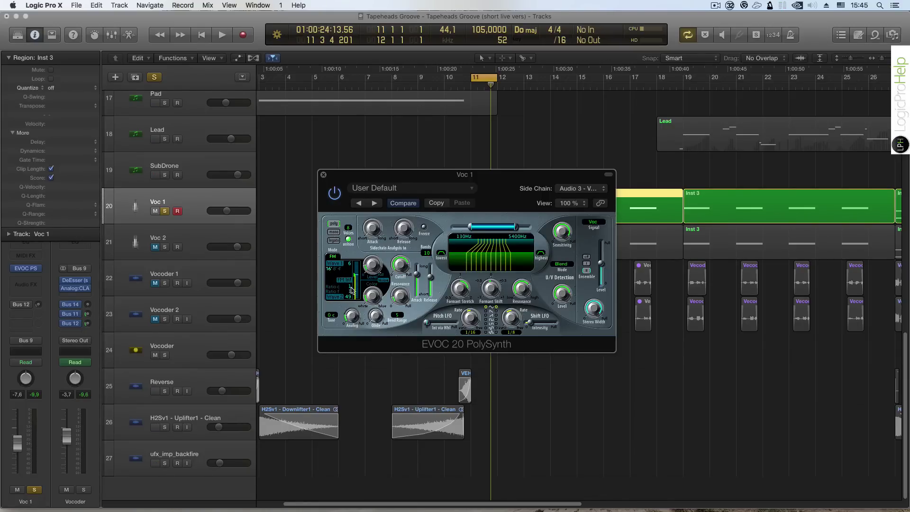
- Raise the FM Int slightly and compare the Wave 1 octave ranges, ending on 4'
left_click_drag(356, 278, 357, 271)
left_click(334, 269)
left_click(329, 269)
left_click(330, 269)
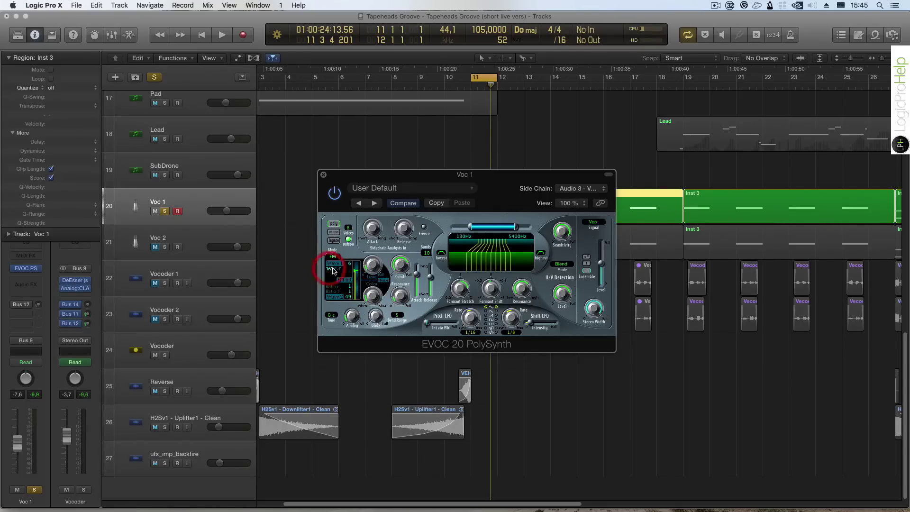
left_click(338, 269)
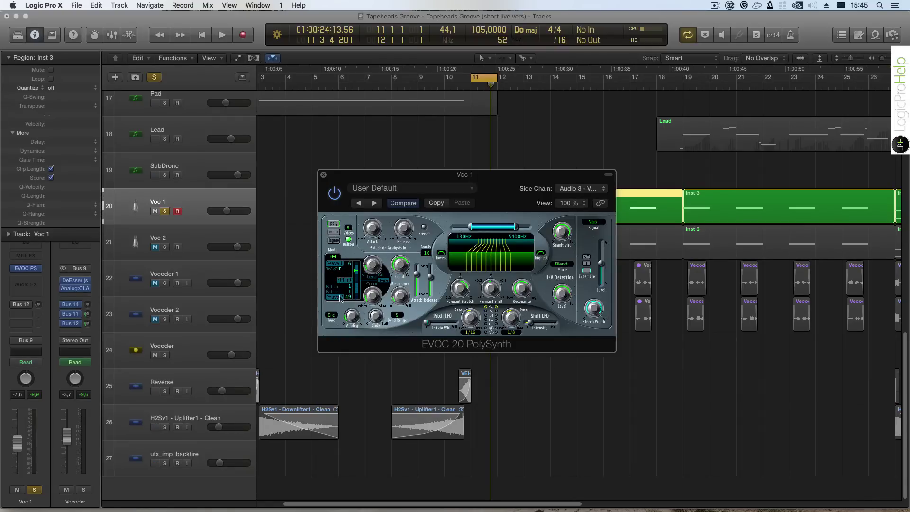
- Set the Voc 1 synth's Wave 2 to 43 and FM Int to 0.77, and start the loop
left_click_drag(347, 303, 347, 314)
mouse_move(353, 277)
left_mouse_down()
mouse_move(356, 290)
mouse_move(357, 274)
left_mouse_up()
key("space")
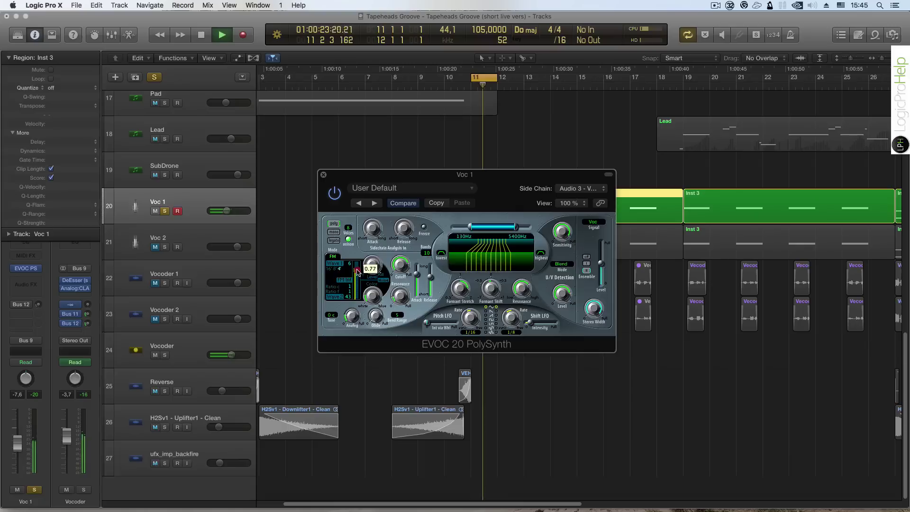
- Try the Wave 1 octave range at 8' while auditioning the loop
left_click(340, 272)
left_click(336, 269)
left_click(333, 269)
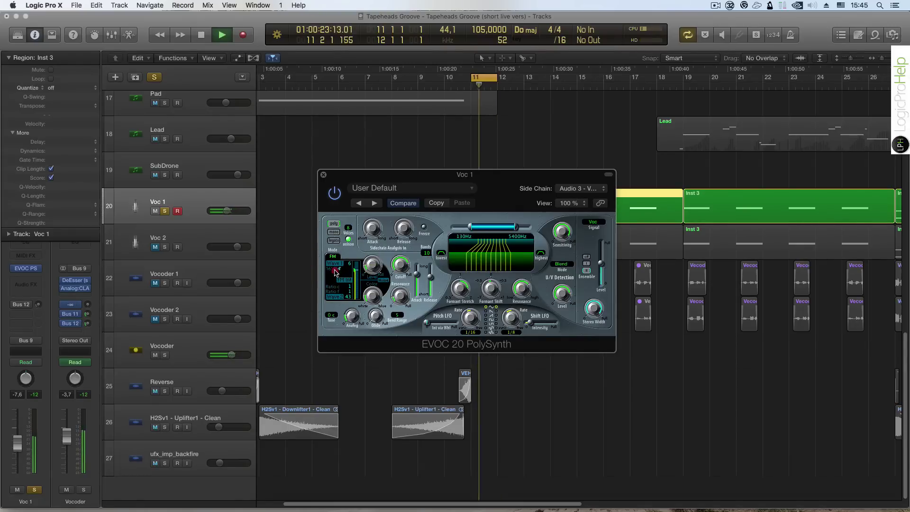
left_click(334, 270)
key("space")
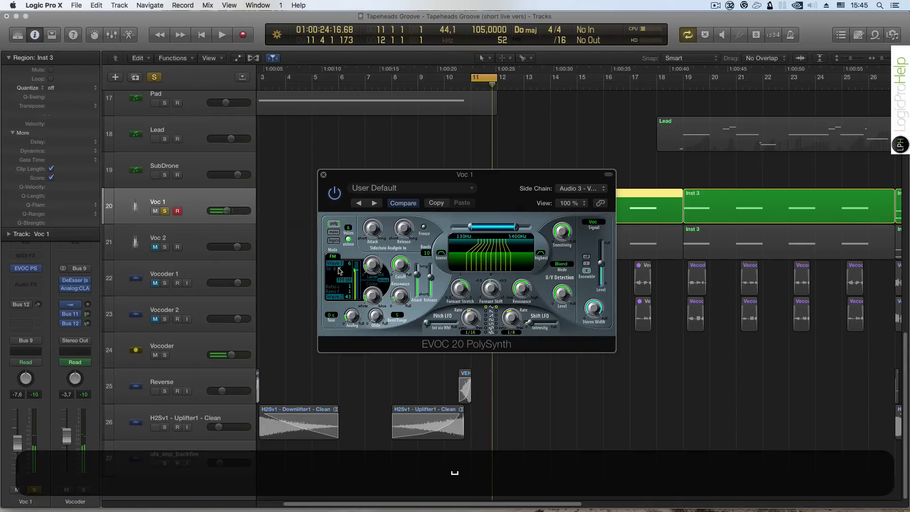
left_click(335, 271)
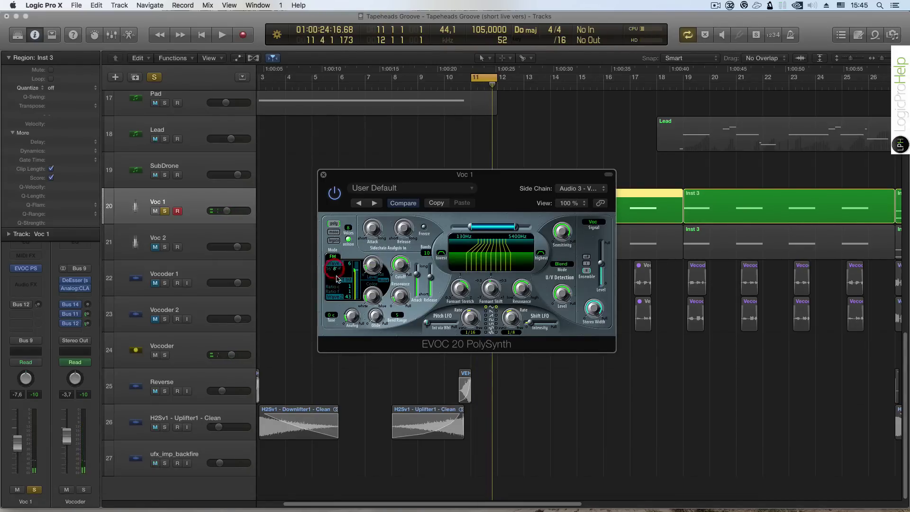
key("space")
key("space")
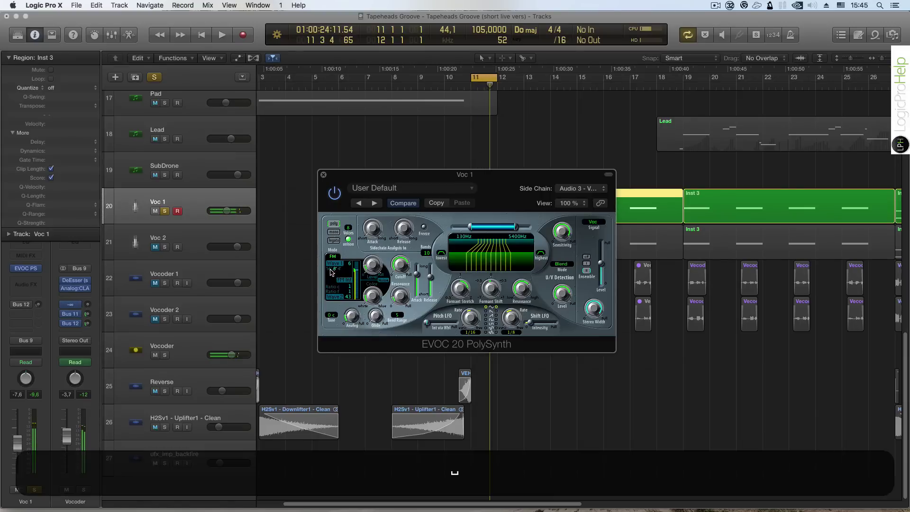
- Set the Wave 1 octave range back to 16' and audition the loop
left_click(331, 271)
key("space")
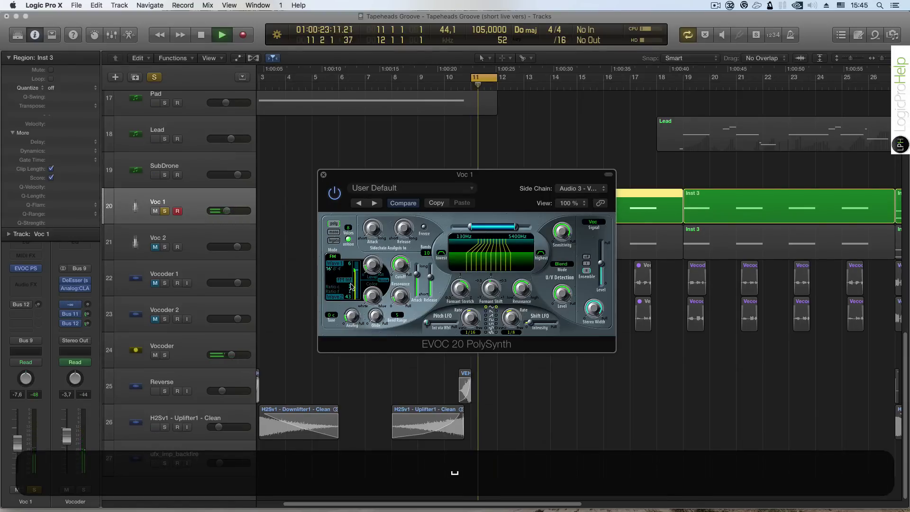
key("space")
- Lower the Voc 1 synth's FM Int from 0.77 through 0.25 to 0.00 while the loop plays
left_click(355, 286)
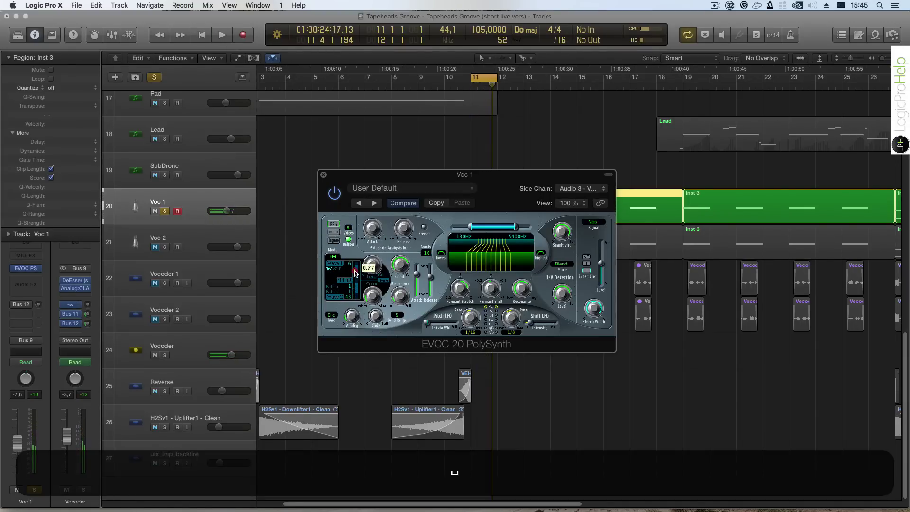
key("space")
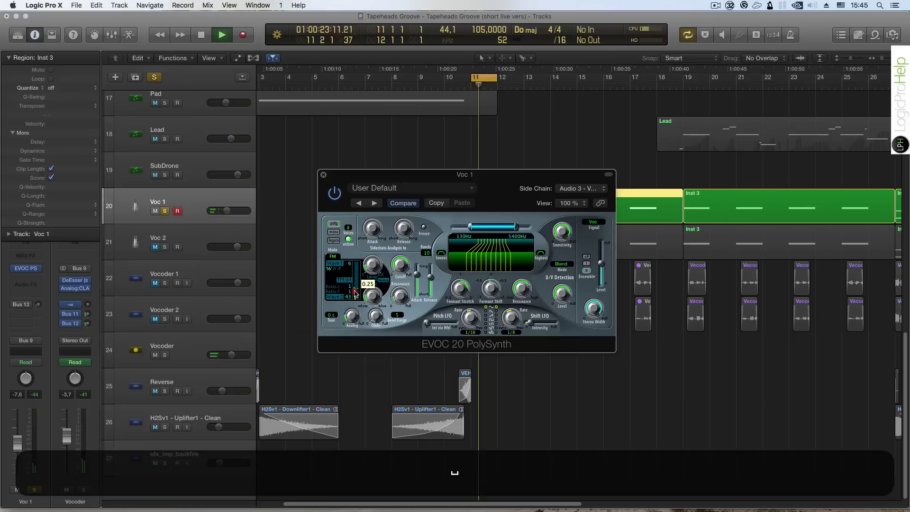
left_click_drag(355, 287, 357, 298)
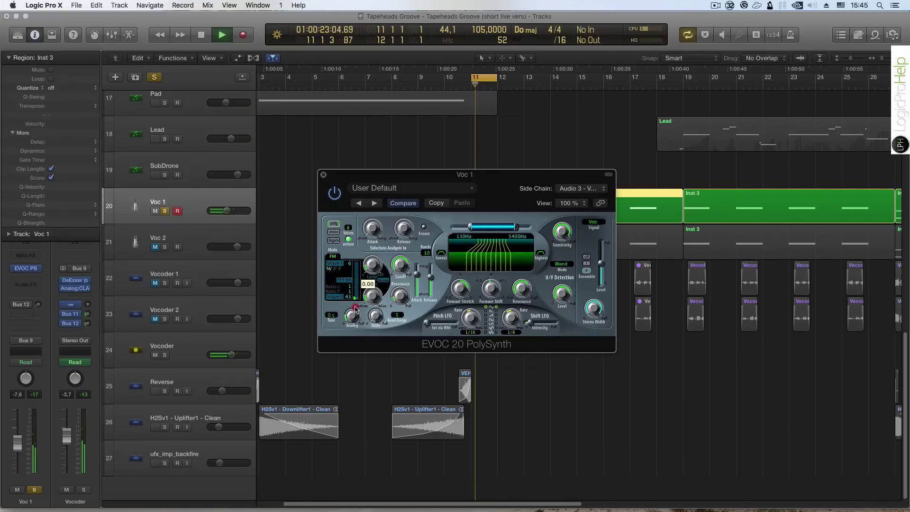
- Raise the Voc 1 synth's FM Int again and audition the loop
key("space")
left_click_drag(354, 298, 353, 269)
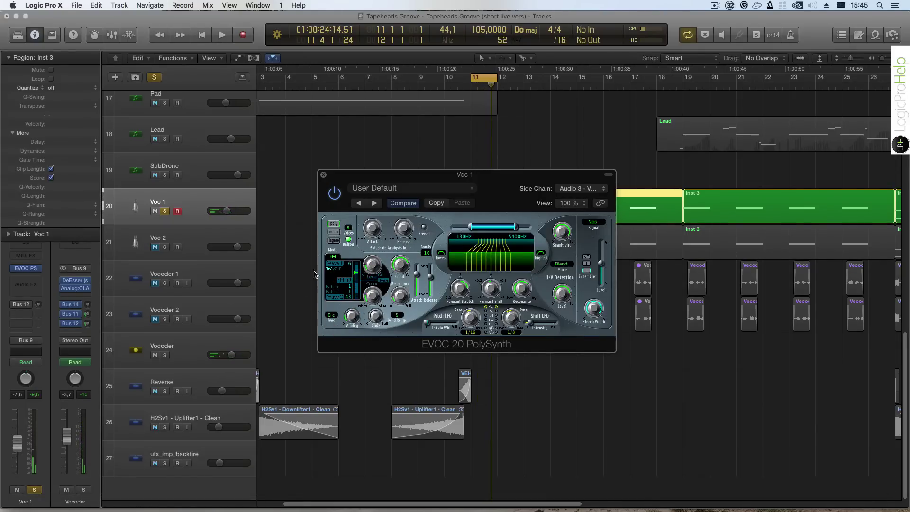
key("space")
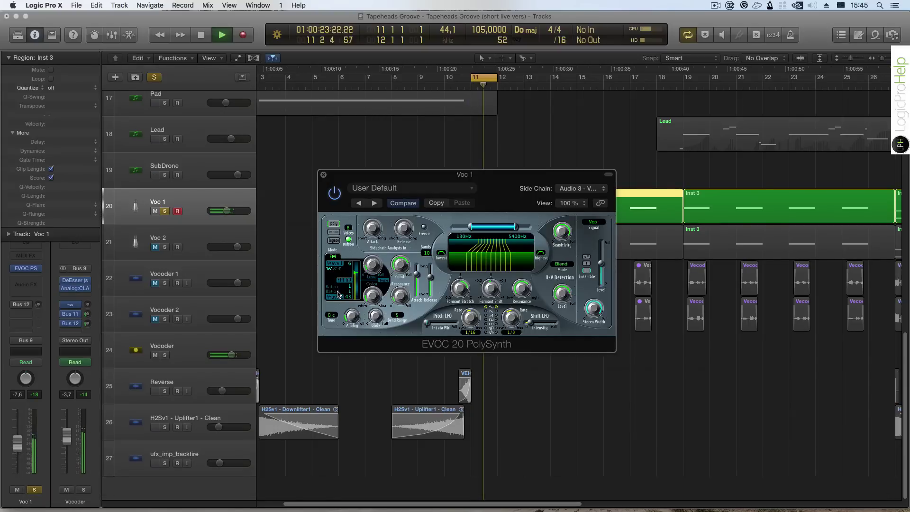
mouse_move(355, 270)
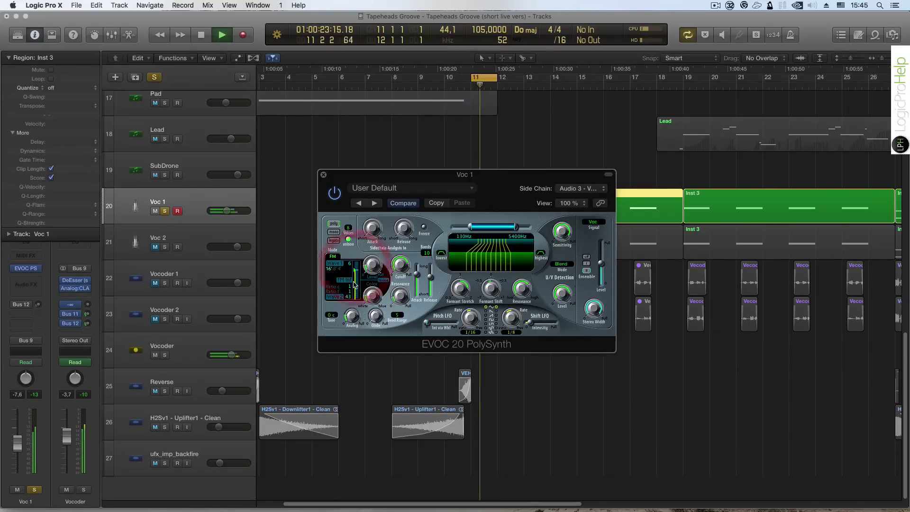
key("space")
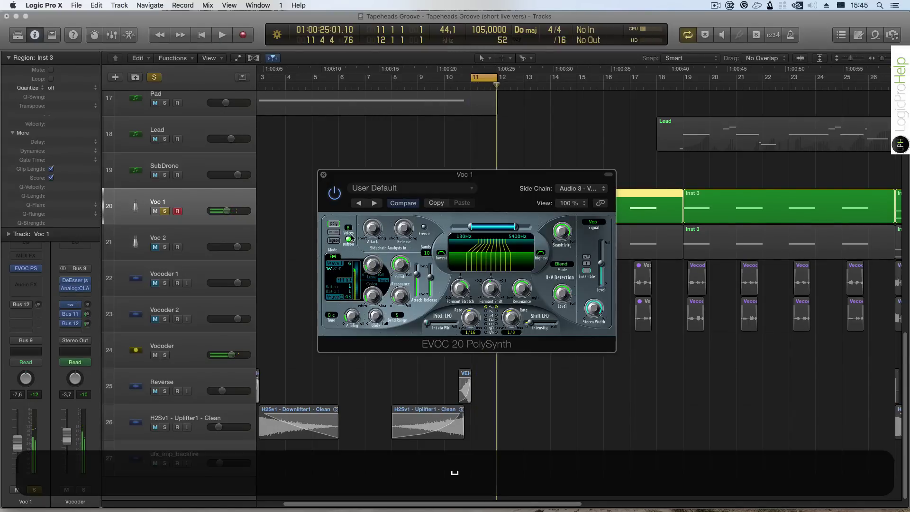
- Revert the Voc 1 synth to its saved settings with Compare and set the Pitch LFO rate to 1/4
left_click(403, 203)
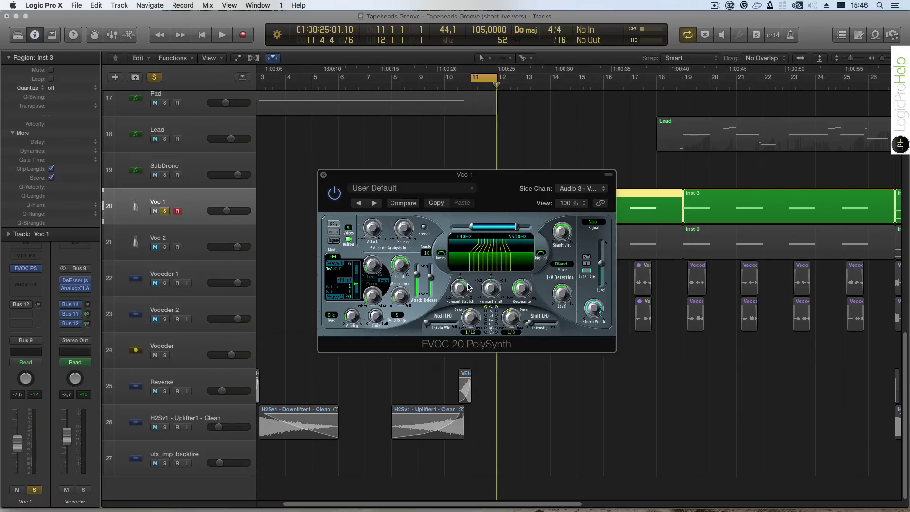
mouse_move(468, 286)
left_mouse_down()
mouse_move(459, 299)
mouse_move(453, 278)
left_mouse_up()
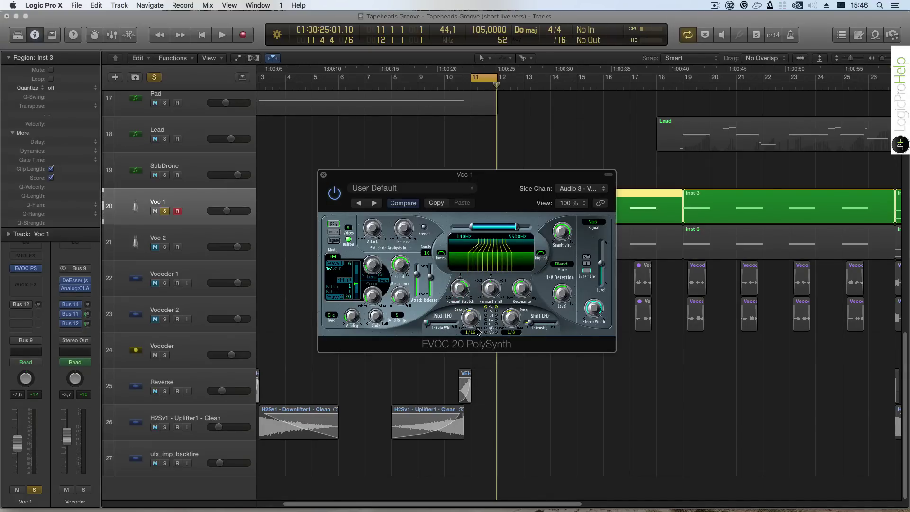
left_click_drag(476, 329, 477, 328)
left_click_drag(459, 288, 458, 287)
- Switch the Voc 1 synth between its Ensemble modes, finishing on the last one, and audition the loop in each
left_click(588, 256)
left_click(588, 270)
left_click(587, 265)
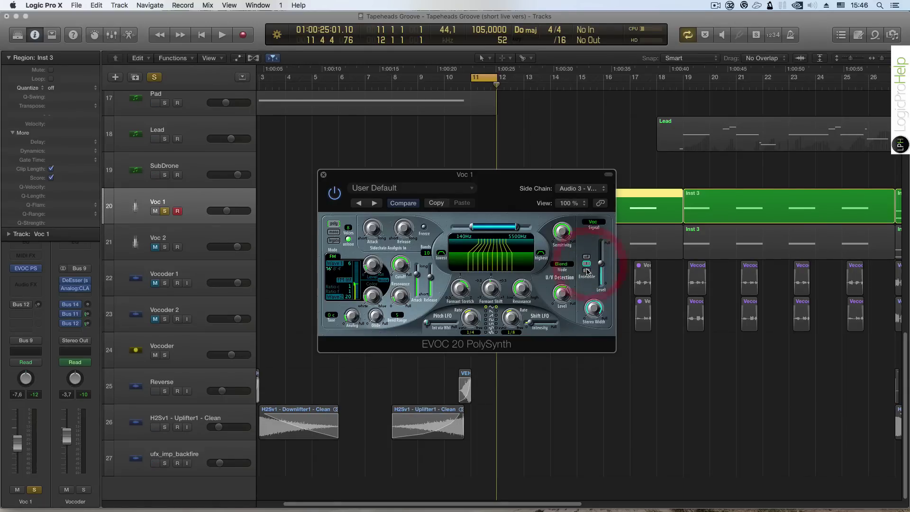
key("space")
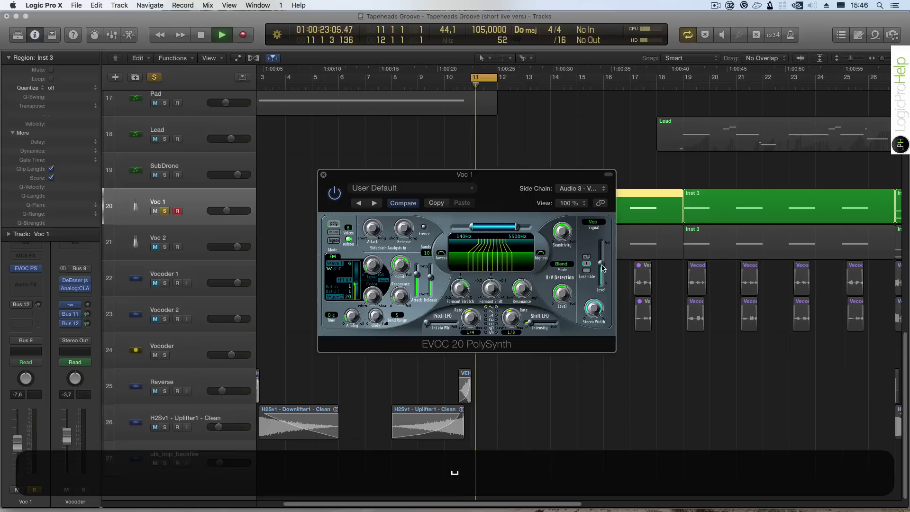
key("space")
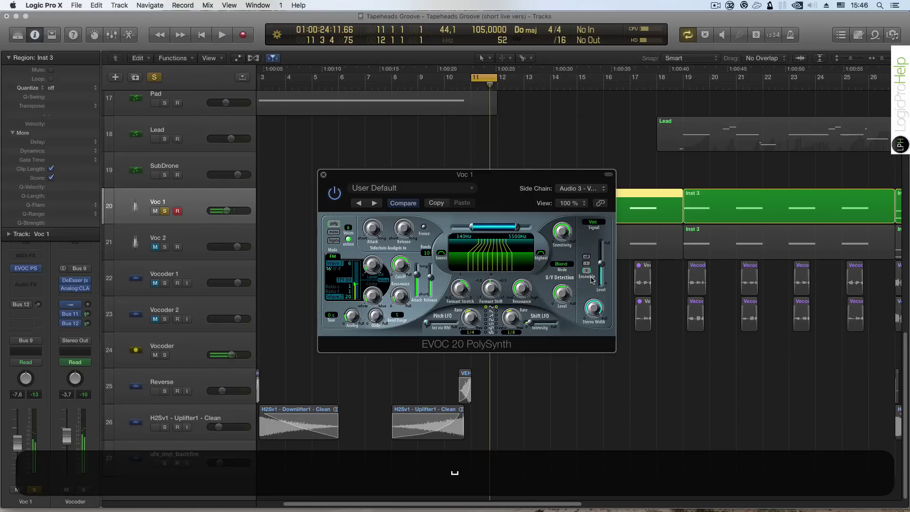
key("space")
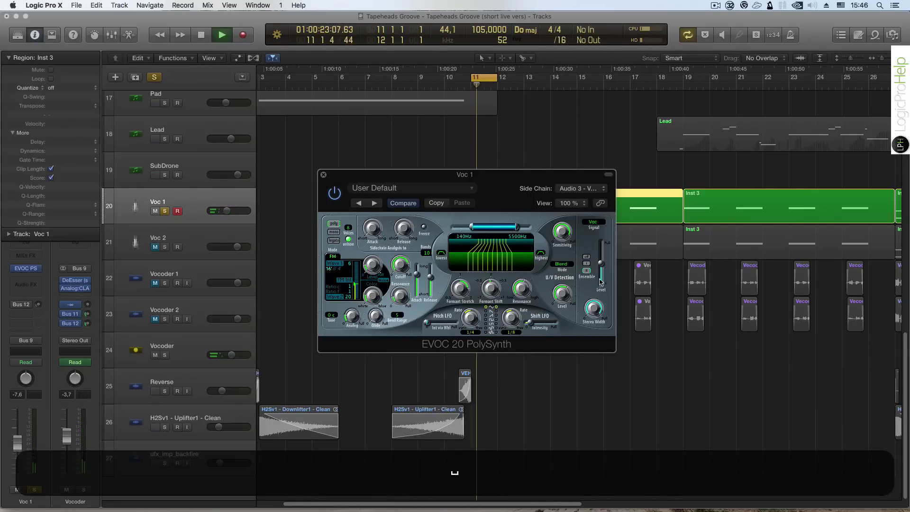
key("space")
- Raise the Voc 1 synth's output Level slightly, then bring it down a little while auditioning the loop
mouse_move(601, 264)
left_mouse_down()
mouse_move(605, 241)
mouse_move(603, 262)
left_mouse_up()
key("space")
key("space")
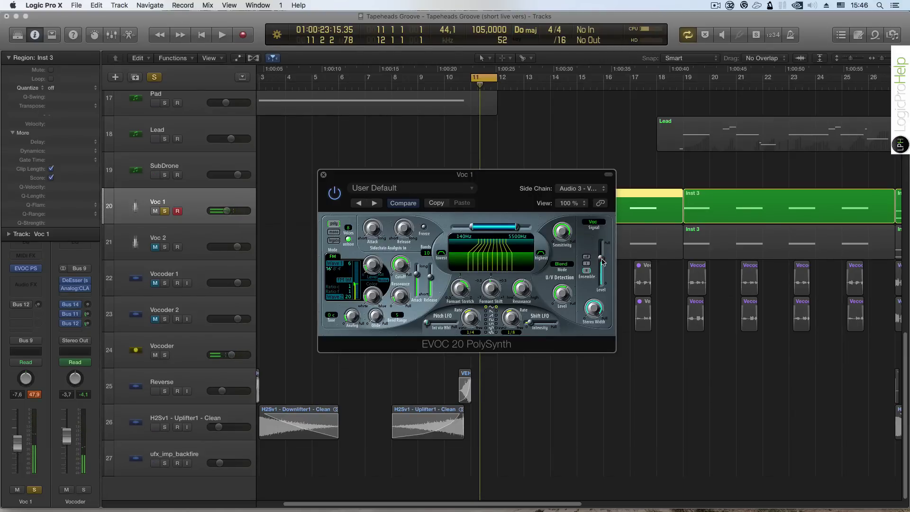
key("space")
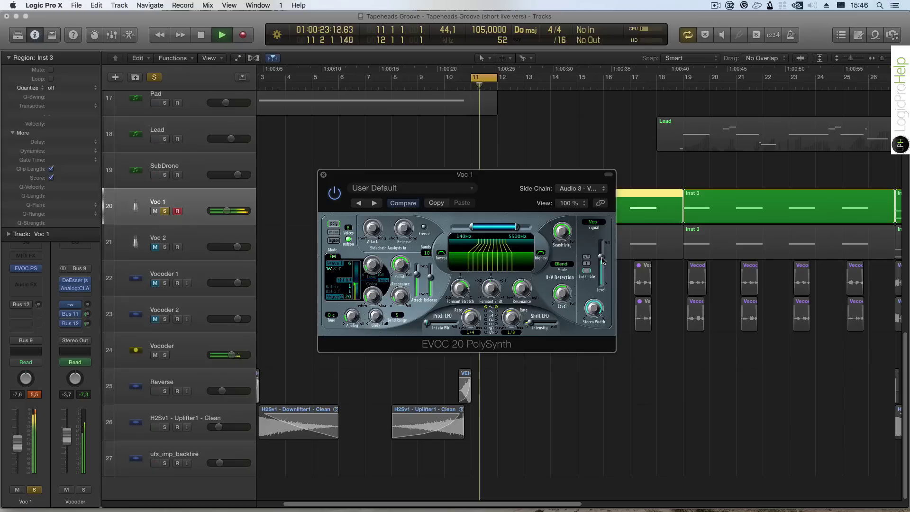
key("space")
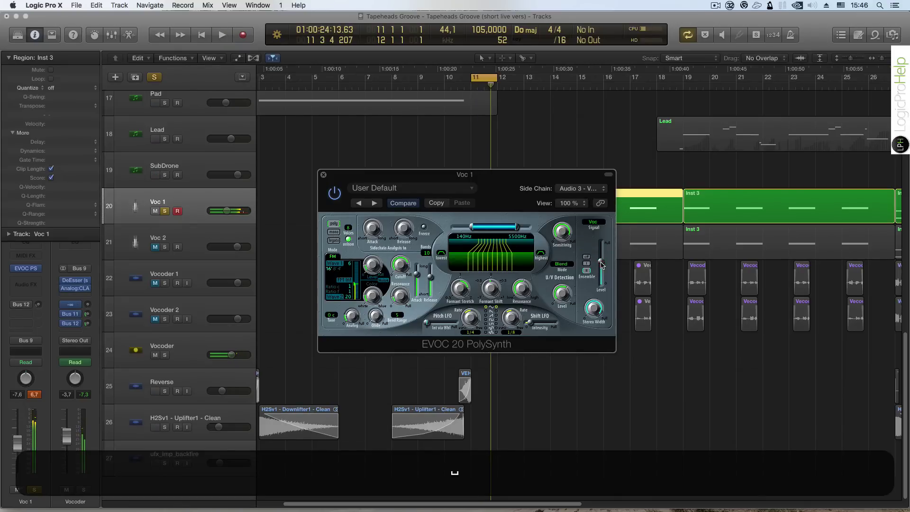
key("space")
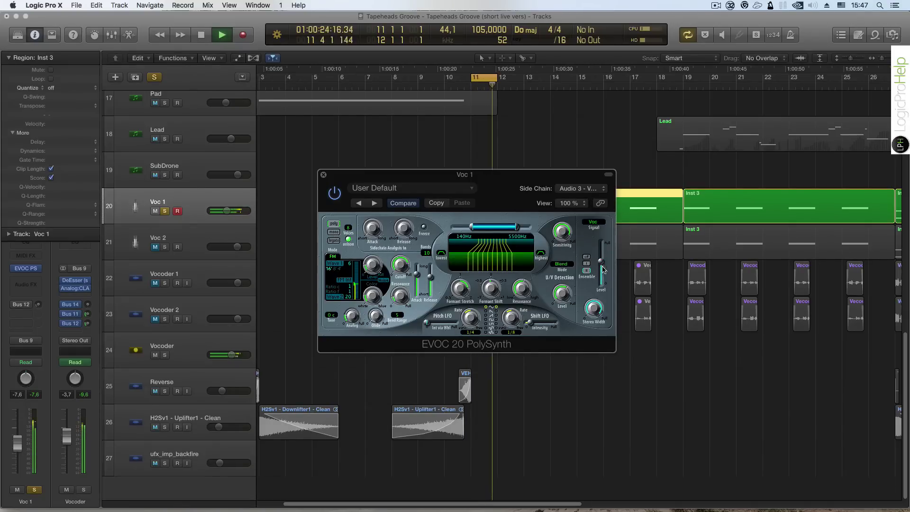
key("space")
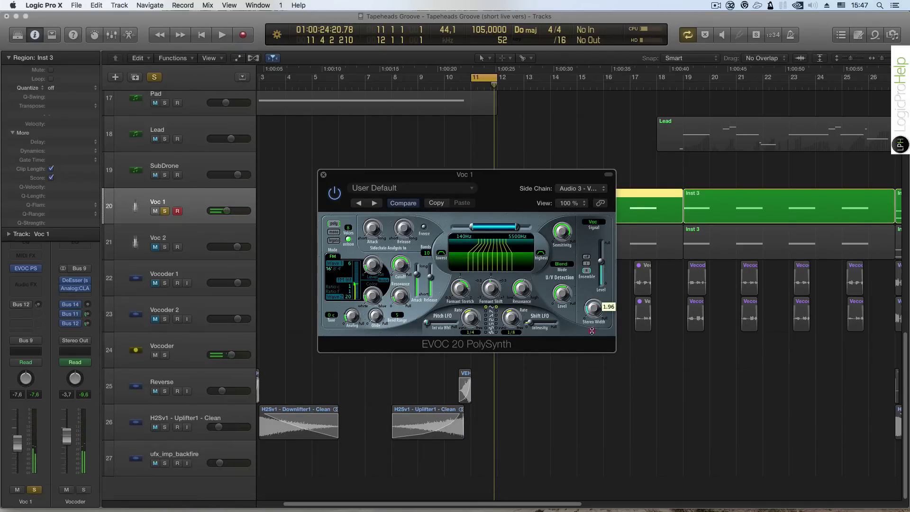
- Audition the loop with the Voc 1 synth's Stereo Width at 0.00, then at 5.00
left_click_drag(592, 331, 596, 410)
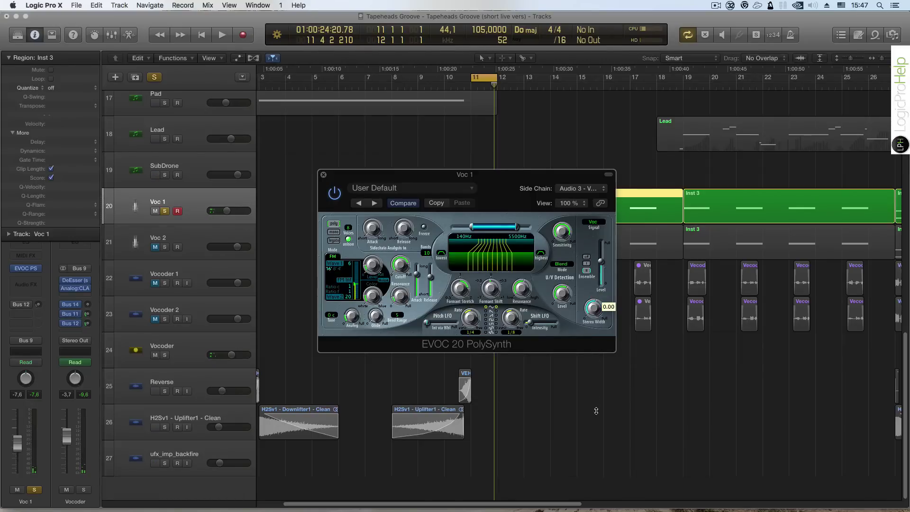
key("space")
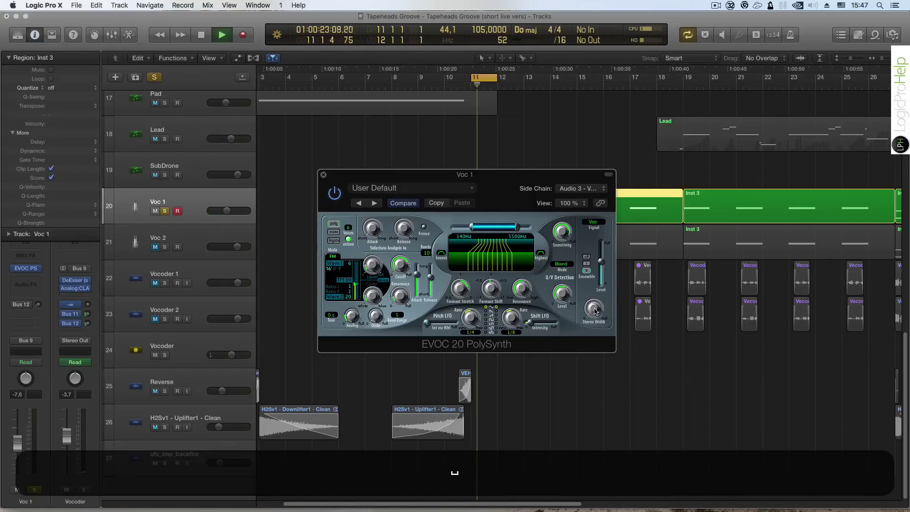
key("space")
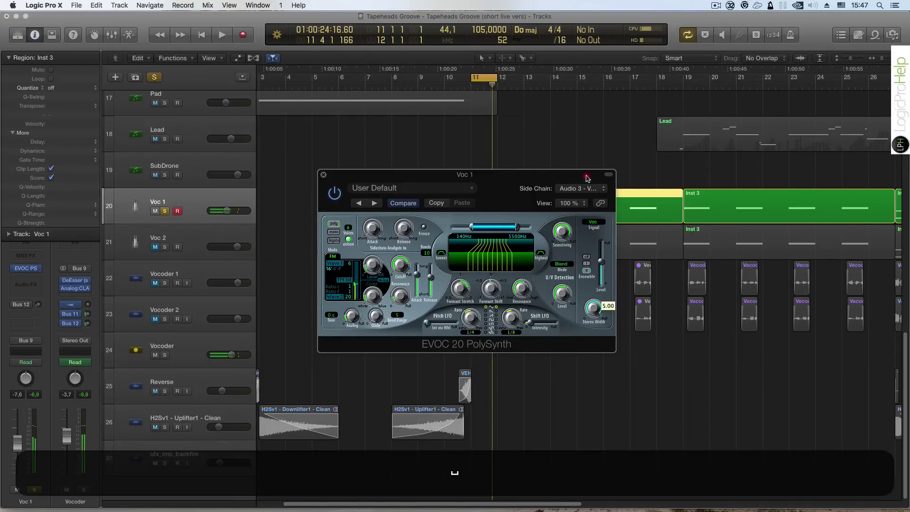
key("space")
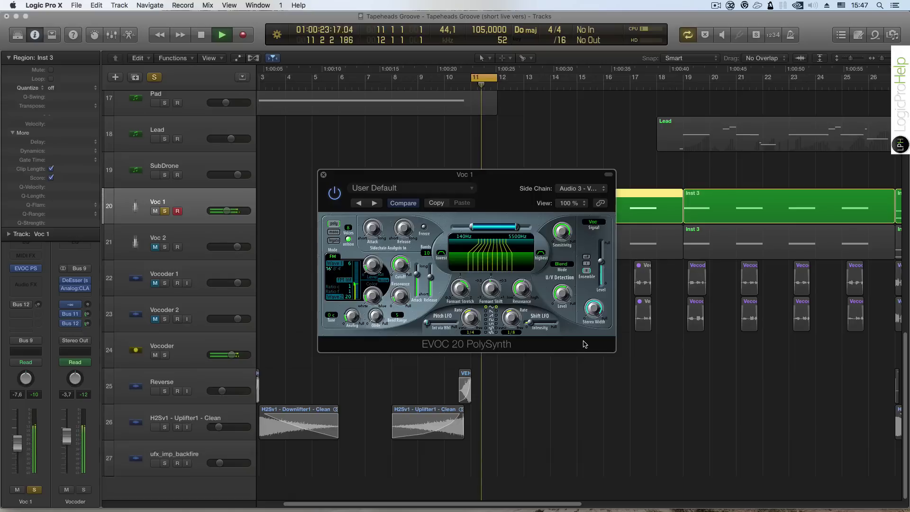
key("space")
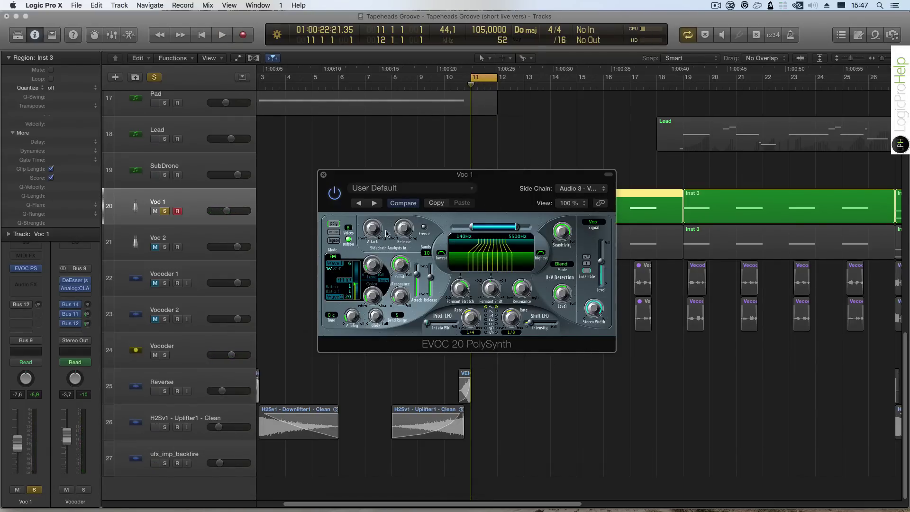
left_click_drag(505, 187, 535, 185)
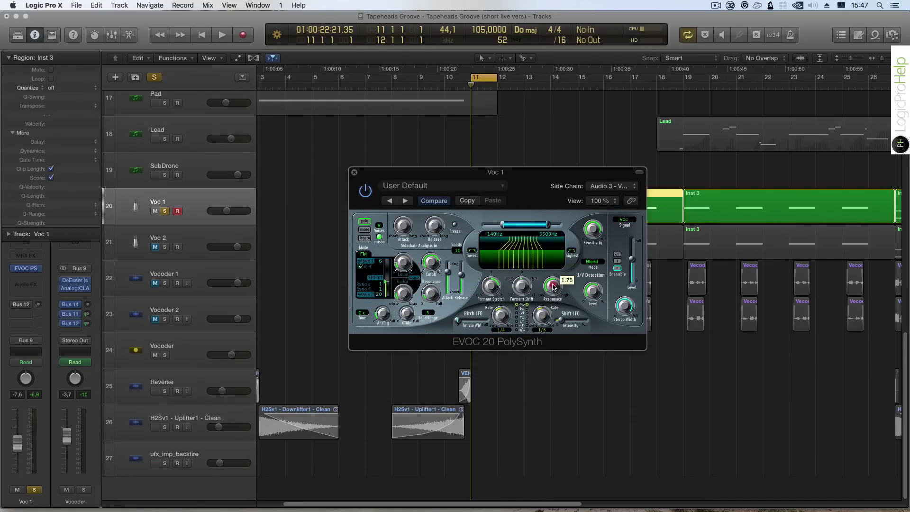
left_click_drag(524, 286, 489, 286)
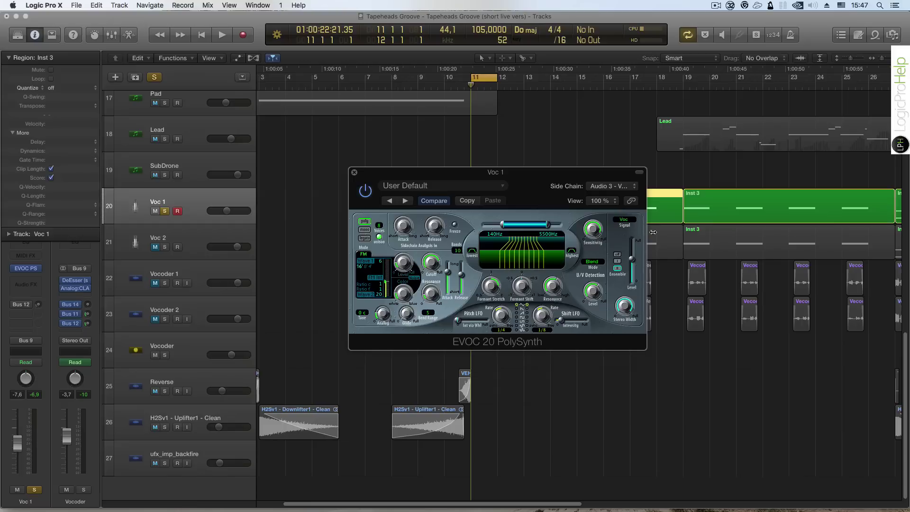
left_click_drag(420, 175, 463, 168)
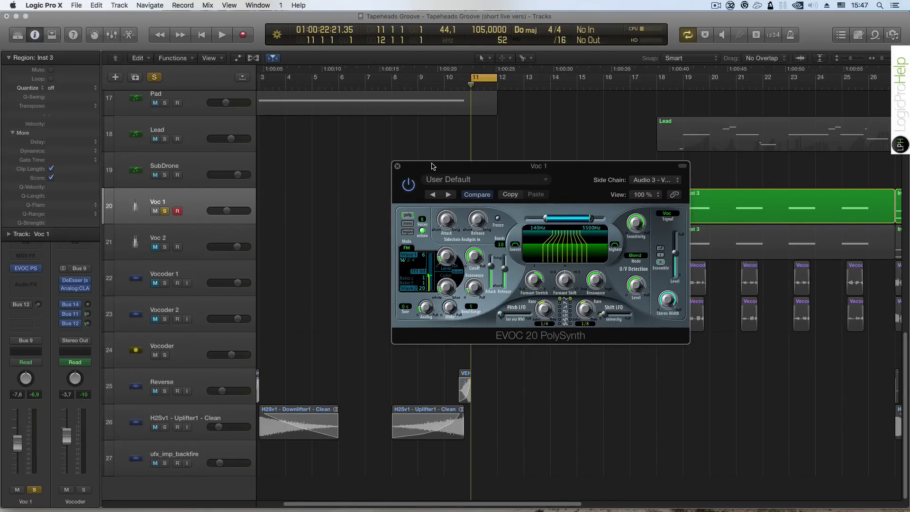
left_click_drag(433, 166, 392, 169)
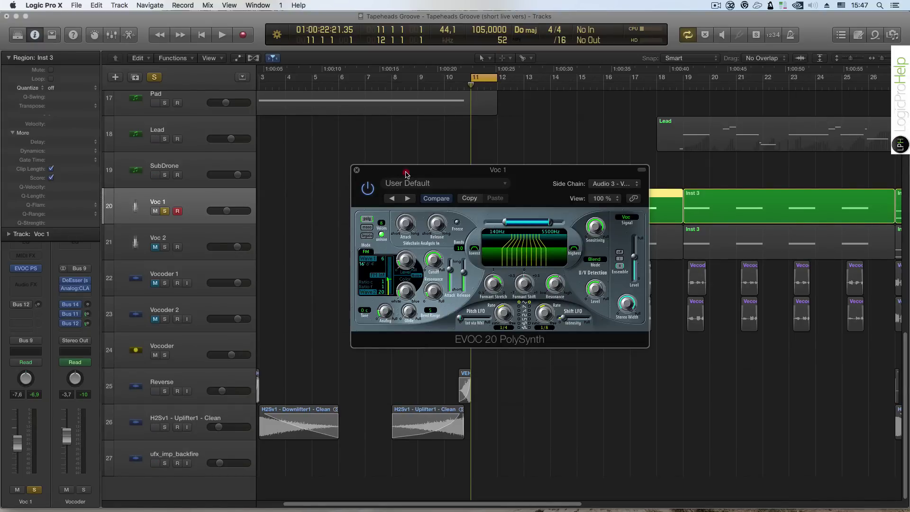
left_click_drag(403, 177, 400, 187)
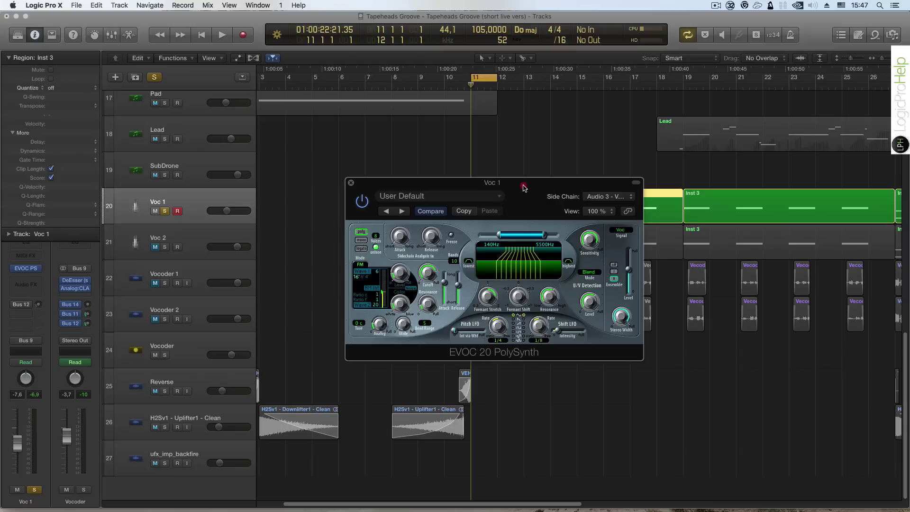
left_click_drag(524, 186, 523, 230)
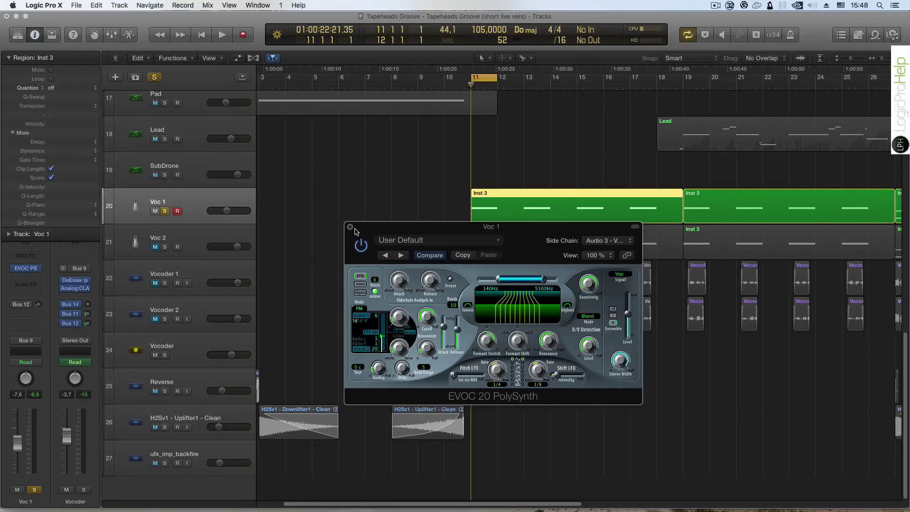
- Close the Voc 1 synth window, then turn off the Voc 1 solo and unmute Voc 2
left_click(350, 227)
left_click(166, 213)
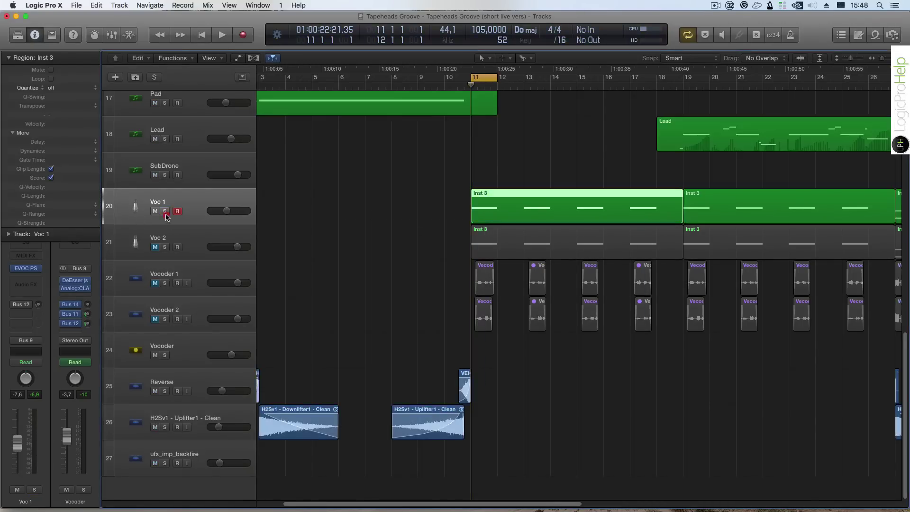
left_click(155, 247)
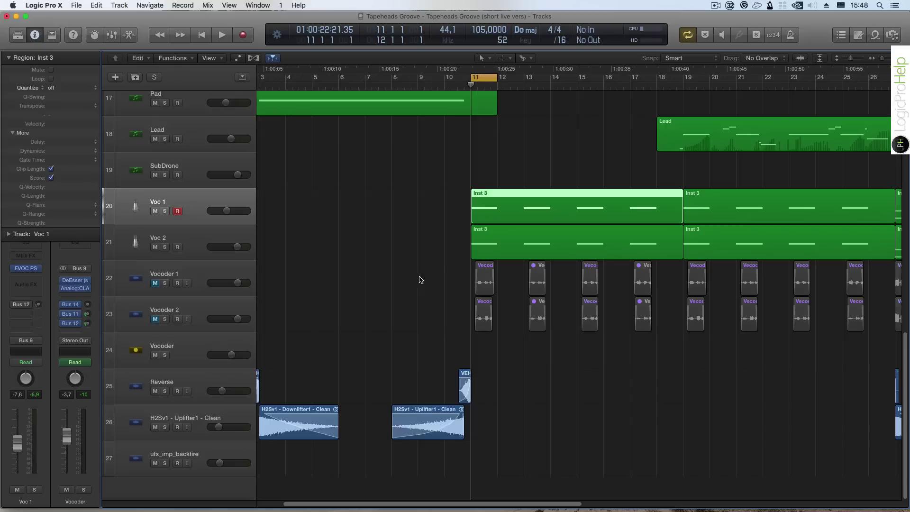
- Select the Vocoder 1 track, then open the Voc 1 track's EVOC 20 PolySynth to review it and close it again
left_click(193, 266)
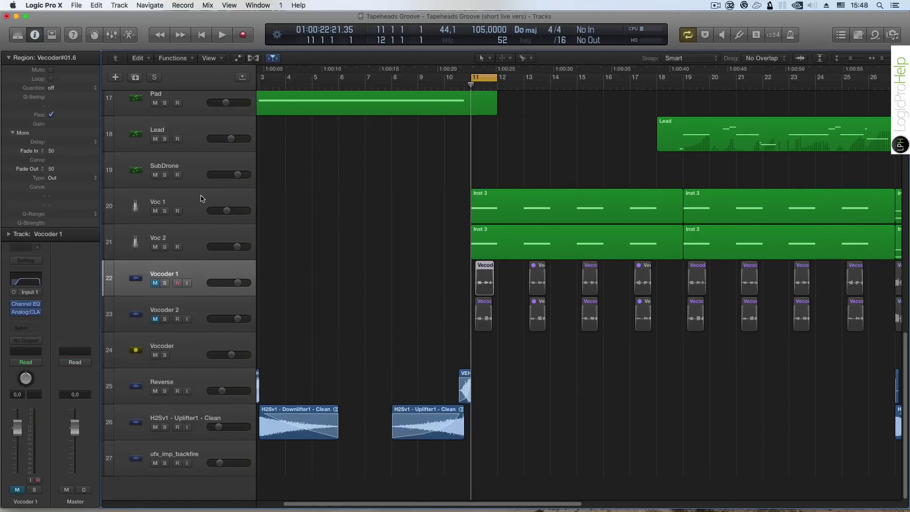
left_click(509, 212)
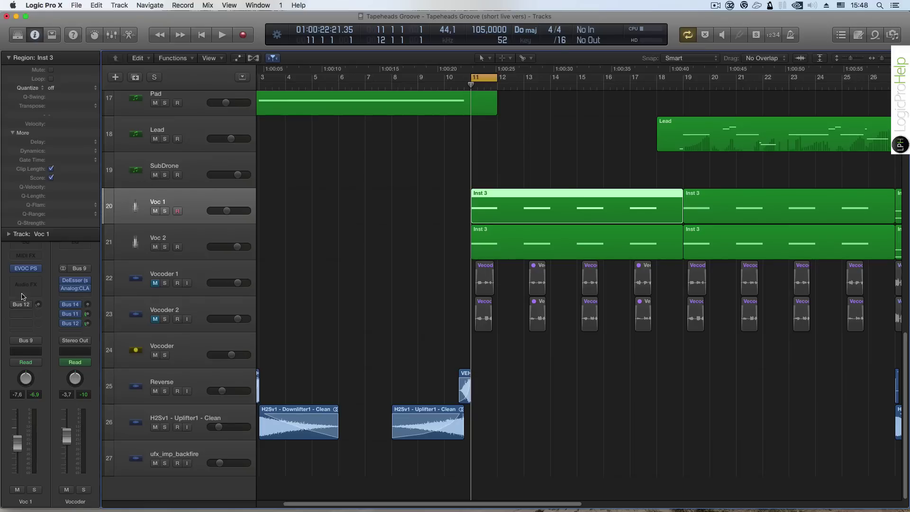
left_click(32, 271)
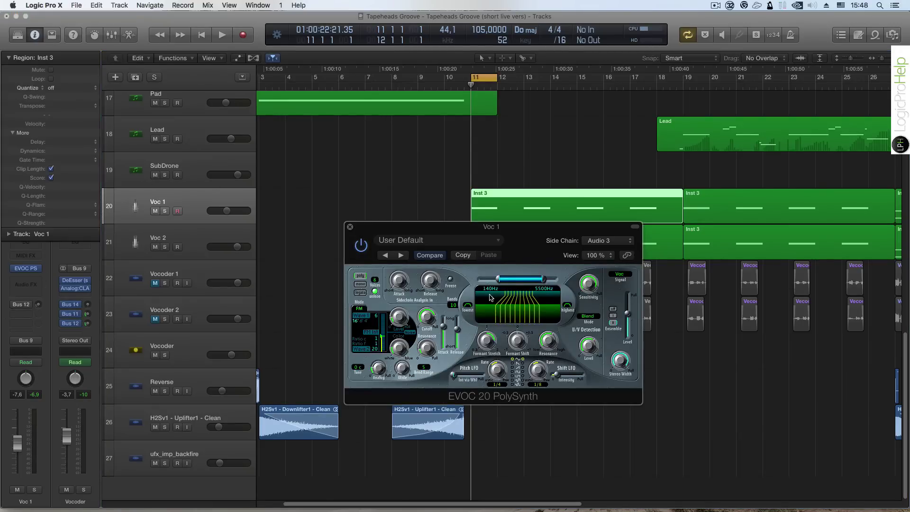
left_click_drag(533, 254, 526, 250)
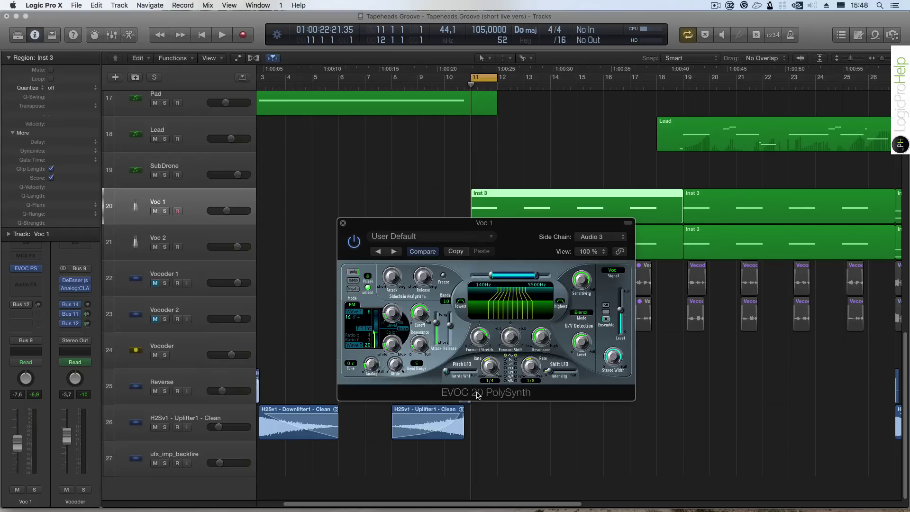
left_click_drag(351, 232, 342, 225)
left_click(333, 217)
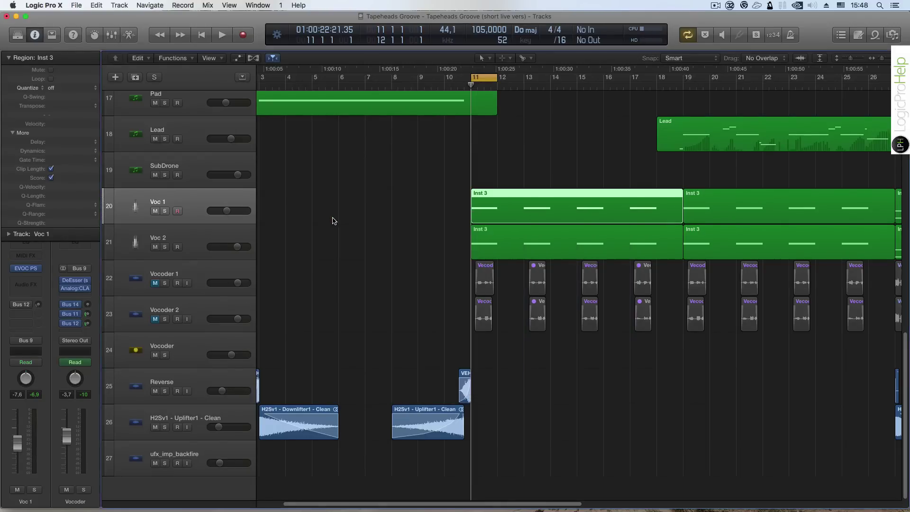
- Go through the Voc 2, Vocoder 1 and Vocoder 2 tracks one by one, ending on Vocoder 1
left_click(221, 239)
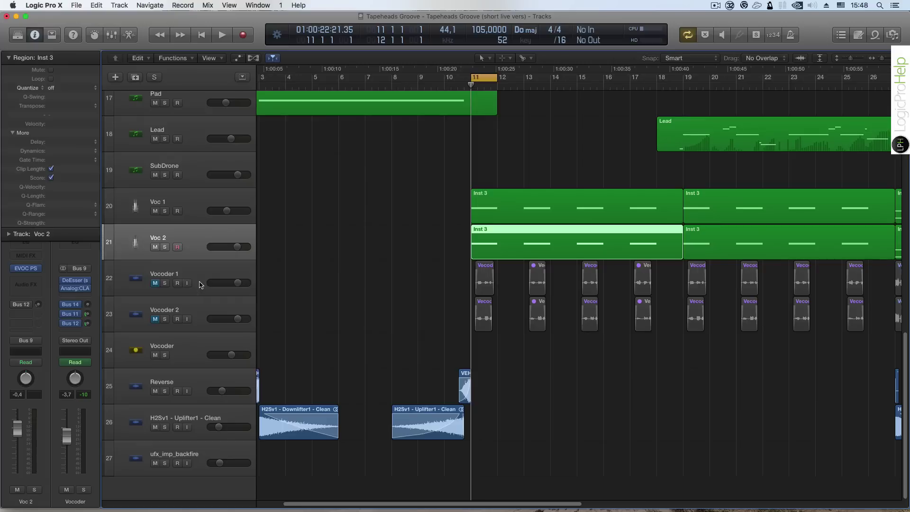
left_click(201, 284)
left_click(199, 310)
left_click(201, 269)
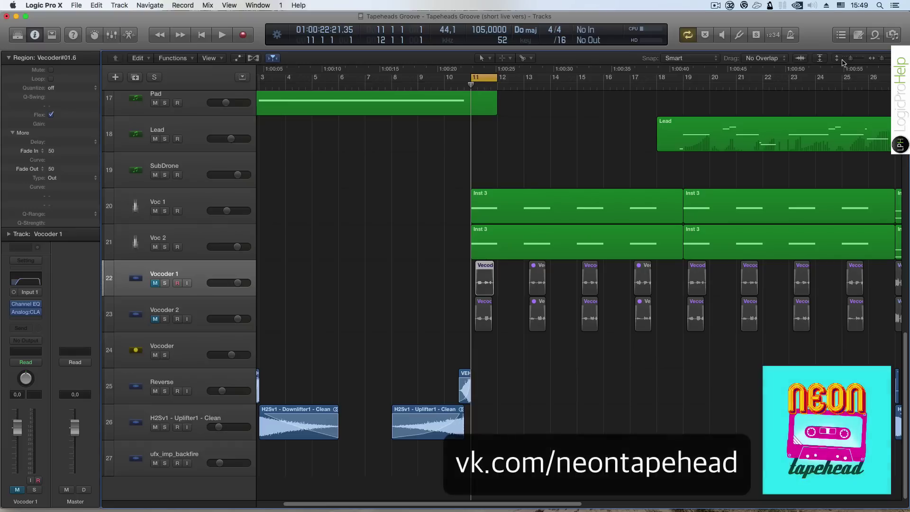
- Select all regions on the Vocoder 1 and Vocoder 2 tracks to point them out, then clear the selection
left_click_drag(882, 60, 877, 62)
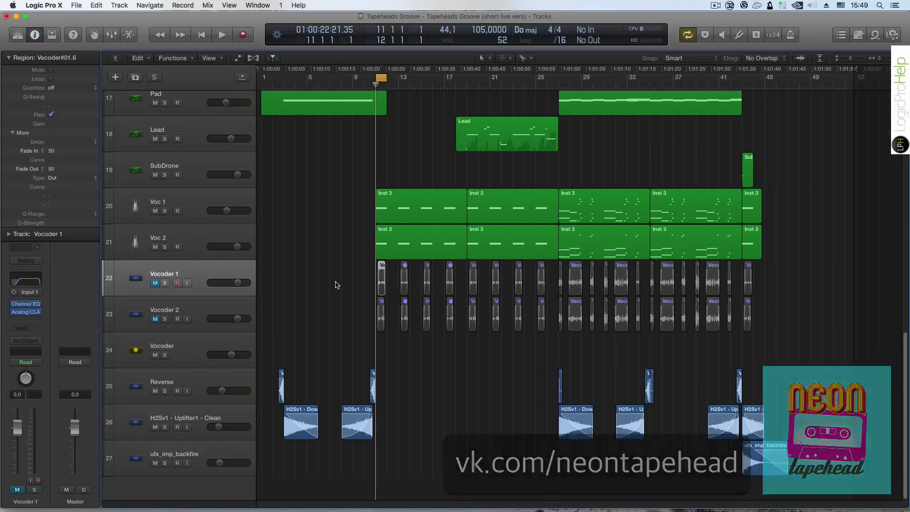
left_click(346, 284)
left_click_drag(347, 272, 773, 331)
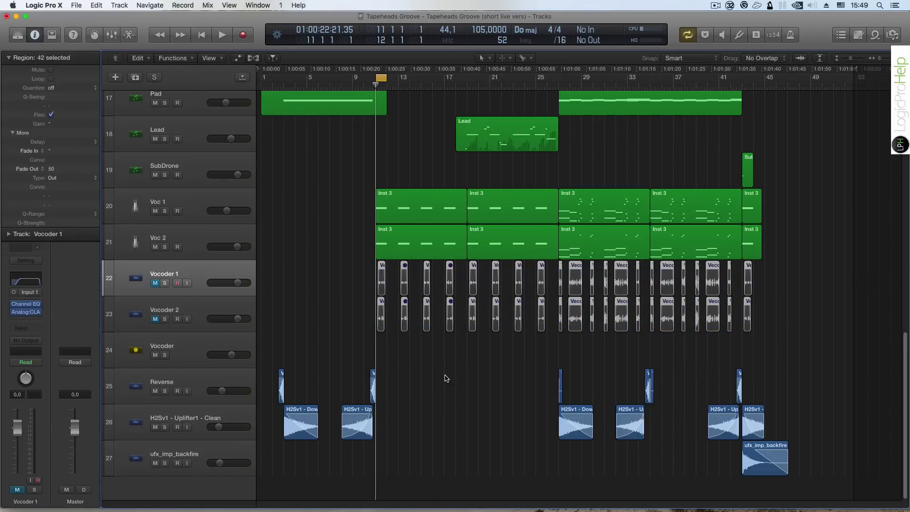
left_click(441, 377)
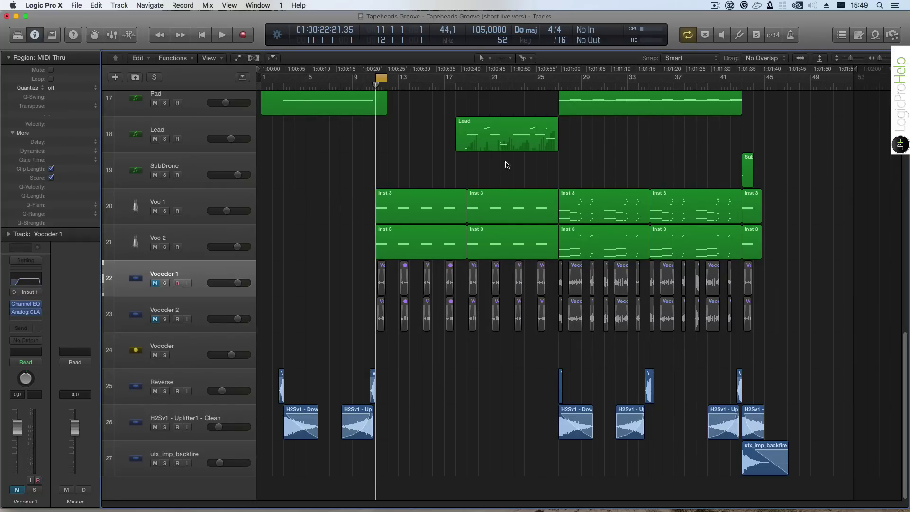
scroll(346, 241, "up", 4)
scroll(345, 243, "up", 2)
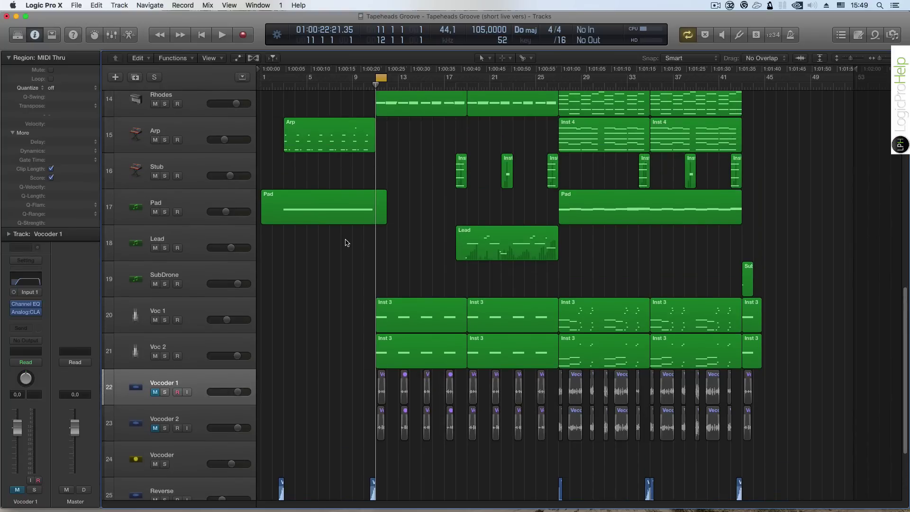